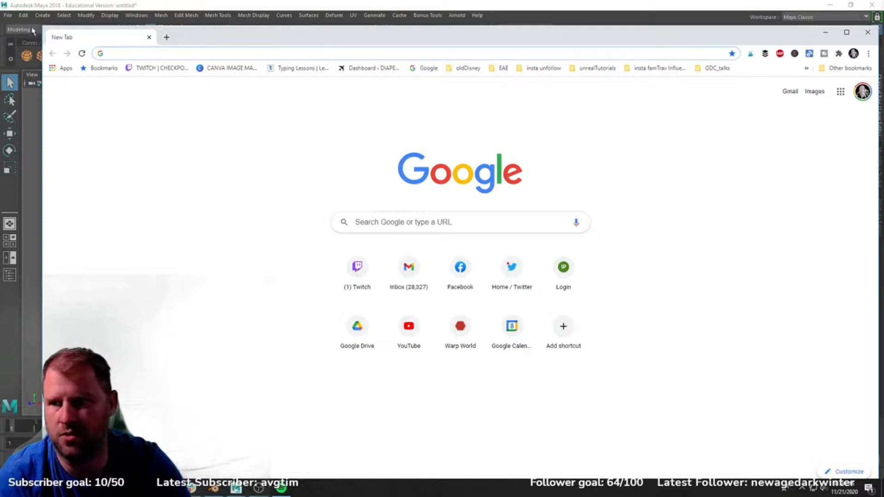
Search Google Images for "among us".
drag(40, 26, 134, 61)
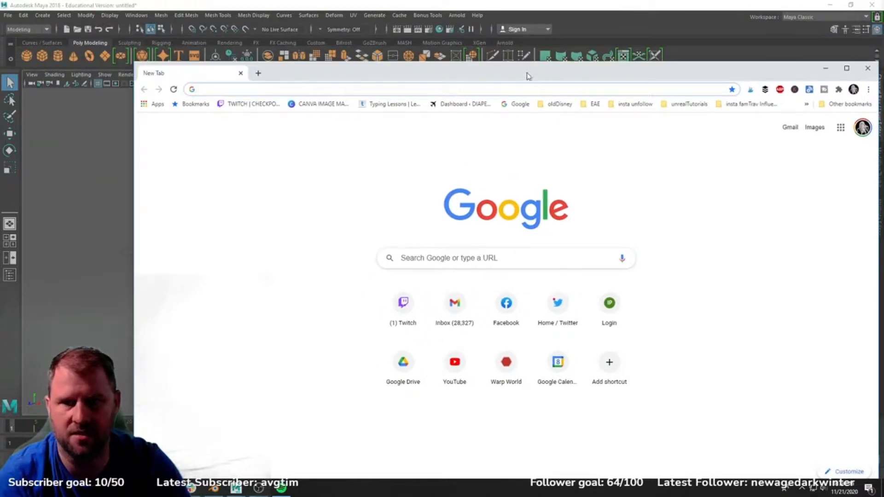
drag(528, 76, 513, 52)
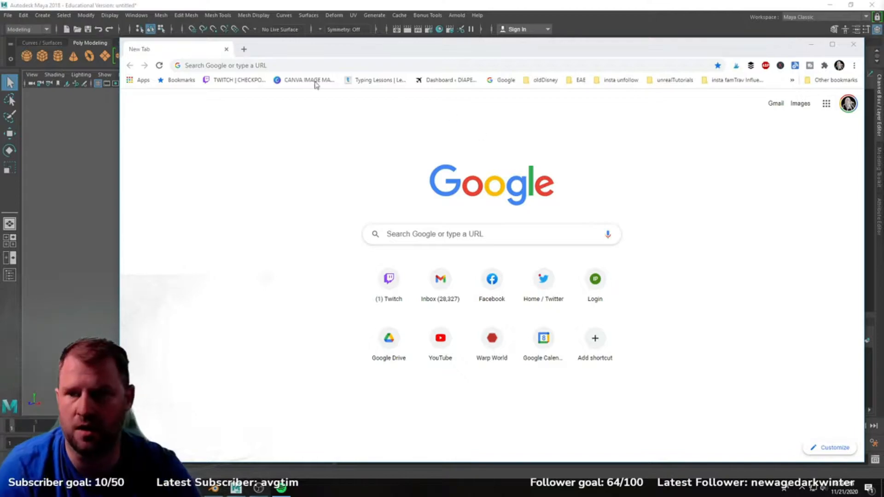
click(421, 233)
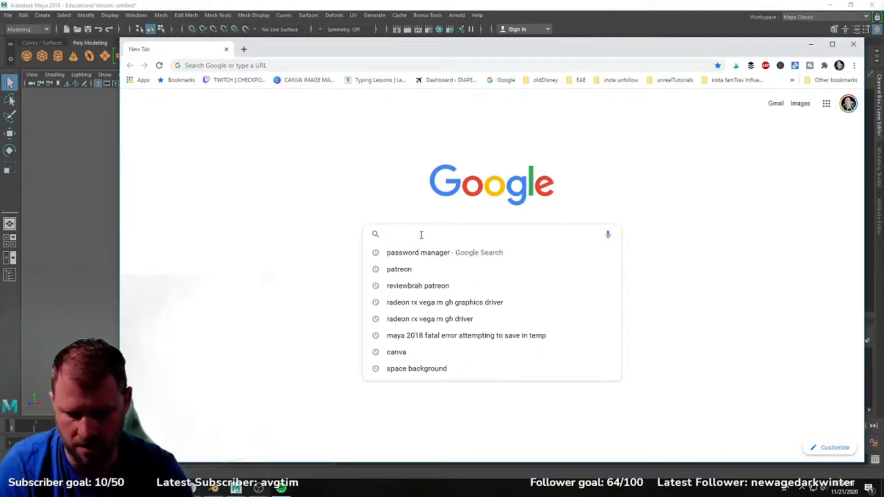
text(s)
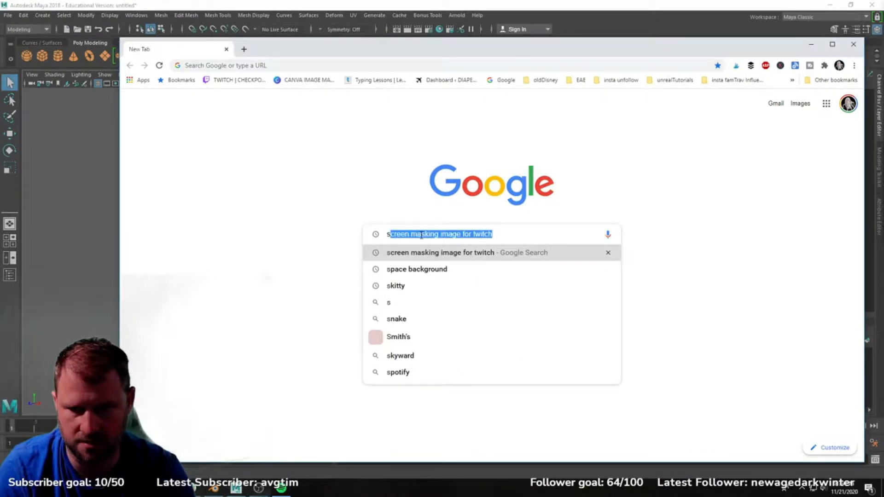
key(BackSpace)
key(BackSpace)
text(amung us)
key(Return)
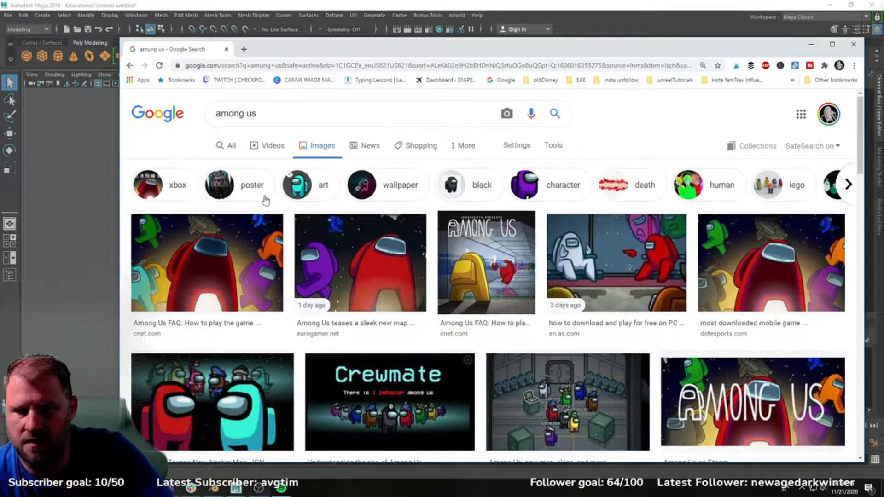
Narrow the image results to art and browse them for a usable character reference.
click(321, 195)
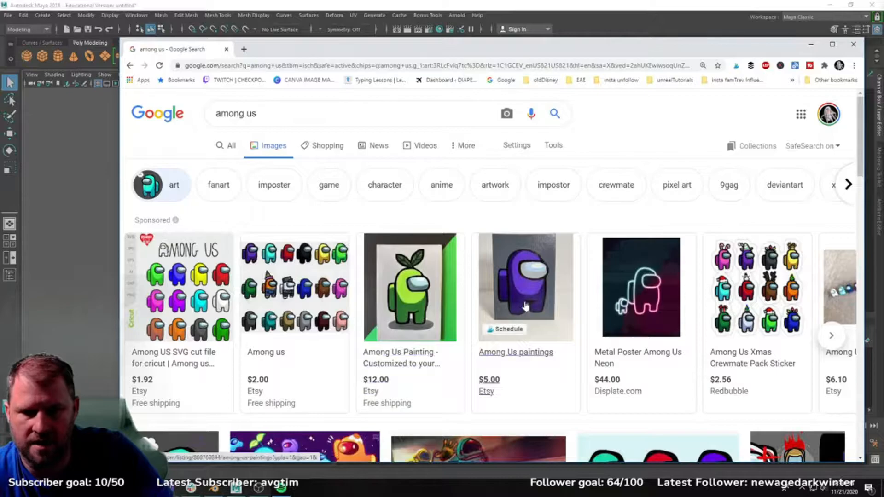
mouse_move(521, 302)
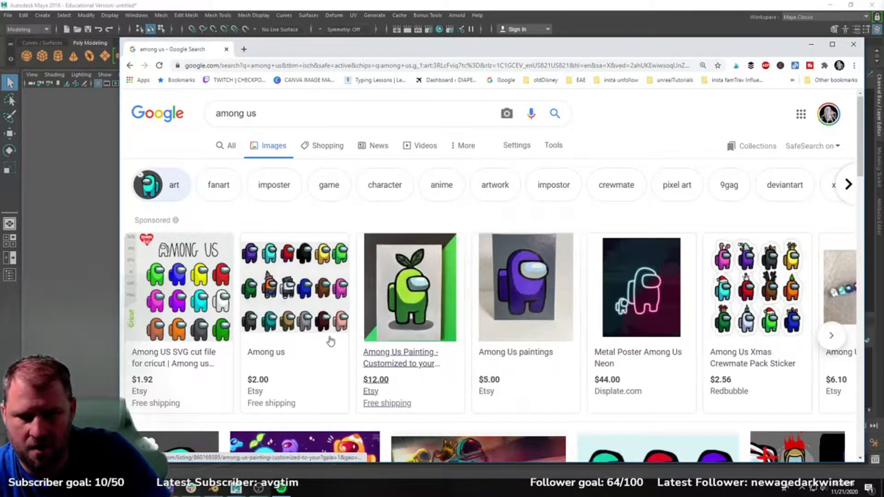
mouse_move(196, 326)
scroll(346, 348, down, 4)
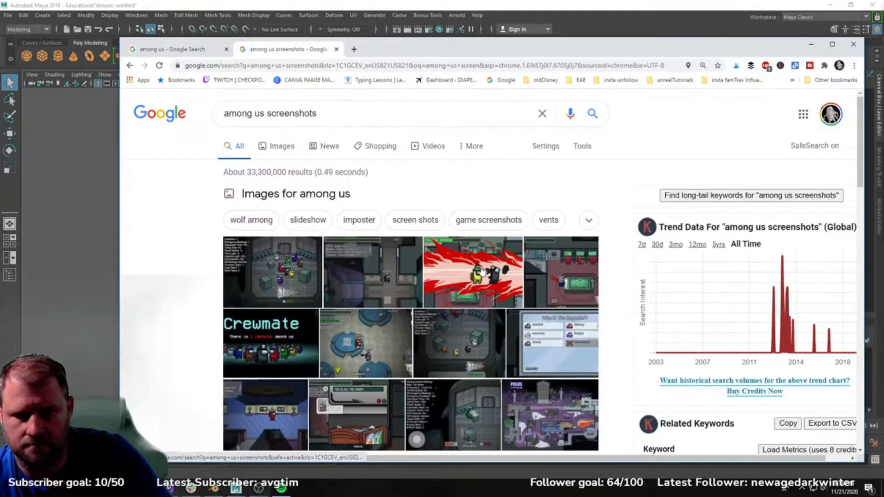
Save the red Among Us character image as amongUs_02 in the amongusCharacter folder and switch to Maya.
click(485, 276)
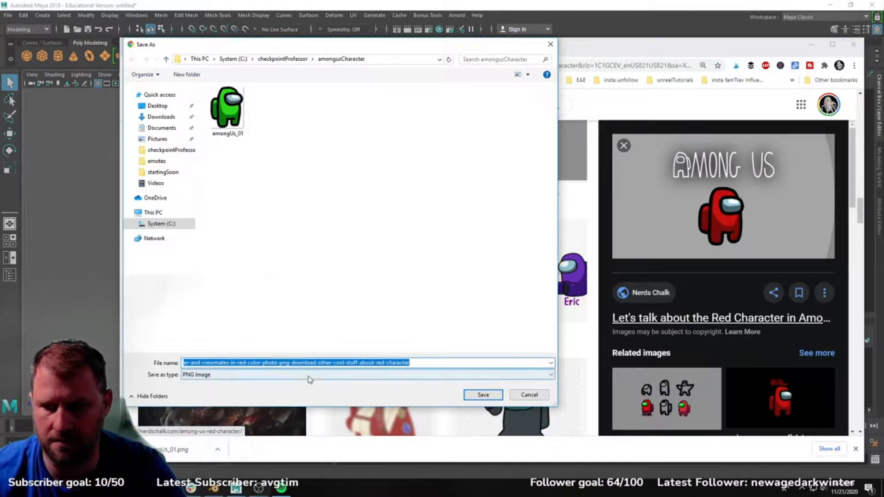
text(amo)
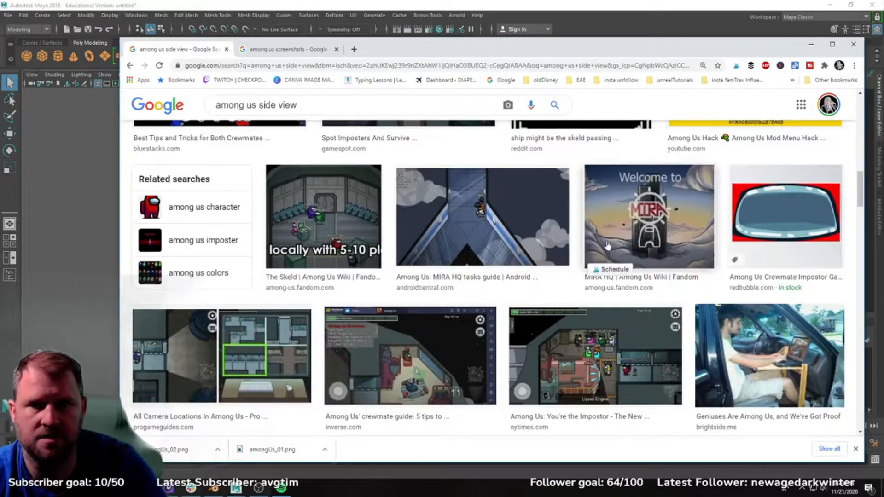
click(812, 44)
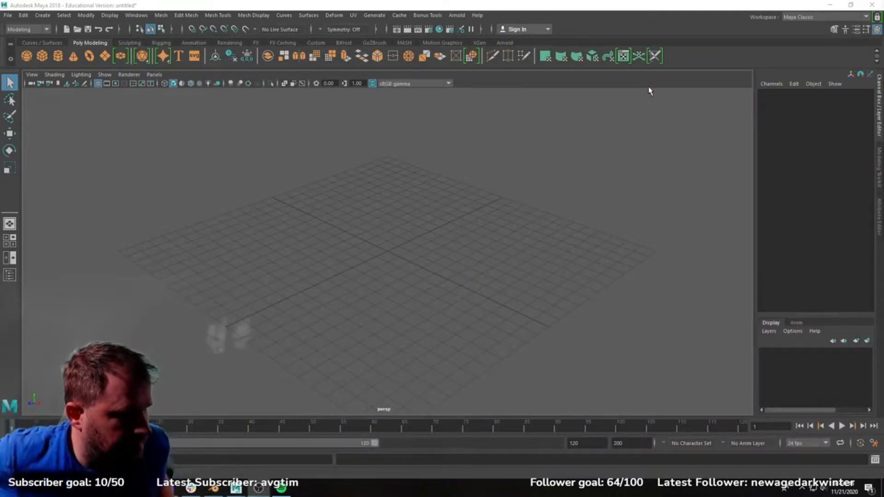
Save the scene as AmongUs_character_001 in Maya ASCII format in C:\checkpointProfessor\amongusCharacter.
key(space)
click(8, 16)
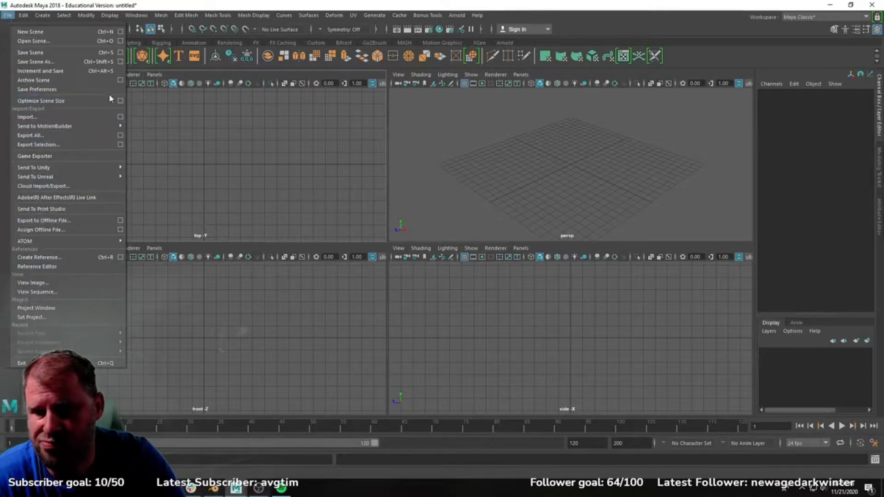
click(98, 64)
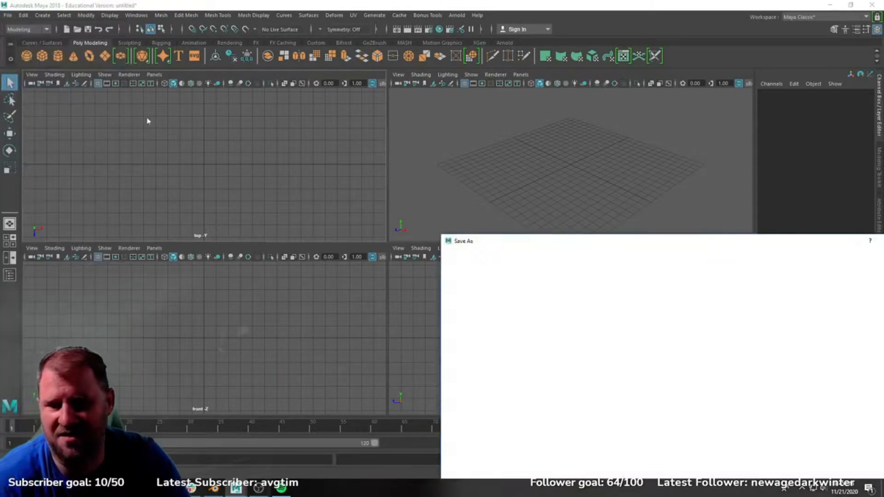
drag(632, 244, 455, 109)
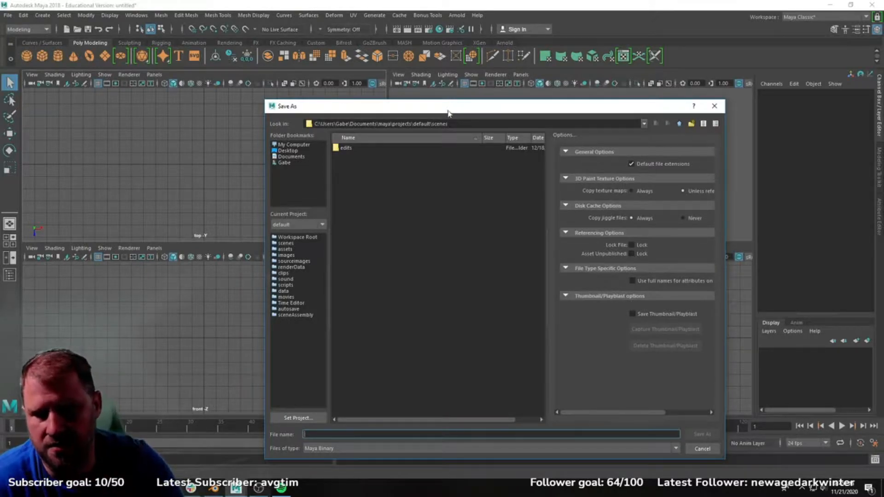
click(308, 144)
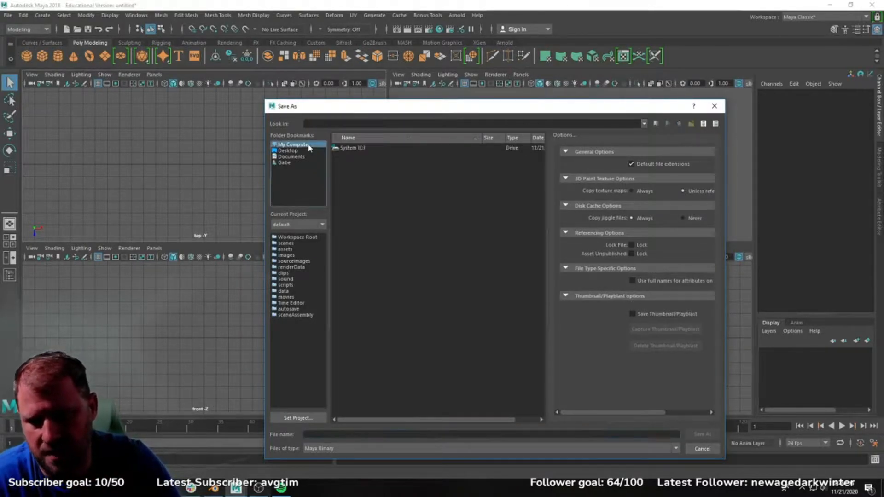
double_click(342, 148)
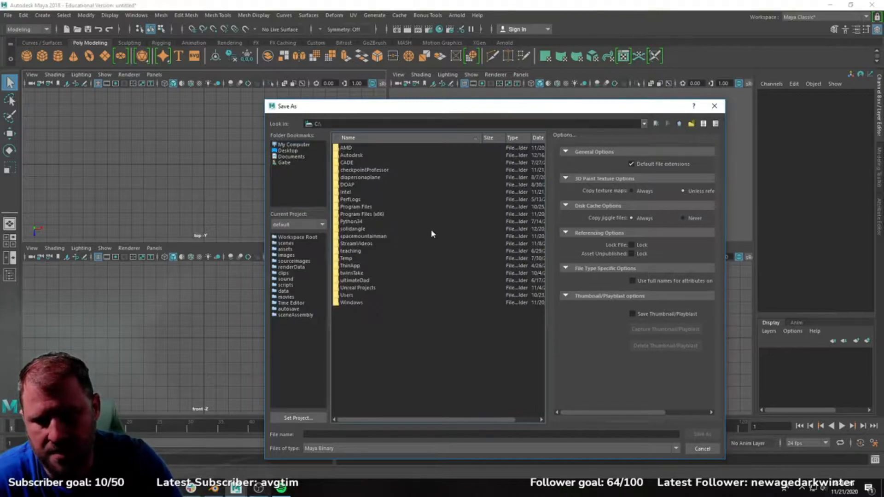
click(356, 268)
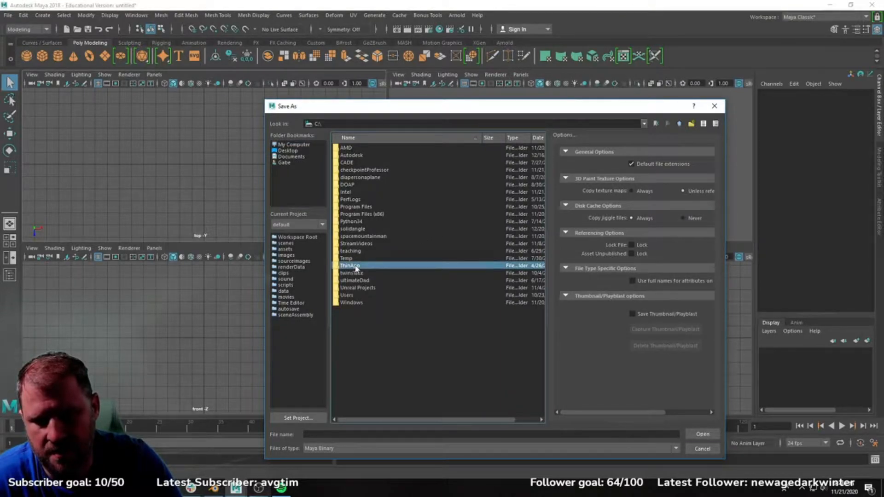
double_click(364, 169)
double_click(371, 149)
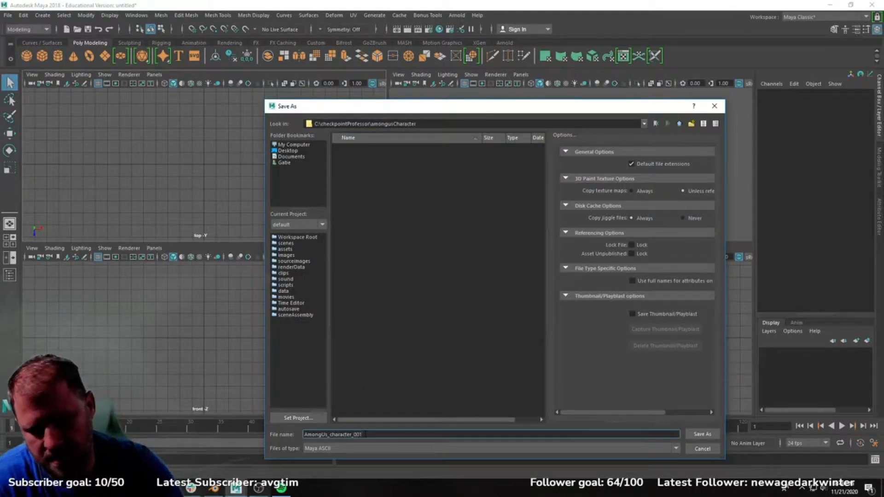
click(706, 438)
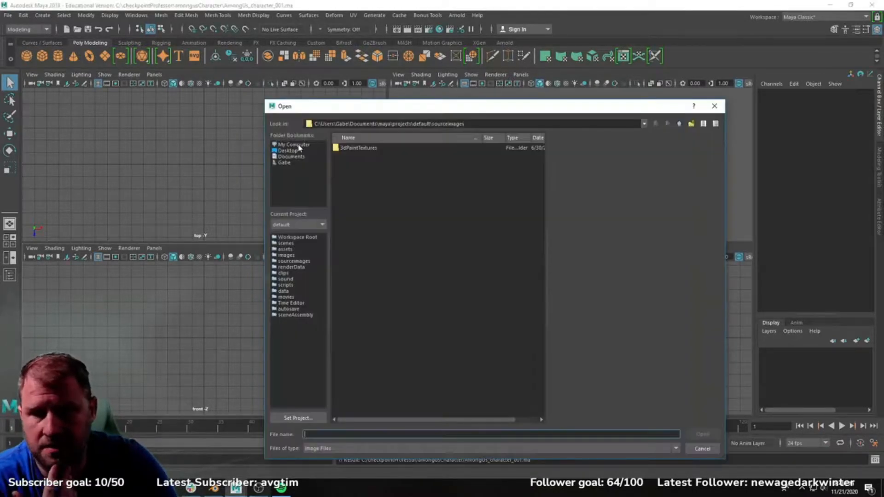
Load amongUs_02.png as the front-view image plane and position it with the character centered, feet on the ground line, behind the grid's center.
click(296, 145)
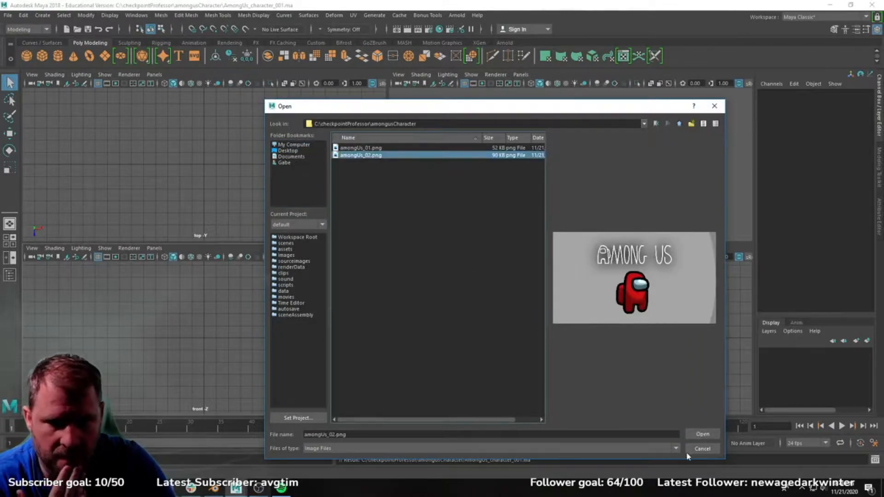
click(703, 435)
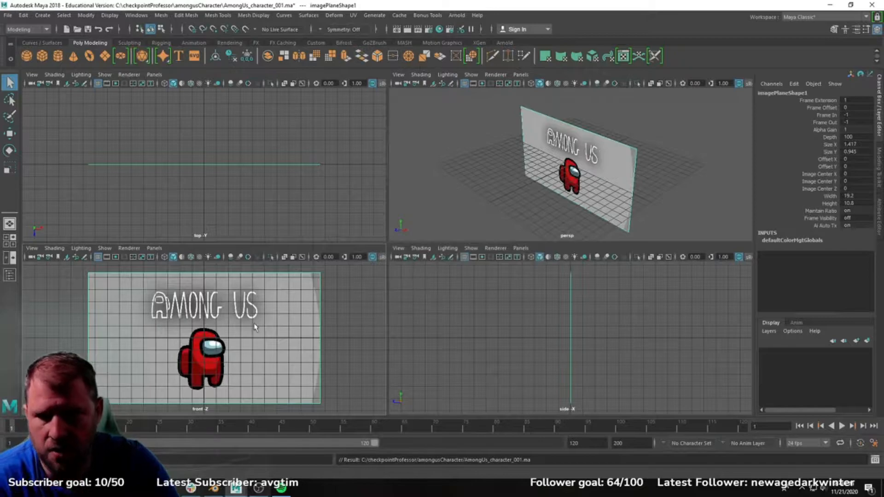
key(w)
key(space)
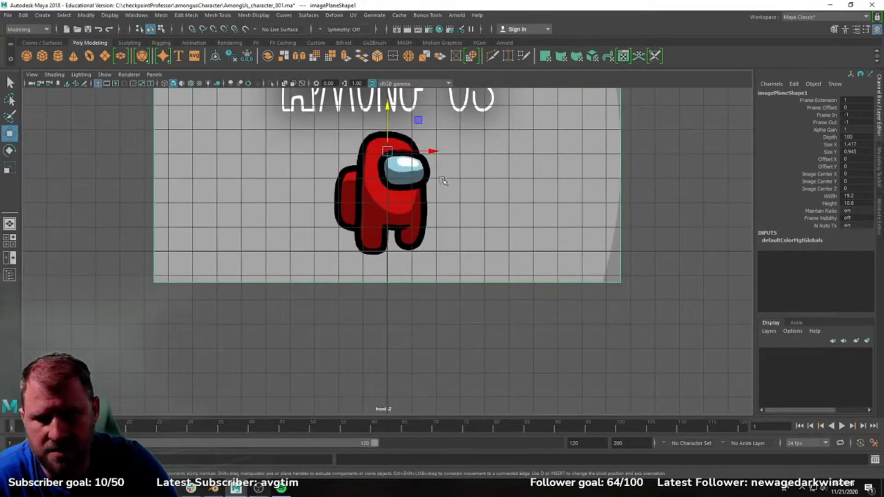
drag(437, 146, 429, 153)
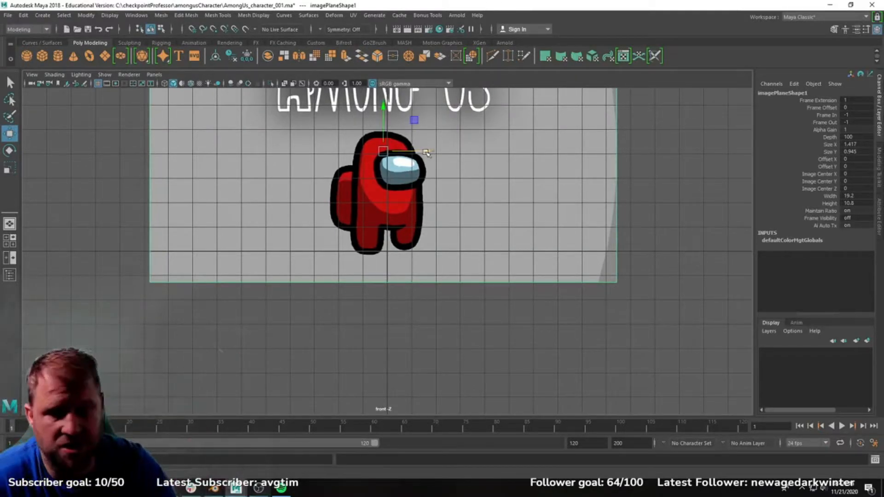
key(space)
key(space)
alt+drag(508, 280, 541, 252)
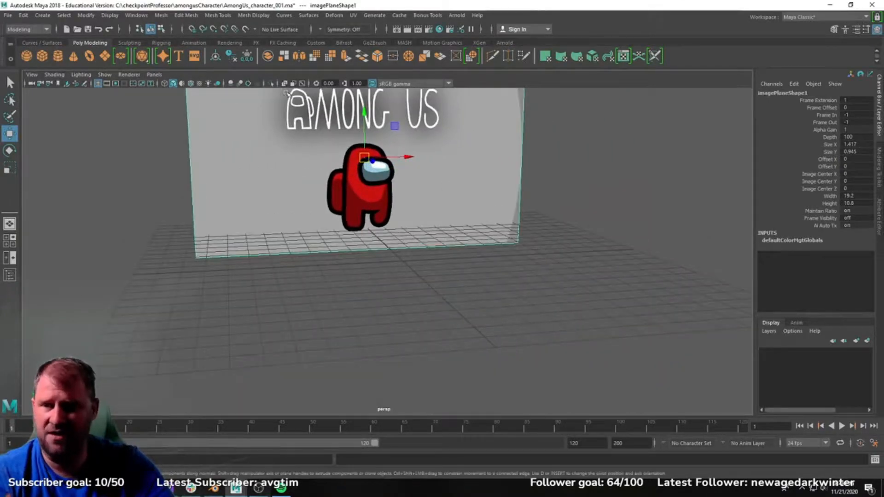
Create a polygon sphere at the origin and raise it to about 1.96 in Y, in front of the reference character.
click(27, 56)
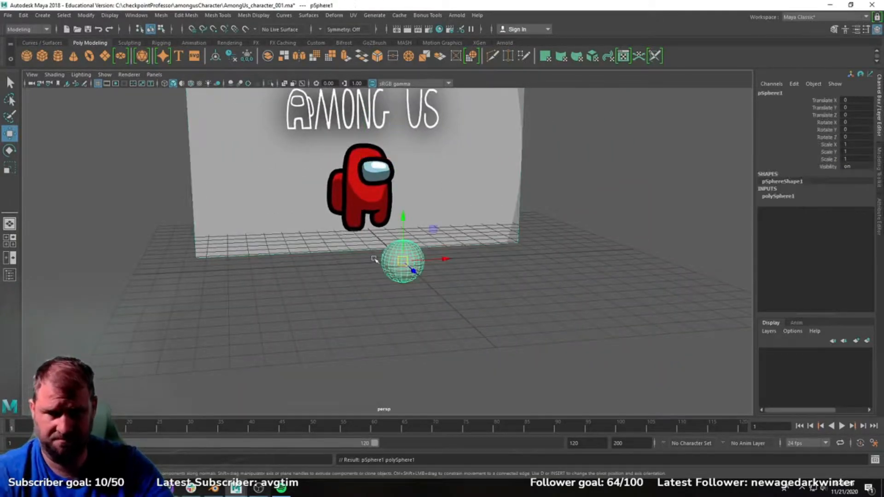
drag(400, 217, 400, 177)
key(space)
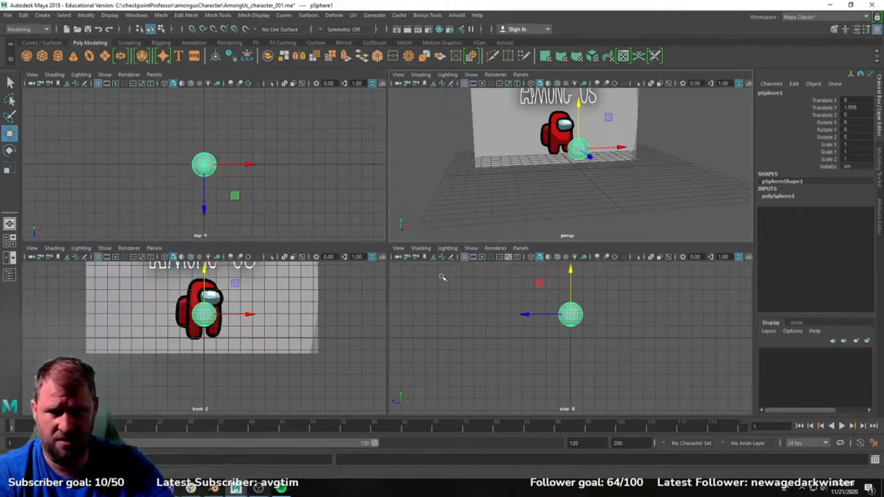
key(space)
scroll(385, 220, up, 3)
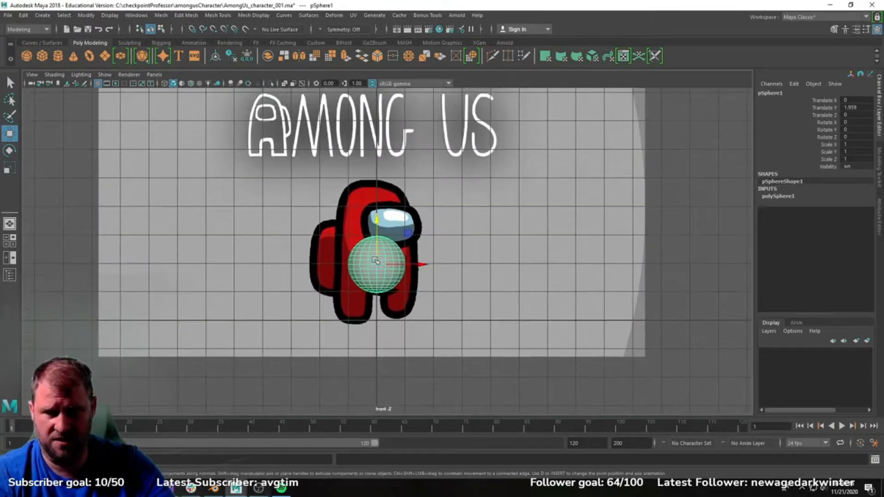
key(r)
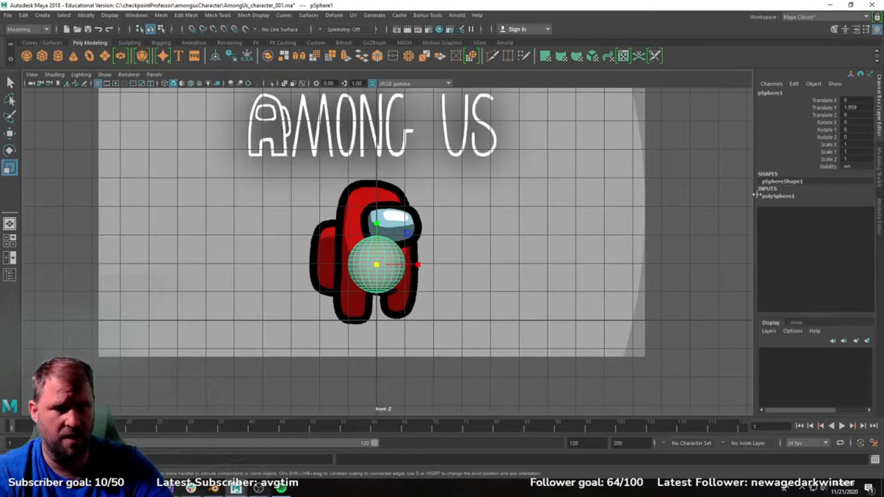
Set the sphere's Subdivisions Axis and Subdivisions Height to 12.
click(777, 196)
drag(831, 219, 824, 210)
middle_drag(640, 218, 596, 226)
key(w)
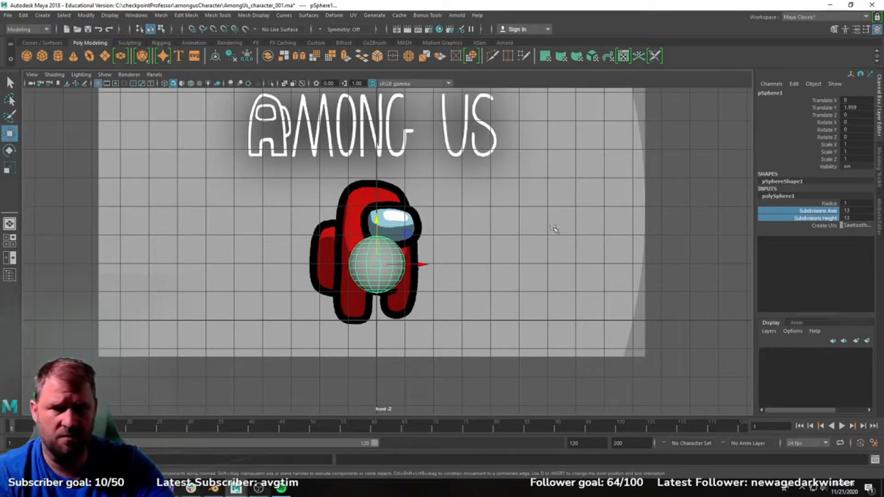
drag(851, 212, 852, 218)
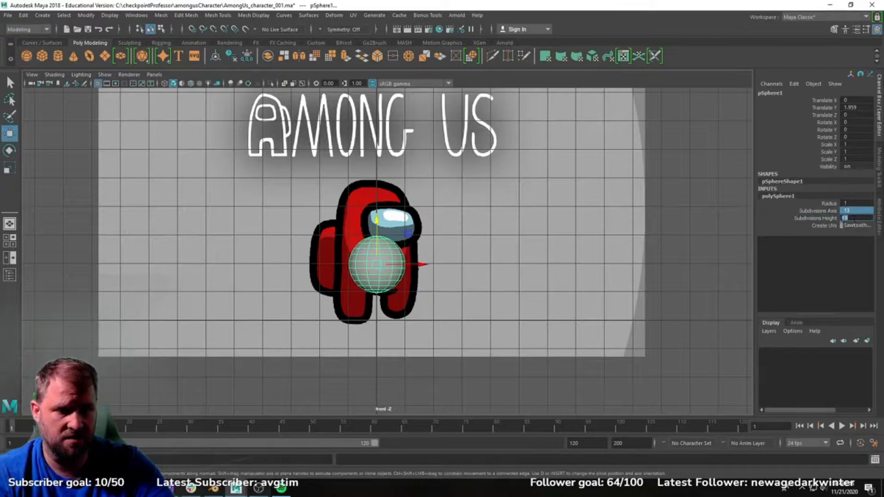
text(12)
key(Return)
Raise the sphere to the character's head at about 3.7 in Y and scale it to about 1.43 by 1.3 by 1.43.
alt+middle_drag(475, 196, 488, 207)
scroll(487, 207, up, 1)
drag(391, 231, 407, 177)
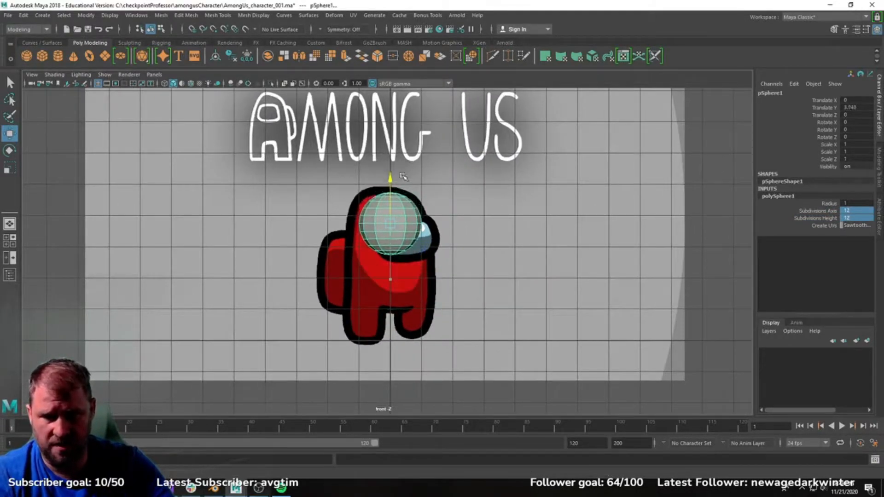
key(r)
drag(390, 224, 416, 216)
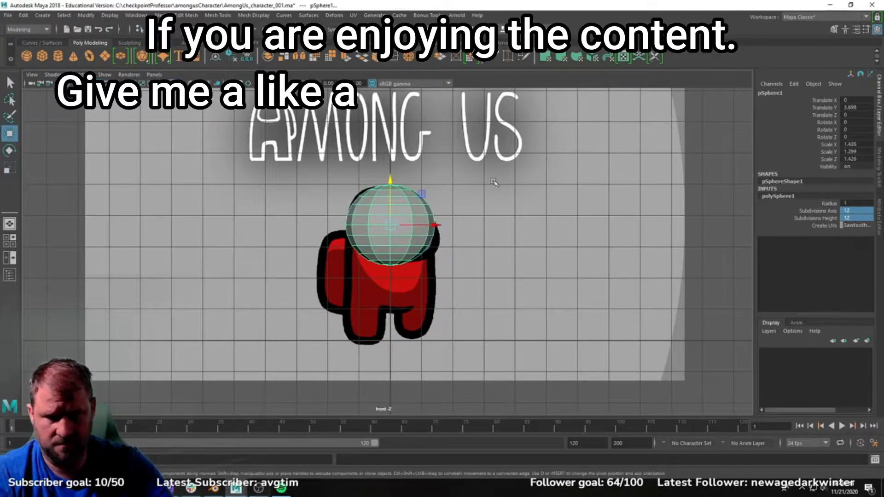
Flatten the sphere front to back by scaling its depth to about 1.1 in Z.
key(space)
key(space)
alt+drag(488, 199, 569, 225)
alt+middle_drag(570, 225, 590, 301)
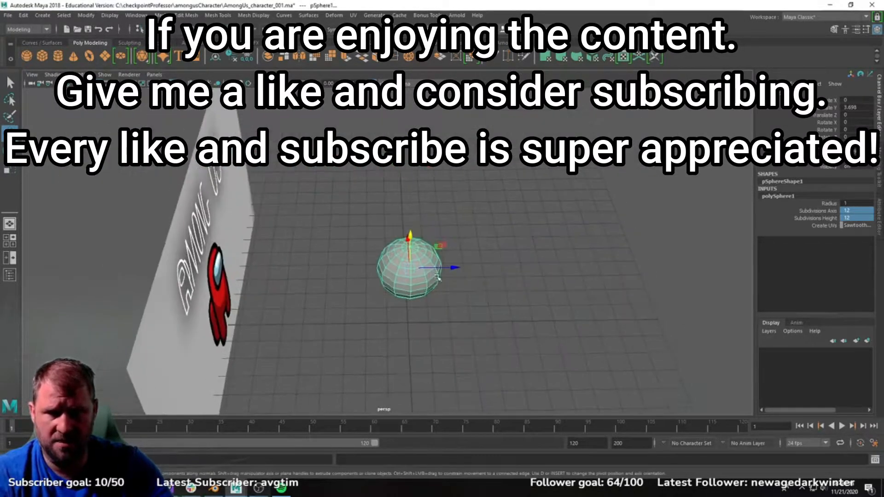
alt+drag(589, 301, 561, 350)
scroll(541, 294, up, 3)
alt+middle_drag(561, 350, 544, 316)
key(e)
key(r)
drag(436, 228, 468, 195)
click(542, 207)
alt+drag(542, 207, 409, 239)
click(401, 215)
key(w)
Select the sphere's lower-half vertices in the front view and lower them to stretch it into a capsule down the reference body.
alt+drag(334, 154, 411, 203)
alt+right_drag(411, 202, 540, 256)
alt+drag(406, 248, 387, 198)
key(space)
key(space)
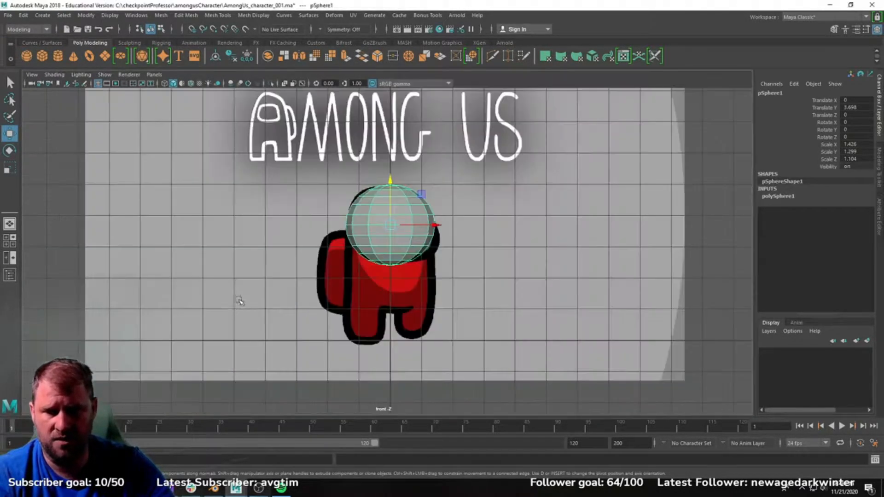
alt+right_drag(240, 300, 463, 336)
right_drag(316, 204, 325, 211)
drag(302, 219, 562, 296)
drag(393, 208, 393, 301)
Widen the capsule's lower vertices slightly in X to match the width of the reference body.
key(r)
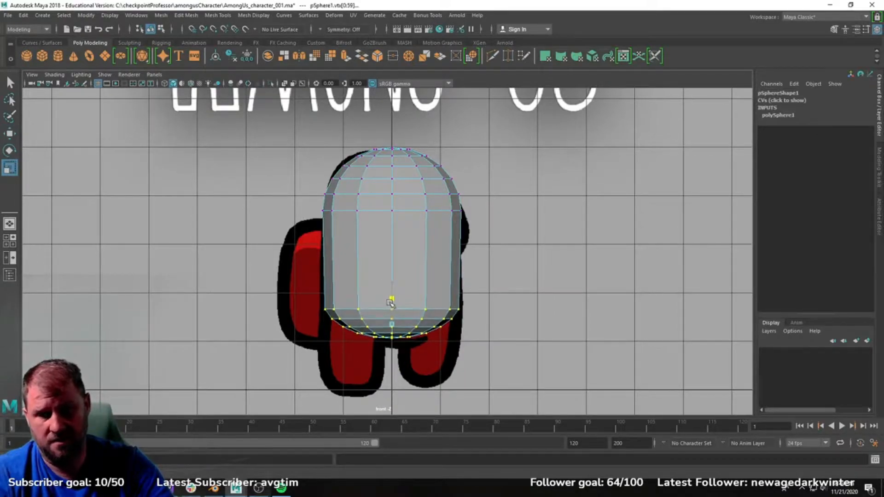
key(w)
alt+middle_drag(397, 301, 390, 306)
alt+right_drag(389, 307, 479, 335)
key(r)
alt+middle_drag(424, 312, 453, 245)
drag(455, 275, 457, 274)
key(w)
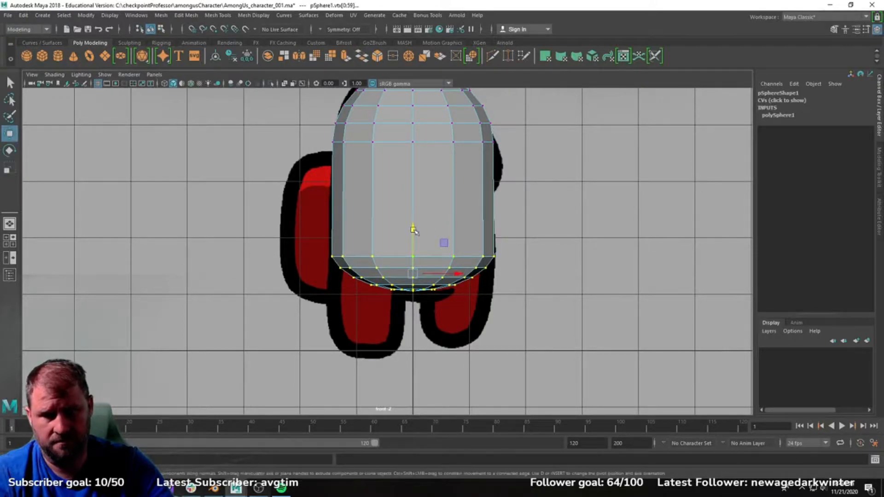
alt+middle_drag(374, 139, 378, 167)
alt+middle_drag(413, 142, 418, 185)
Return the body to object mode and turn on X-ray display so the reference shows through.
right_drag(413, 235, 467, 206)
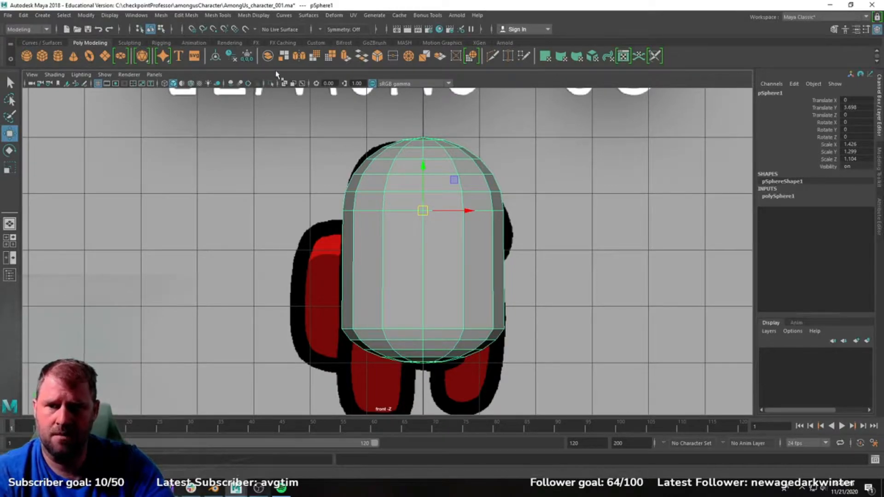
click(284, 83)
scroll(426, 214, up, 3)
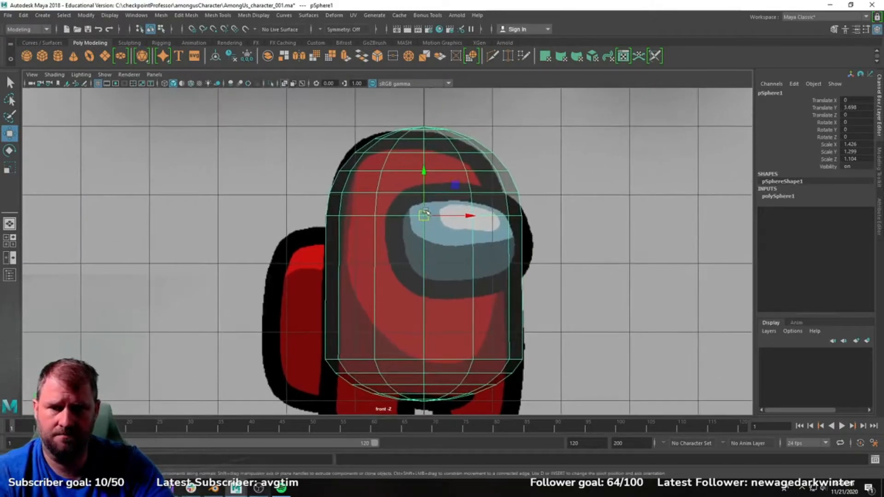
Narrow the body's upper-half vertices slightly in X so the head tapers like the reference.
right_drag(456, 173, 426, 170)
drag(256, 115, 622, 261)
key(e)
key(r)
drag(469, 175, 463, 175)
key(w)
scroll(451, 207, up, 2)
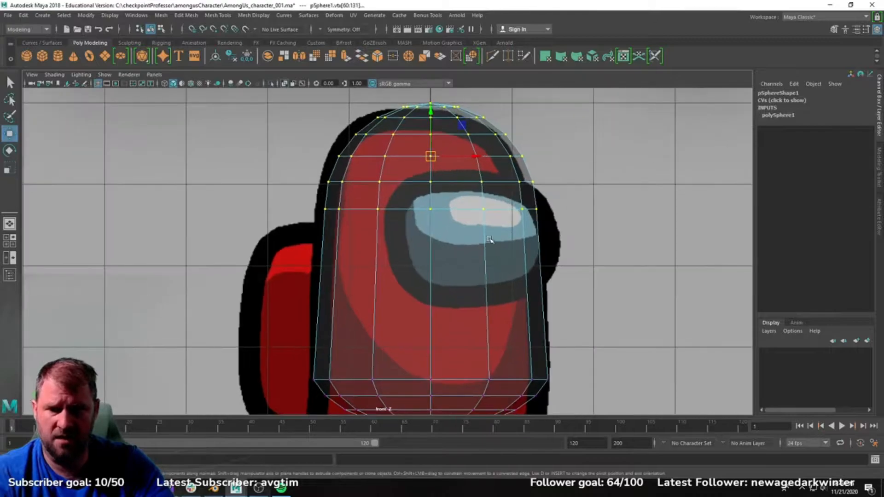
Insert an edge loop around the body's middle and lower the vertex row above it to even out the spacing.
right_drag(434, 223, 432, 284)
click(430, 266)
right_drag(366, 212, 338, 203)
drag(288, 173, 584, 225)
drag(429, 153, 429, 175)
Widen the body's two middle vertex rows in X to follow the reference outline.
key(r)
drag(469, 218, 471, 218)
drag(308, 263, 552, 294)
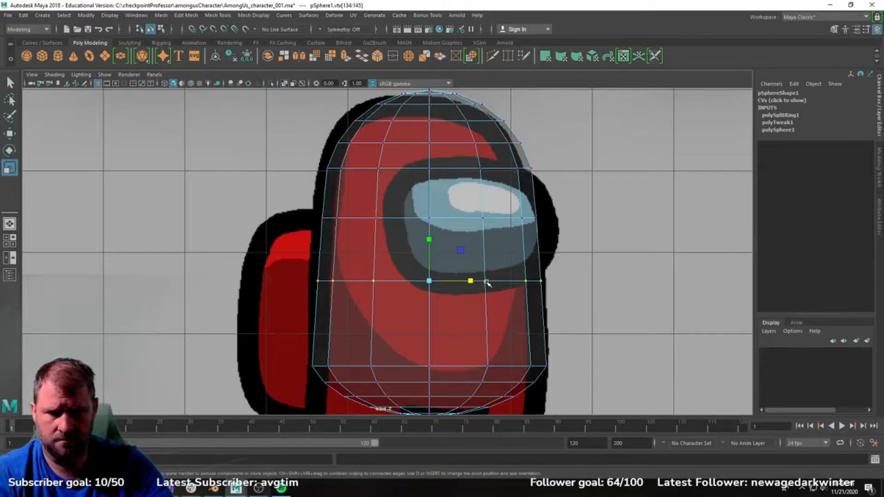
drag(472, 281, 472, 281)
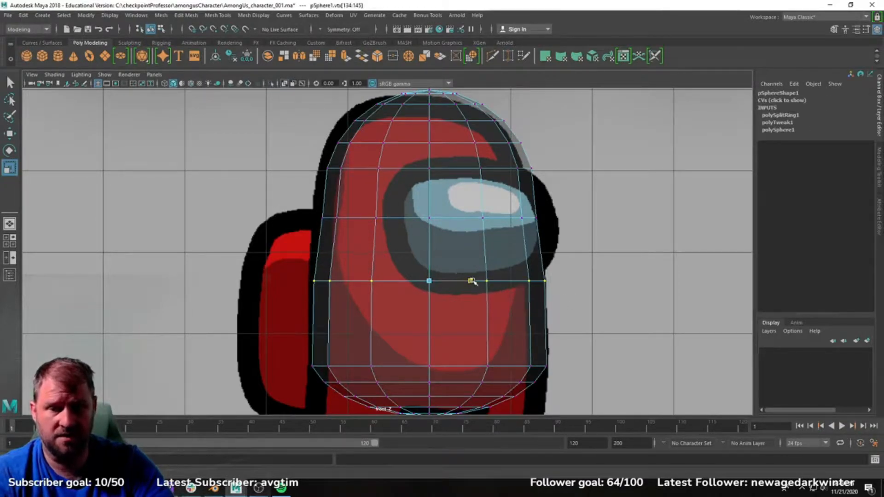
drag(291, 198, 559, 246)
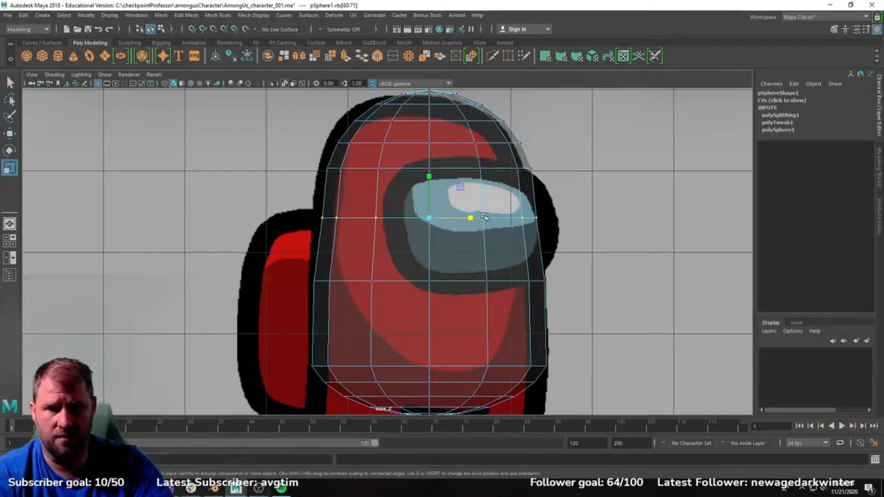
drag(468, 219, 469, 219)
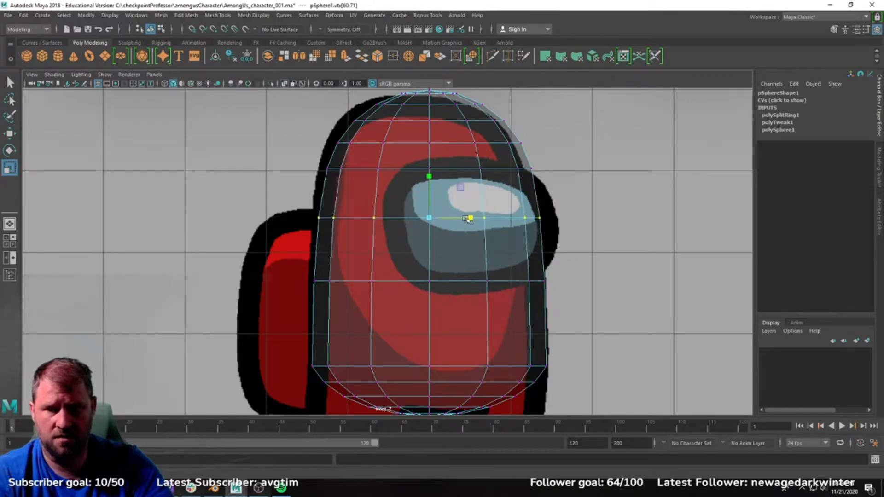
Raise the two vertex rows near the body's base to round off the bottom curve.
alt+middle_drag(435, 318, 444, 254)
drag(286, 276, 582, 318)
key(w)
drag(445, 258, 443, 237)
drag(291, 286, 576, 330)
drag(439, 276, 439, 271)
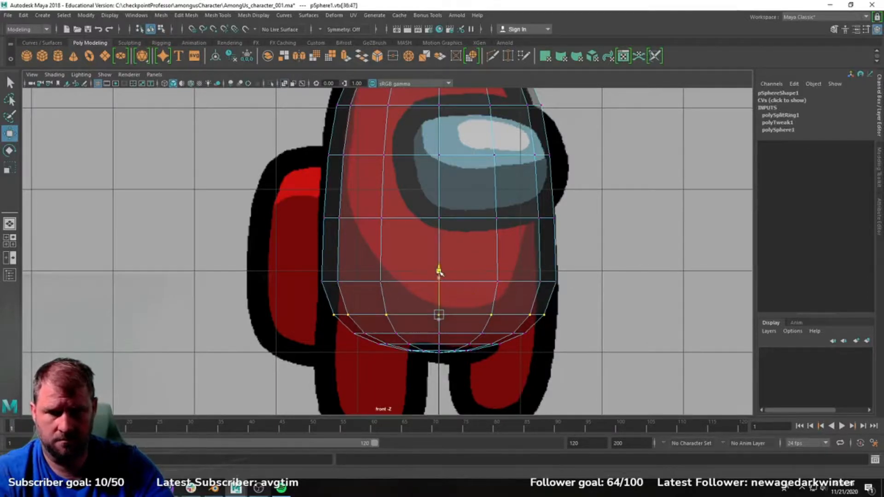
Select the body's lower vertex rows in the perspective view and widen them front to back in Z.
key(space)
key(space)
alt+drag(483, 226, 493, 194)
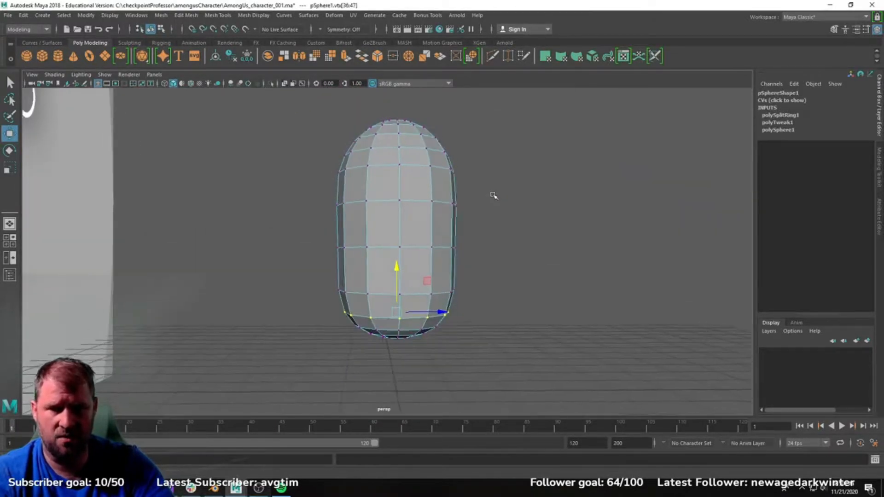
drag(522, 357, 256, 232)
key(r)
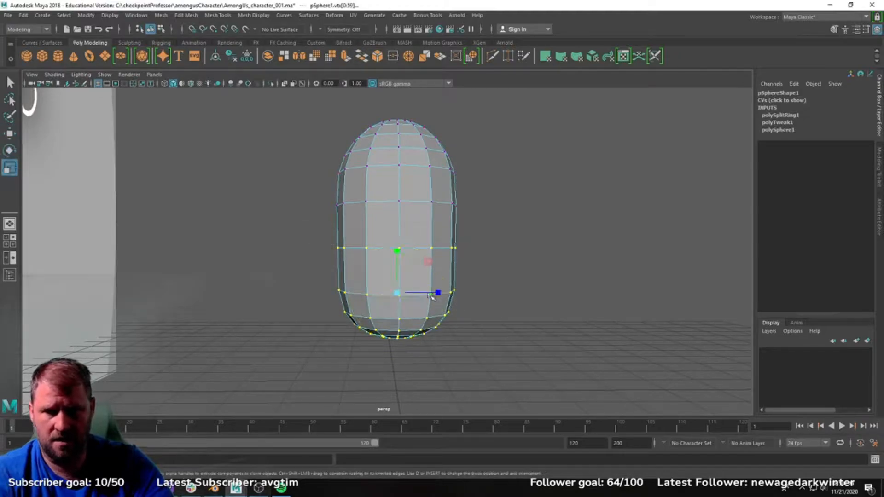
alt+right_drag(439, 293, 260, 280)
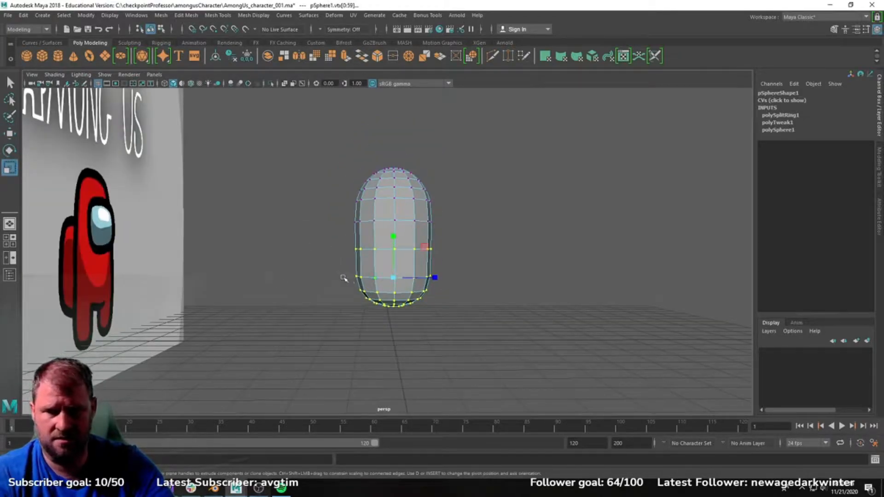
alt+right_drag(342, 277, 527, 331)
drag(441, 303, 450, 303)
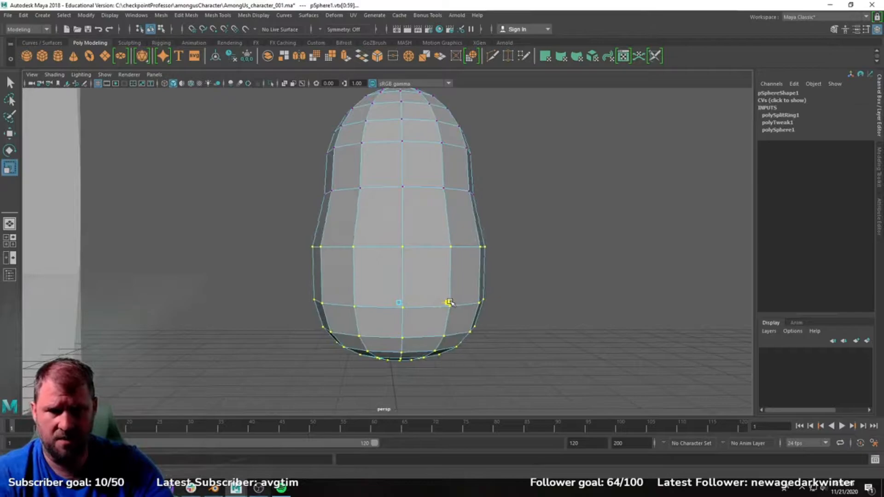
Widen the vertex row above the lower body slightly in Z to smooth the side profile, and return to object mode.
drag(513, 201, 303, 177)
key(e)
key(r)
drag(438, 195, 443, 196)
alt+drag(547, 206, 362, 207)
right_drag(359, 205, 386, 193)
click(197, 154)
Apply Soften Edge to the body mesh and check its smooth shading against the reference.
scroll(391, 257, down, 6)
alt+drag(391, 263, 511, 277)
key(w)
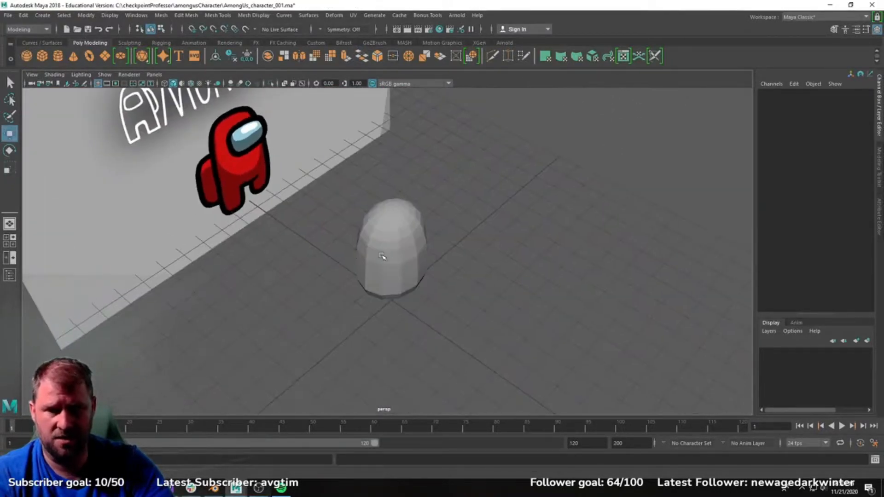
click(382, 257)
click(253, 16)
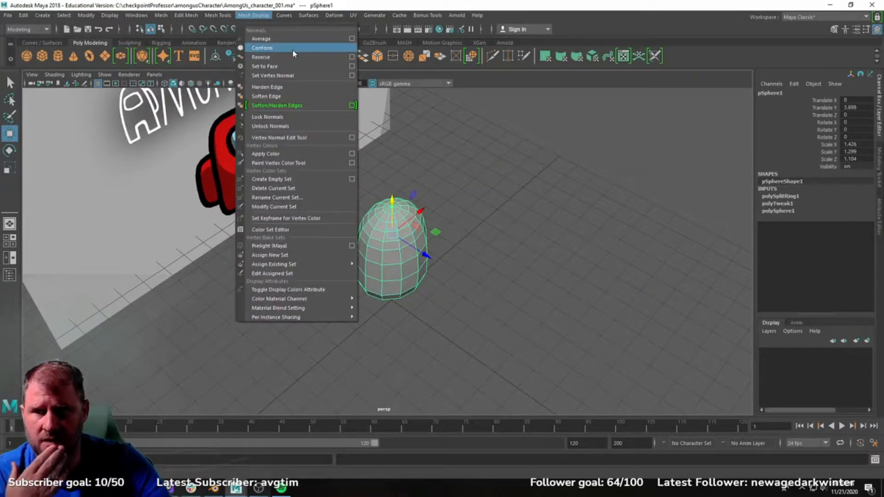
click(312, 96)
click(534, 207)
alt+drag(534, 207, 384, 256)
alt+drag(551, 266, 566, 249)
click(566, 249)
alt+drag(512, 267, 256, 249)
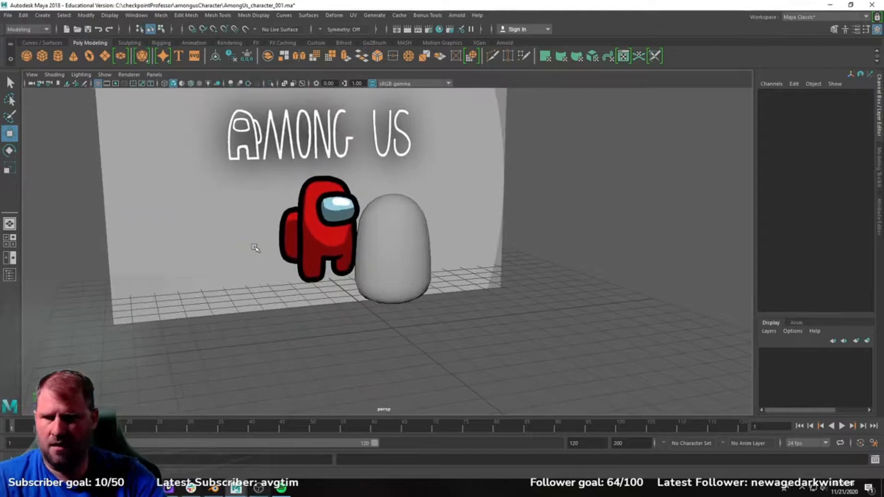
Create a polygon cylinder for the leg and raise it to about 0.47 in Y beneath the body.
click(59, 56)
alt+drag(360, 318, 369, 262)
drag(377, 229, 377, 212)
Set the cylinder's Subdivisions Axis to 8.
alt+drag(378, 213, 442, 296)
key(space)
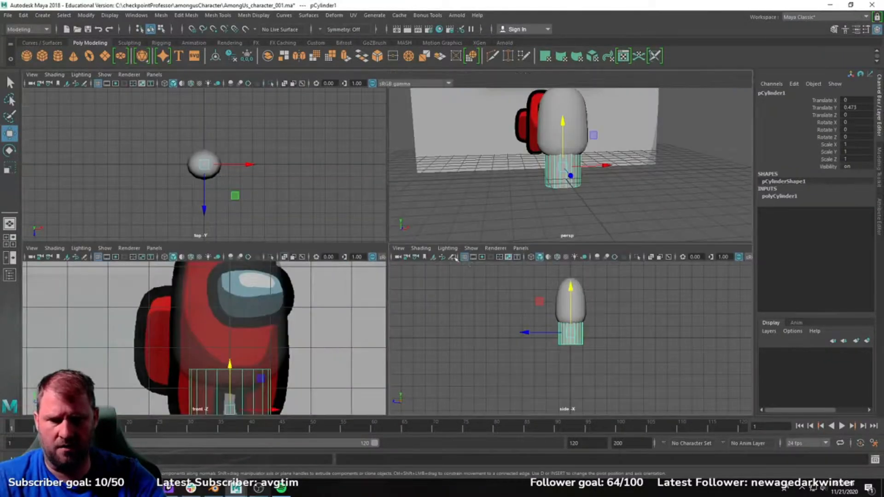
key(space)
key(r)
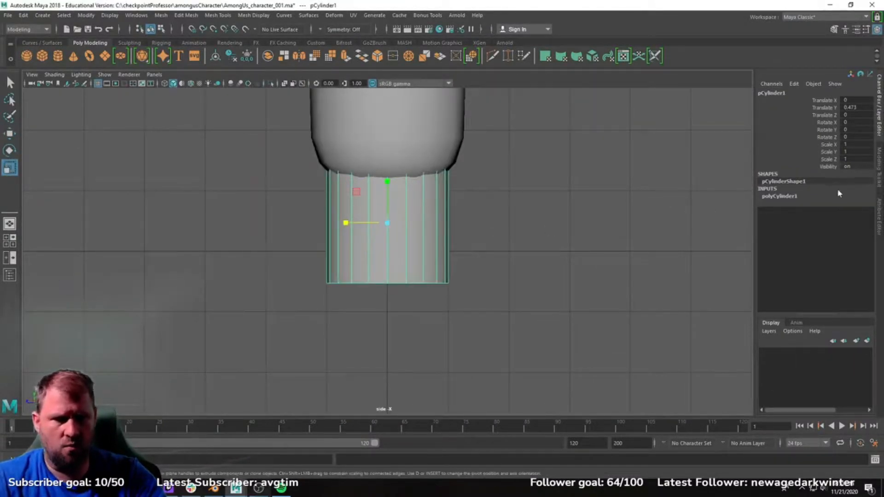
click(788, 197)
click(819, 218)
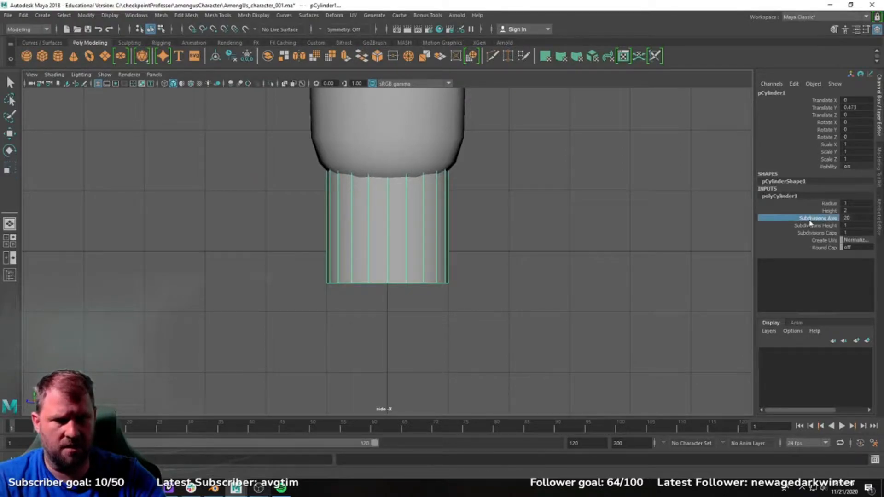
middle_drag(687, 214, 632, 221)
Scale the cylinder uniformly to about 0.615 and position it over the reference's rear leg at about -0.78 in X and 0.6 in Y.
key(w)
scroll(535, 207, down, 3)
key(space)
key(space)
key(r)
key(w)
drag(451, 291, 398, 290)
key(r)
key(w)
drag(390, 250, 395, 238)
alt+middle_drag(386, 234, 386, 235)
Raise the leg cylinder's top vertices into the body and widen them front to back in Z.
right_drag(362, 223, 301, 226)
drag(312, 212, 460, 244)
drag(388, 186, 405, 132)
key(space)
key(space)
alt+drag(463, 215, 487, 219)
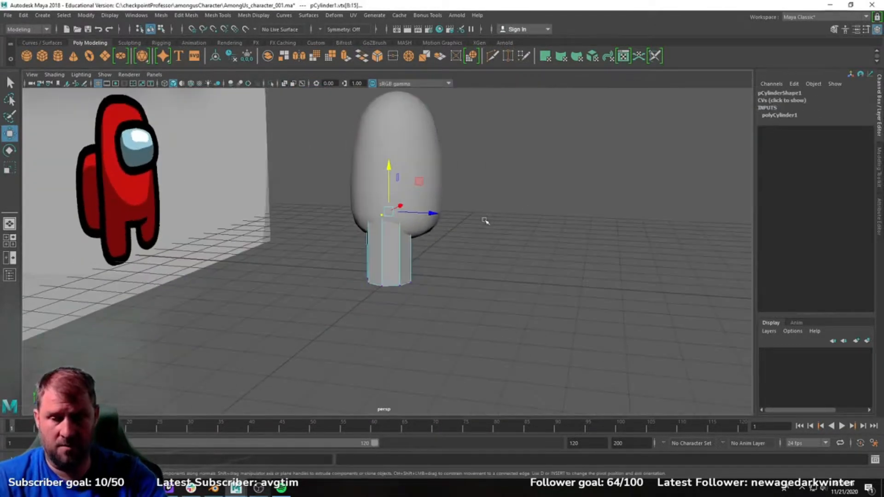
alt+drag(435, 213, 352, 174)
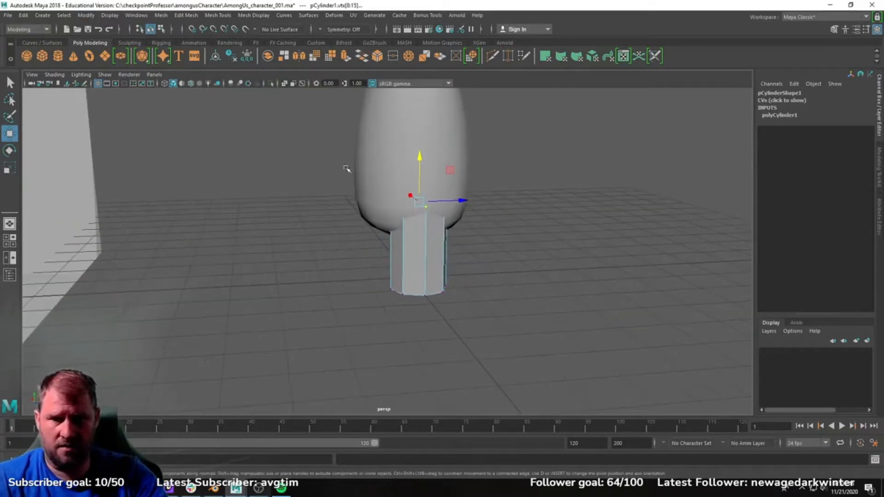
key(r)
drag(462, 200, 473, 201)
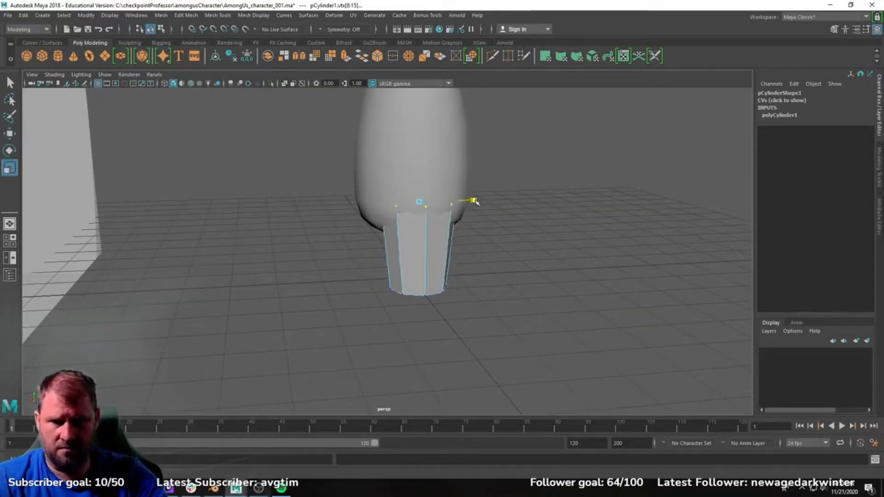
Narrow the leg's bottom vertices slightly in X to taper the foot, and return to object mode.
alt+drag(537, 222, 401, 339)
key(r)
alt+drag(299, 305, 308, 280)
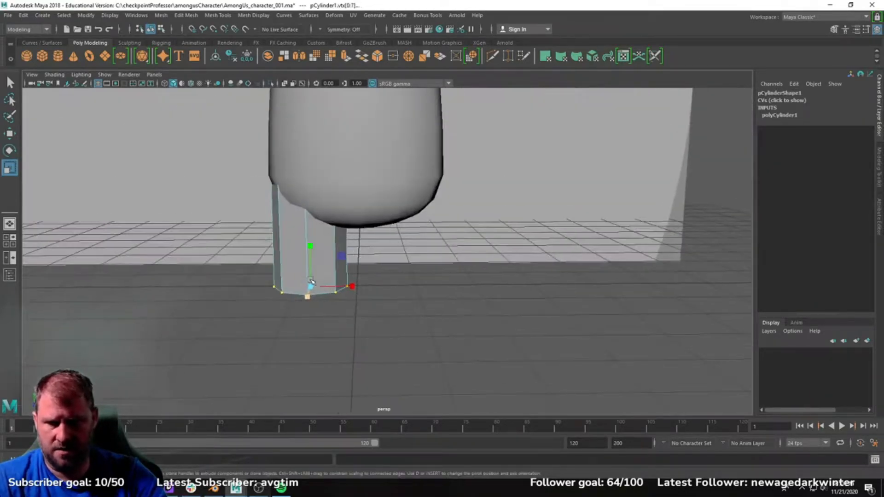
drag(360, 288, 350, 287)
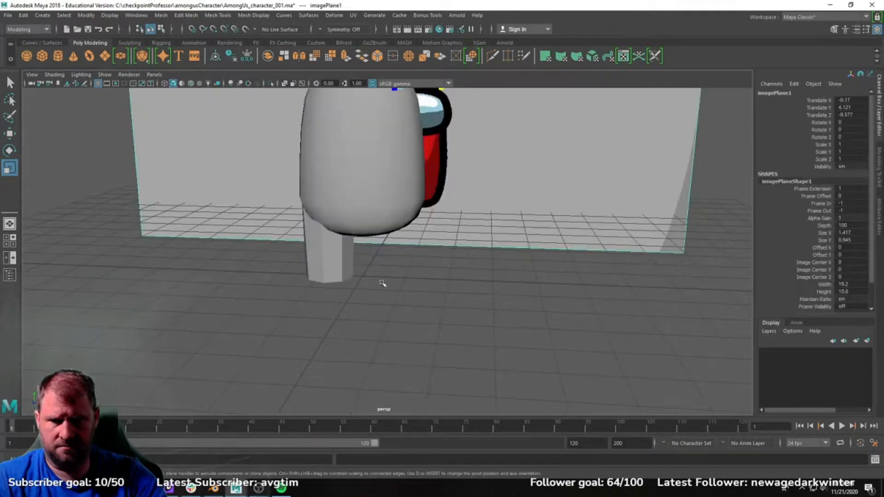
right_drag(333, 265, 357, 237)
right_click(358, 237)
click(391, 264)
Apply Soften Edge to the leg cylinder.
key(w)
scroll(391, 264, down, 4)
alt+drag(391, 264, 446, 265)
click(342, 248)
alt+middle_drag(427, 265, 430, 274)
scroll(431, 275, up, 3)
alt+drag(414, 276, 455, 284)
click(247, 16)
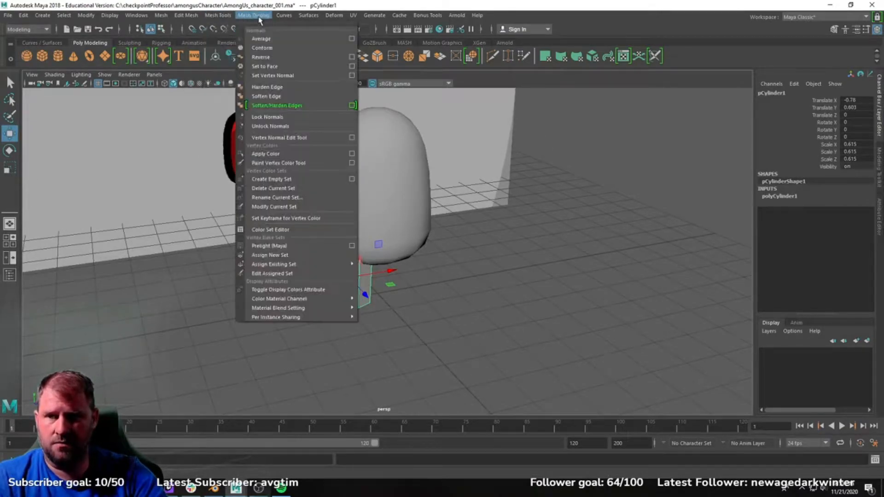
click(298, 96)
click(659, 326)
Move the leg's pivot to the centre line beneath the body.
alt+drag(519, 295, 416, 304)
scroll(350, 280, up, 3)
click(341, 280)
alt+drag(401, 233, 364, 295)
scroll(387, 281, up, 2)
key(d)
key(v)
Duplicate the leg and rotate the copy 180 degrees in Y to form the opposite leg.
key(ctrl+d)
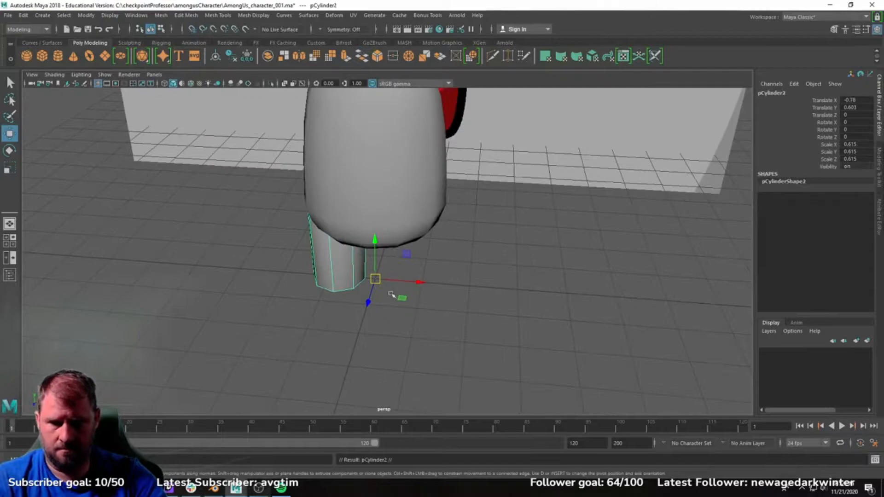
key(e)
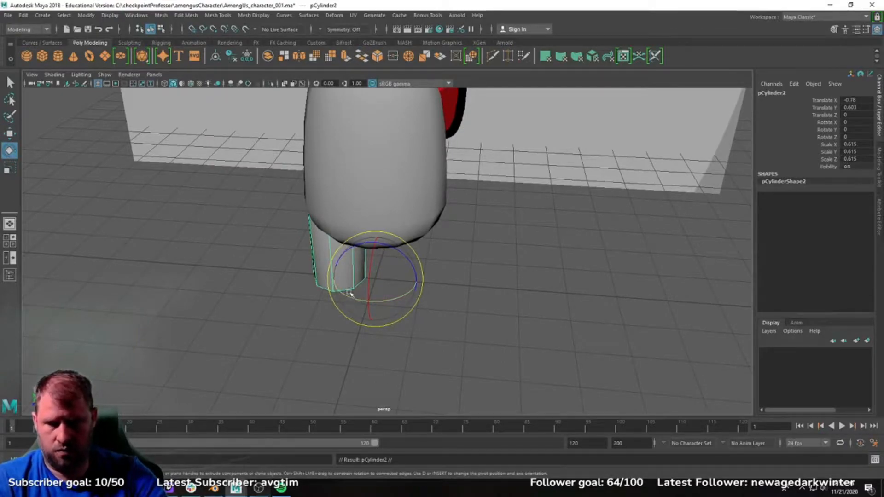
drag(348, 295, 489, 308)
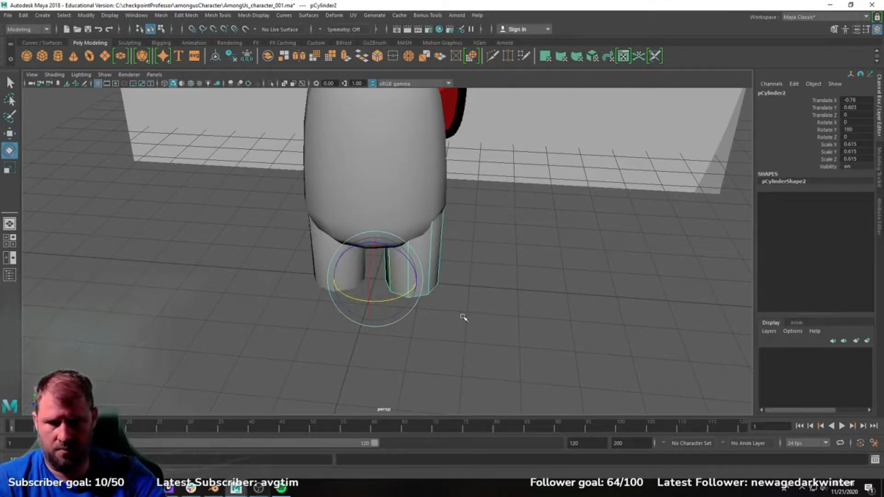
click(516, 304)
alt+right_drag(516, 303, 457, 295)
key(w)
alt+drag(457, 295, 479, 244)
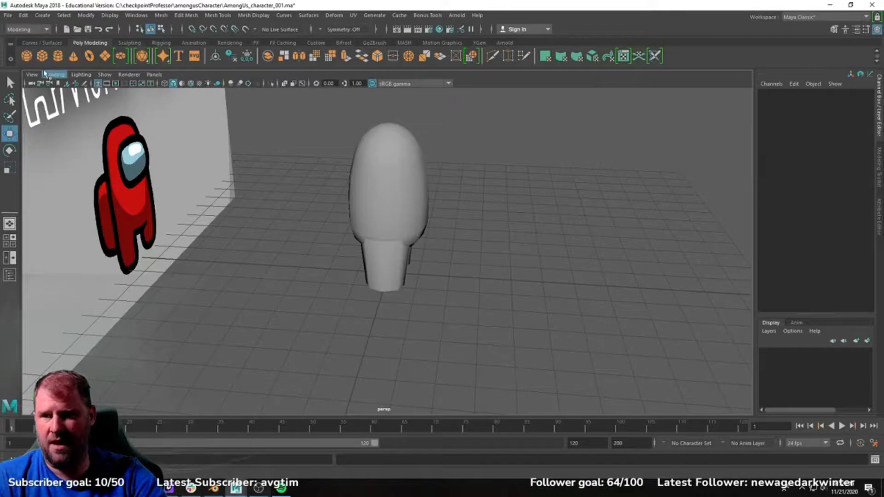
Create a polygon cube, move it behind the body to about -1.18 in Z and raise it to about 2.65 in Y.
click(43, 57)
alt+drag(351, 272, 354, 259)
drag(434, 274, 400, 275)
drag(352, 230, 353, 150)
Stretch the cube vertically to a Y scale of about 2.02 for the backpack.
alt+drag(264, 179, 323, 183)
key(r)
drag(350, 142, 351, 100)
key(w)
Lower the cube in the front view to about 1.98 in Y to line up with the reference backpack.
alt+drag(362, 108, 323, 125)
key(space)
key(space)
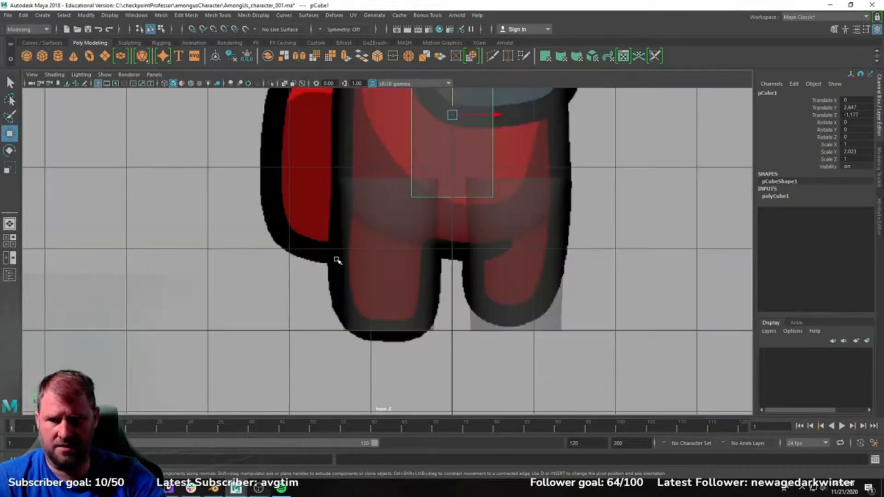
scroll(385, 223, down, 5)
scroll(385, 270, up, 3)
drag(421, 206, 420, 209)
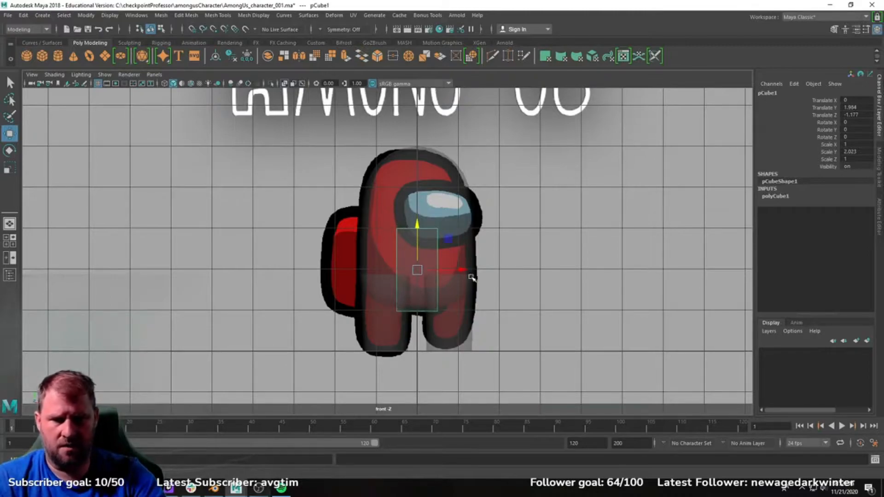
Widen the backpack cube to an X scale of about 1.96 and shift it to about -0.07 in X.
mouse_move(465, 271)
mouse_down()
mouse_move(394, 271)
mouse_move(462, 270)
mouse_up()
key(e)
key(r)
key(w)
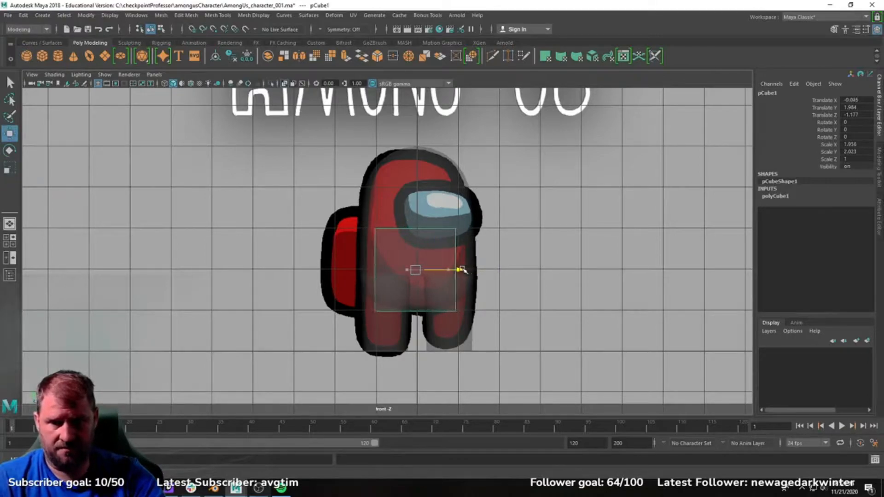
key(space)
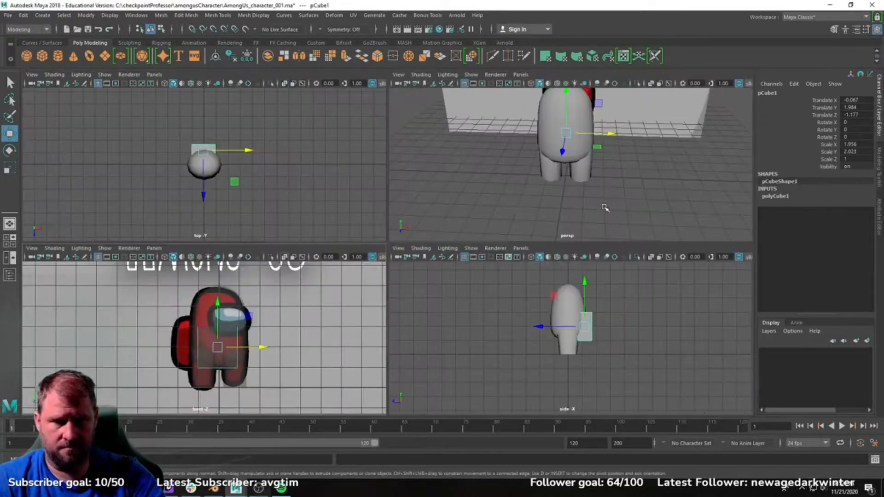
key(space)
alt+drag(546, 236, 491, 187)
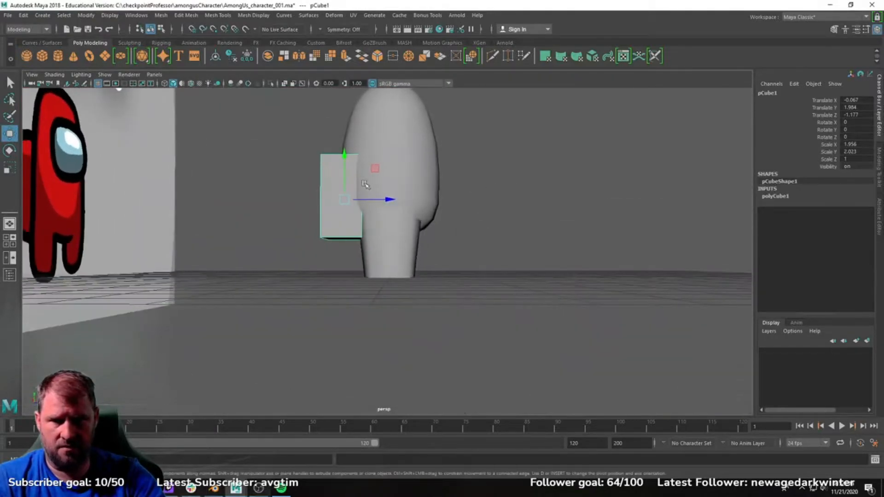
alt+middle_drag(327, 190, 339, 227)
alt+drag(339, 227, 335, 232)
key(space)
key(space)
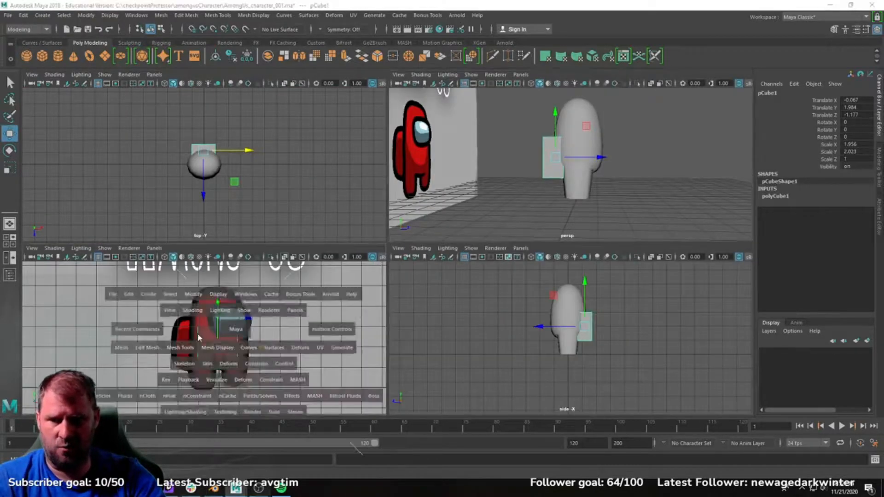
Enlarge the backpack cube to about 2.41 in X scale and 2.62 in Y scale, raising it to about 2.22 in Y.
key(r)
drag(418, 230, 420, 214)
key(w)
key(r)
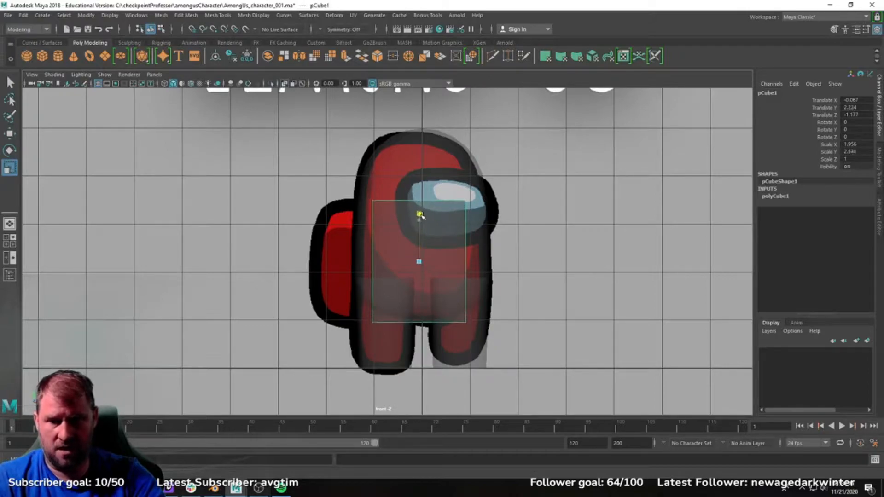
drag(461, 262, 470, 263)
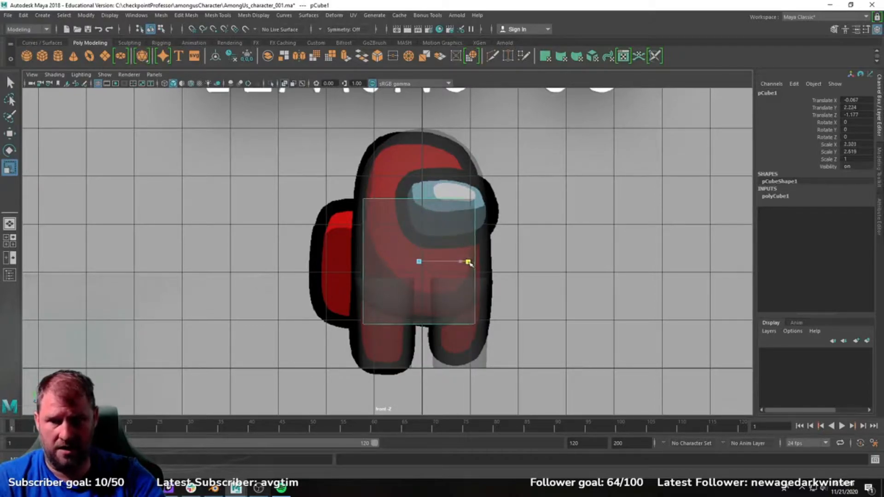
key(w)
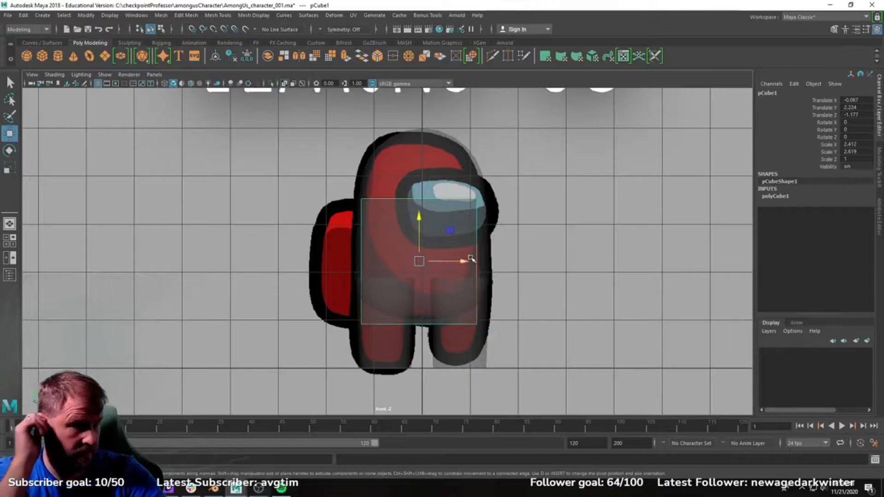
key(space)
key(space)
Taper the backpack by scaling its rear face slightly narrower in width.
key(x)
drag(357, 278, 495, 260)
right_drag(339, 189, 339, 221)
click(352, 224)
key(e)
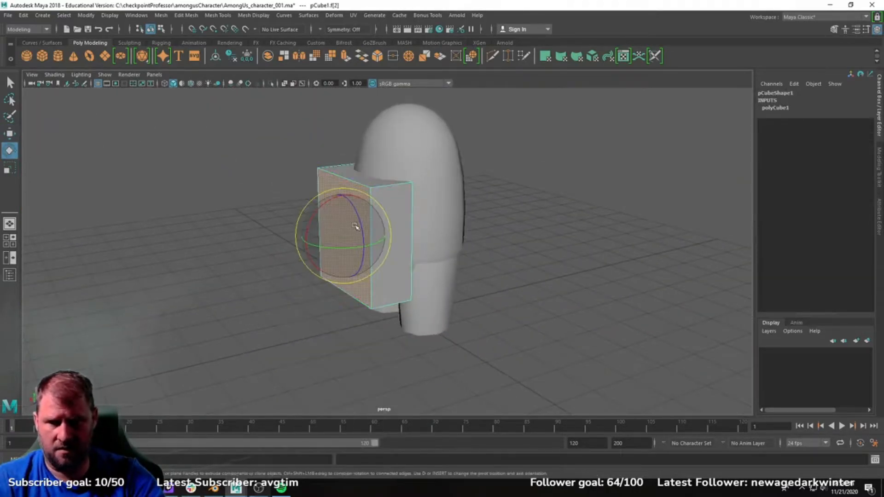
key(r)
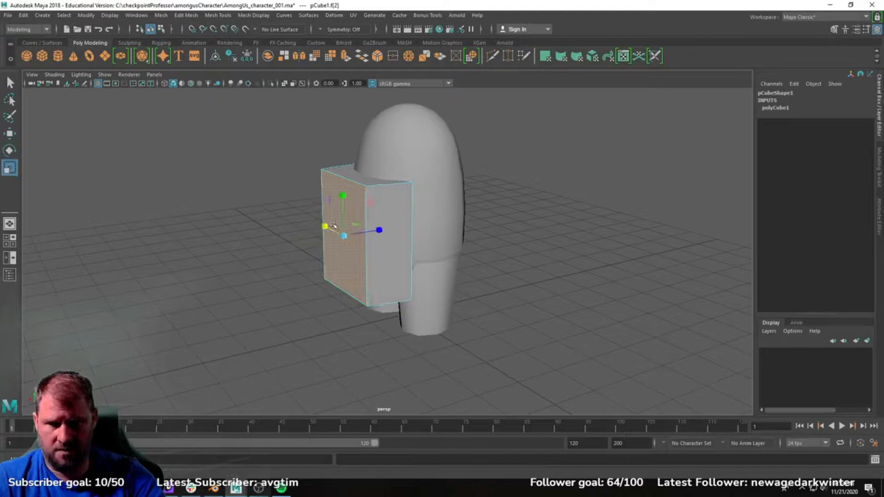
key(w)
alt+drag(346, 200, 464, 282)
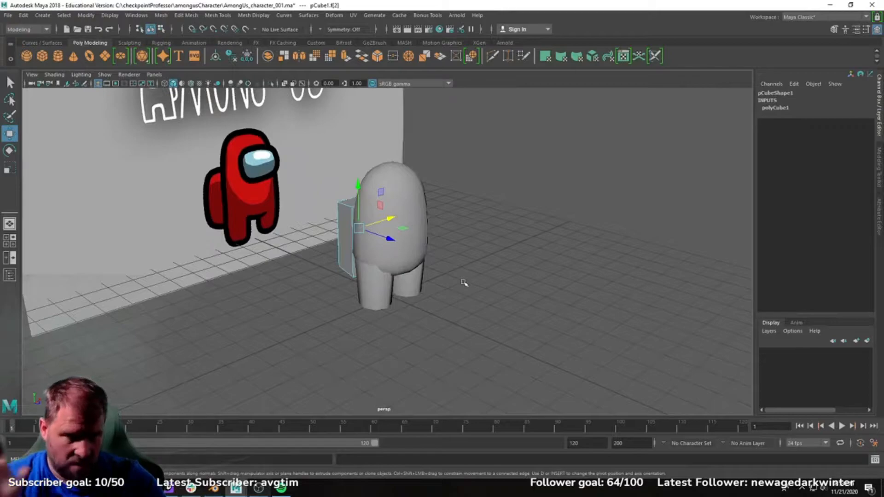
alt+drag(453, 241, 513, 299)
click(457, 208)
click(395, 212)
click(535, 309)
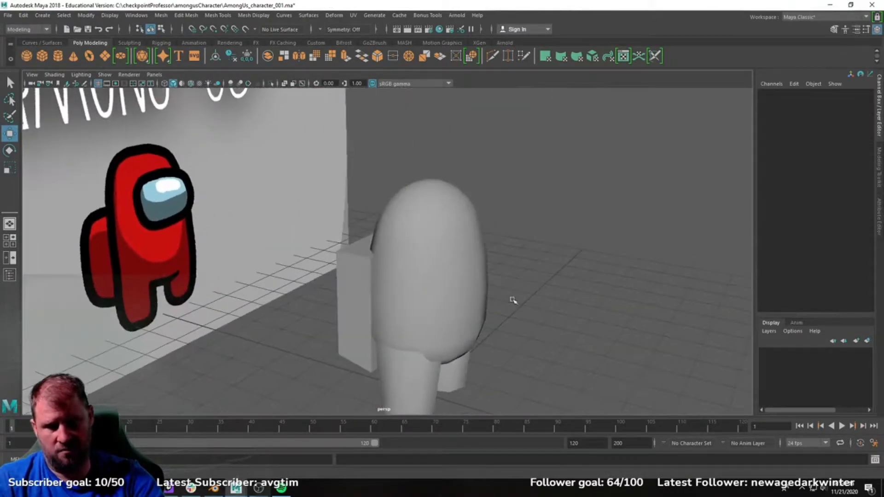
Create a polygon cube for the visor, place it at about 3.42 in Y and 1.58 in Z, and thin it to about 0.53 in Z scale.
click(42, 55)
scroll(542, 324, down, 4)
alt+middle_drag(542, 324, 526, 278)
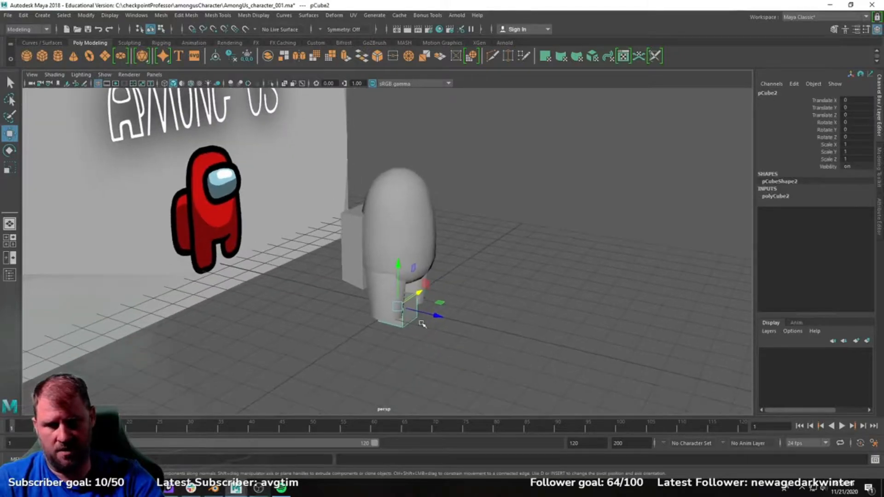
drag(455, 319, 486, 328)
alt+drag(486, 328, 474, 214)
key(r)
drag(479, 238, 460, 233)
key(w)
key(space)
alt+drag(578, 265, 312, 300)
alt+right_drag(311, 299, 363, 302)
alt+drag(363, 301, 417, 215)
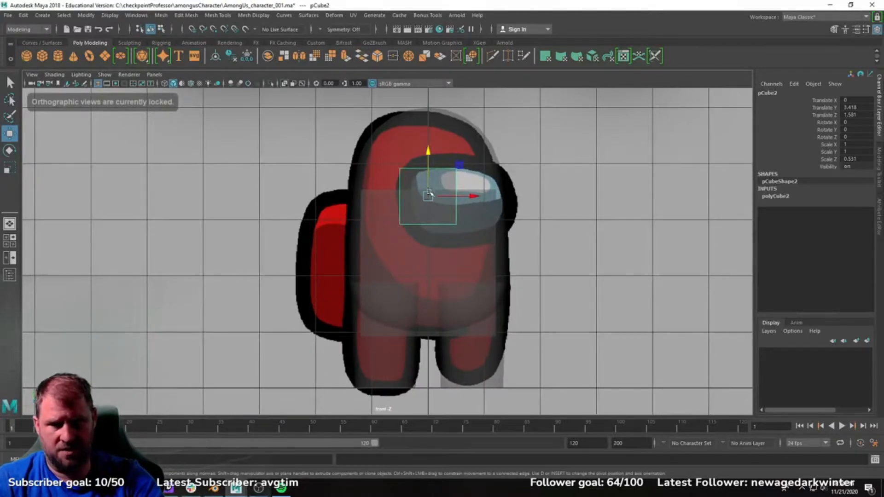
key(space)
key(space)
alt+drag(550, 197, 646, 234)
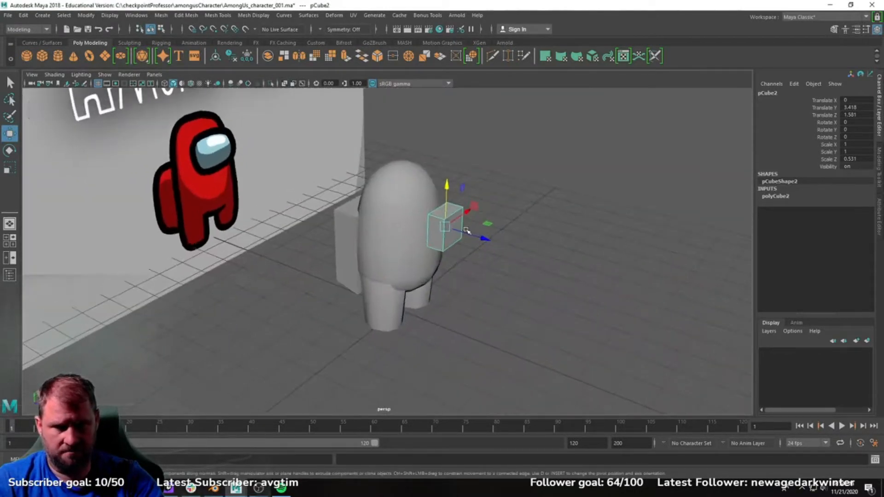
Widen the visor cube to an X scale of about 1.78 and move it back against the body to about 0.96 in Z.
key(r)
drag(468, 233, 362, 262)
drag(430, 261, 465, 261)
alt+drag(359, 276, 470, 237)
key(w)
alt+drag(469, 237, 363, 212)
alt+right_drag(364, 213, 399, 276)
Add a vertical edge loop down the visor's centre and pull its side vertices back to wrap it around the body.
click(370, 167)
key(w)
alt+drag(389, 204, 400, 264)
right_drag(399, 265, 354, 264)
drag(318, 200, 353, 304)
shift+drag(474, 207, 428, 302)
alt+drag(369, 233, 433, 236)
drag(463, 281, 462, 280)
alt+drag(462, 280, 437, 198)
drag(491, 207, 500, 207)
drag(392, 132, 488, 168)
drag(493, 155, 506, 247)
right_click(437, 191)
right_drag(437, 191, 481, 177)
click(580, 245)
Scale the visor's centre vertices slightly taller so its upper and lower edges bow outward.
alt+drag(580, 245, 396, 154)
right_drag(396, 154, 362, 144)
key(r)
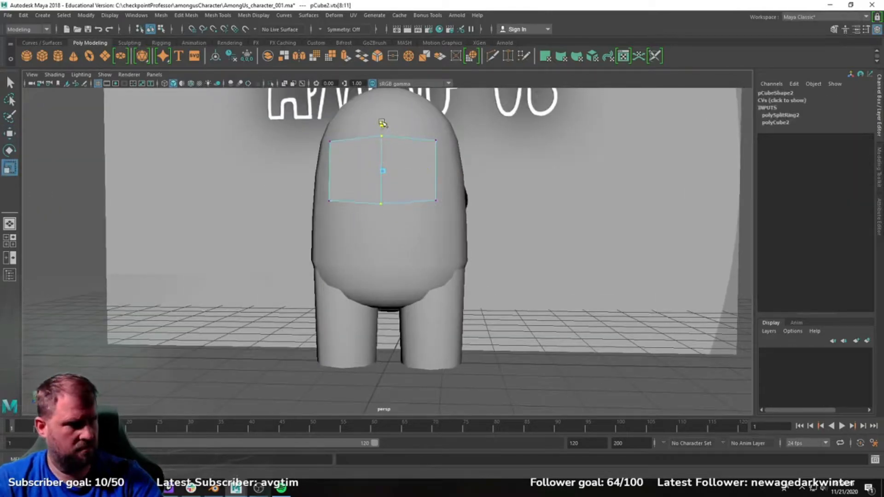
drag(382, 124, 382, 121)
key(w)
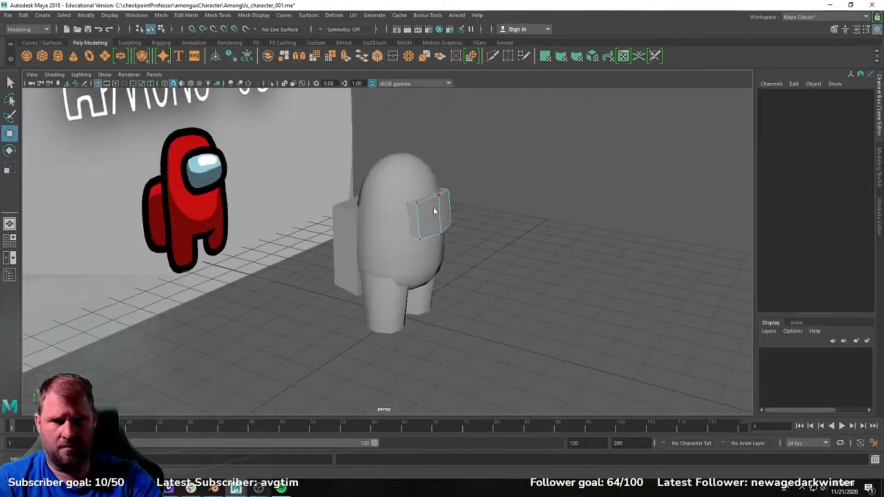
right_drag(434, 211, 470, 195)
click(526, 228)
Insert a horizontal edge loop across the visor and a vertical loop on each side of its centre.
alt+drag(526, 228, 445, 258)
click(368, 217)
scroll(357, 222, up, 4)
scroll(442, 251, up, 2)
right_drag(434, 222, 378, 198)
key(ctrl+z)
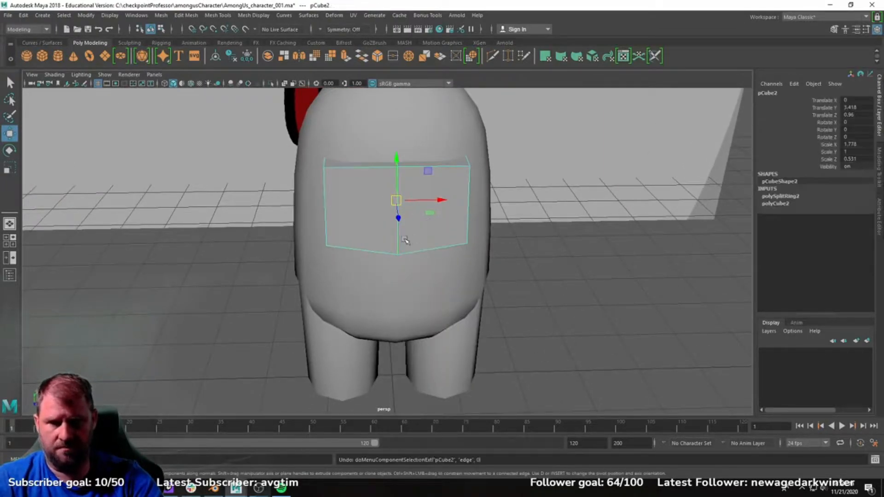
right_drag(400, 234, 399, 198)
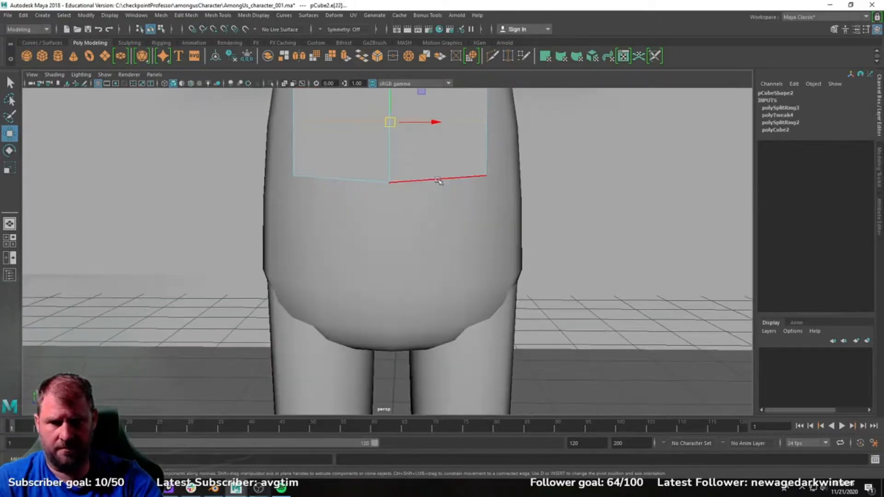
alt+drag(403, 239, 403, 198)
right_drag(404, 198, 401, 170)
double_click(388, 163)
alt+drag(389, 169, 418, 239)
Move the two side vertical edge loops of the visor forward to round its front.
drag(538, 258, 540, 259)
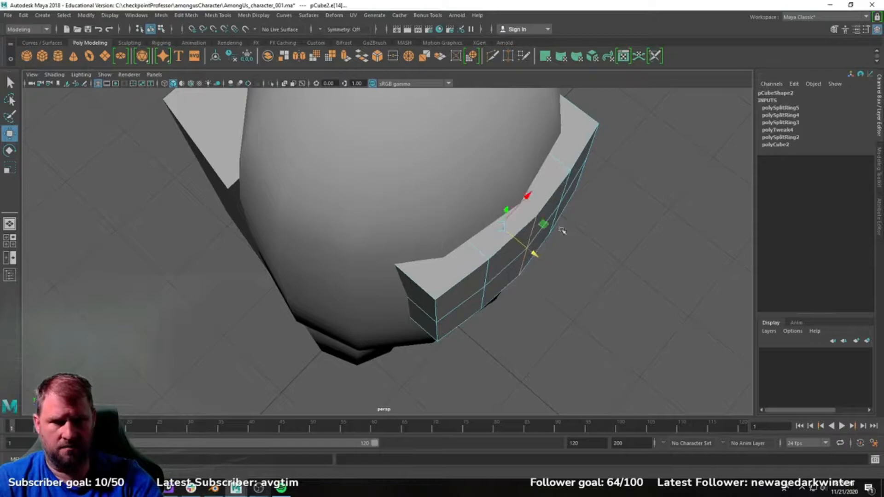
click(563, 190)
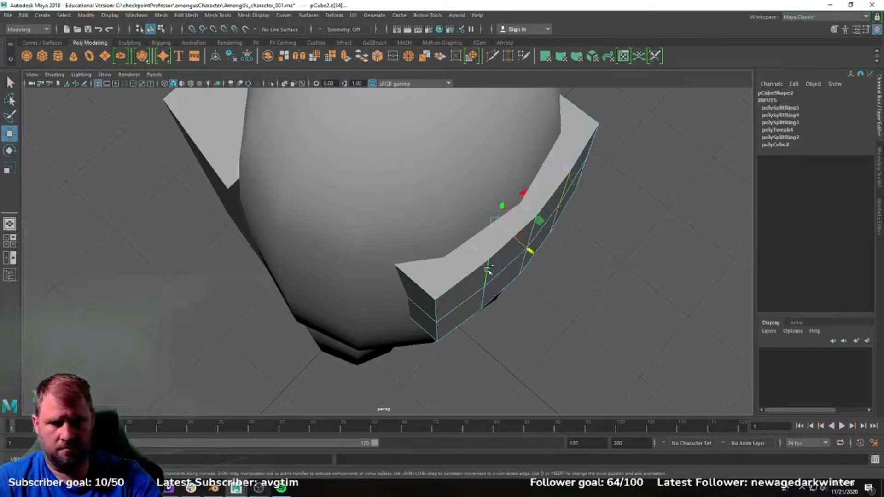
drag(533, 257, 466, 233)
right_drag(466, 234, 568, 195)
alt+drag(567, 196, 584, 211)
click(584, 212)
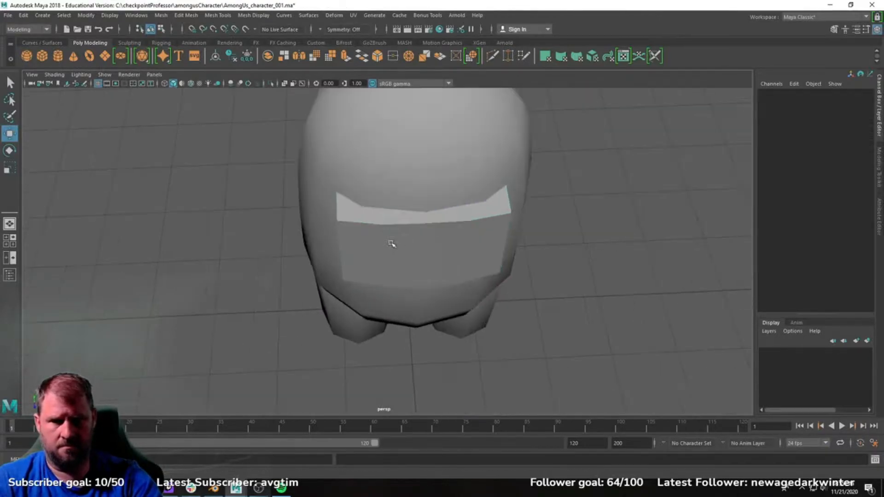
Insert another edge loop around the visor to support its front edge.
click(390, 244)
alt+drag(390, 245, 431, 263)
shift+right_drag(440, 232, 391, 248)
drag(442, 268, 449, 268)
key(w)
alt+drag(449, 268, 406, 133)
Isolate the visor and delete the faces on its back side.
right_drag(406, 134, 444, 120)
alt+drag(444, 120, 418, 167)
key(ctrl+1)
right_drag(419, 167, 419, 193)
click(434, 217)
click(365, 180)
click(375, 222)
key(Delete)
key(ctrl+z)
alt+drag(351, 223, 427, 203)
shift+click(329, 181)
mouse_move(328, 182)
alt+mouse_down()
mouse_move(343, 207)
mouse_move(331, 181)
alt+mouse_up()
key(Delete)
right_drag(331, 182, 358, 154)
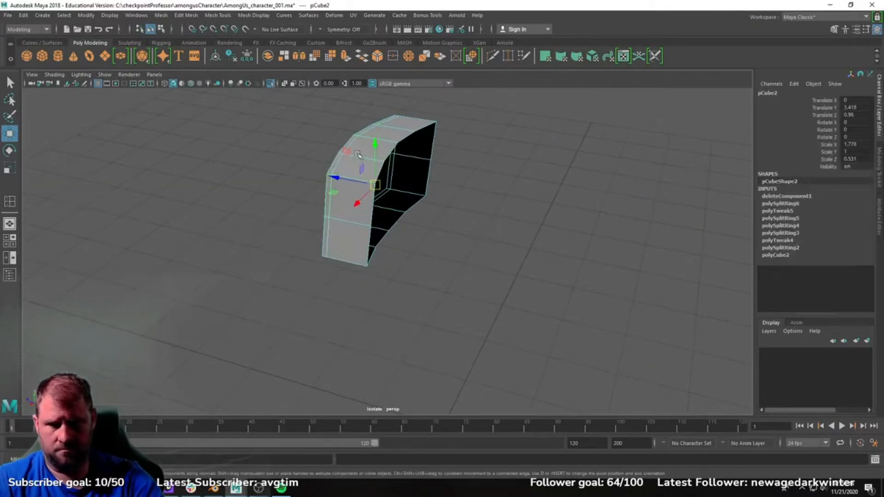
Delete the visor object, leave isolation and inspect the remaining body and backpack.
key(Delete)
alt+drag(358, 154, 514, 273)
key(ctrl+1)
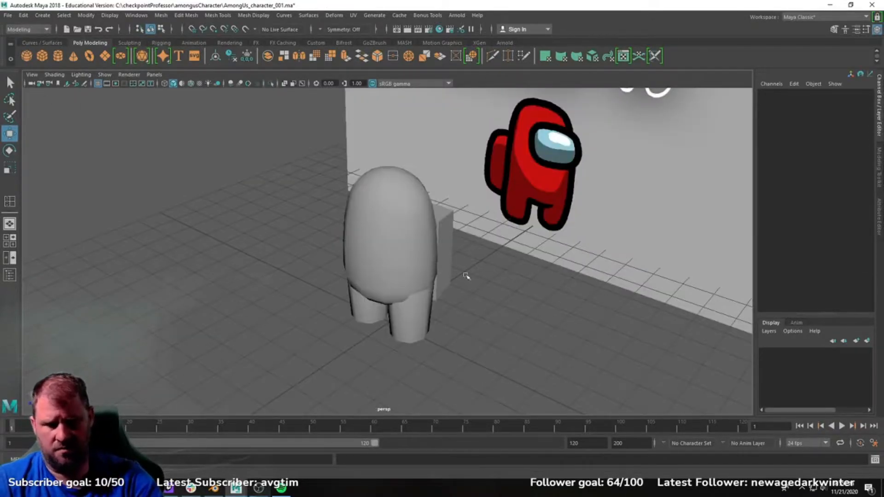
click(374, 235)
scroll(349, 223, up, 1)
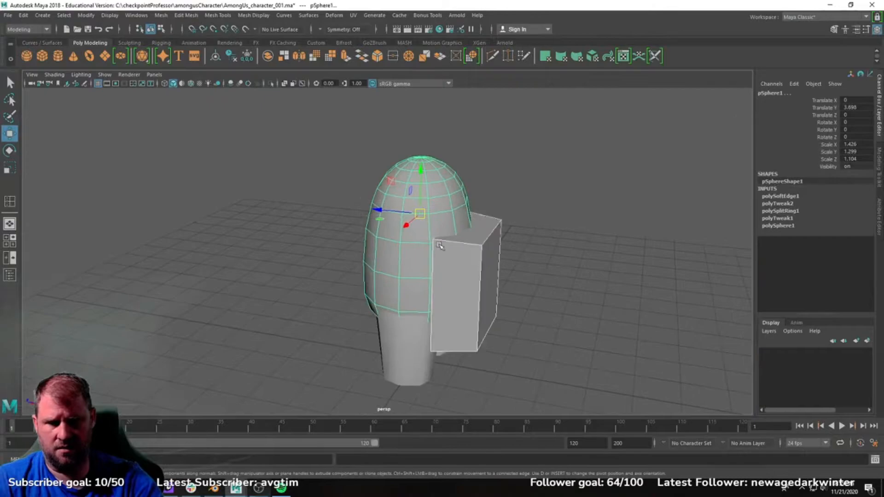
alt+drag(391, 233, 343, 227)
click(559, 173)
scroll(443, 218, up, 5)
alt+drag(442, 218, 598, 236)
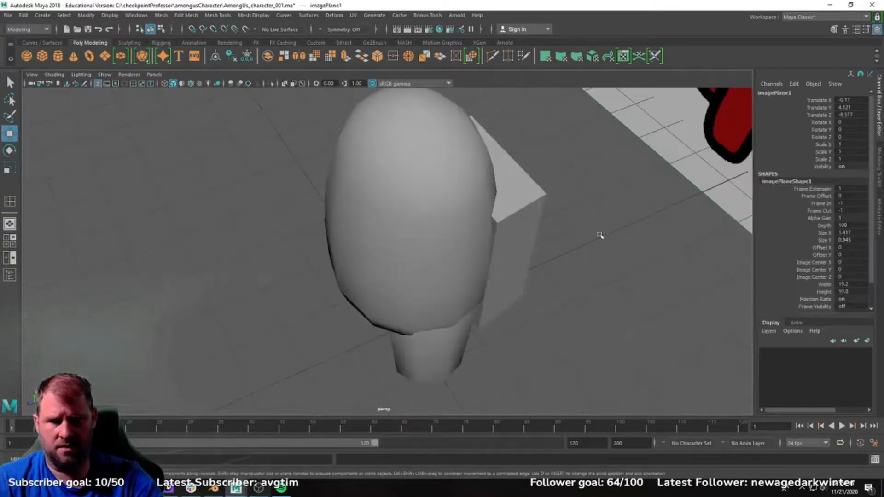
Try to recover the deleted visor by undoing the recent changes, and check for it in the Outliner.
key(ctrl+z)
key(ctrl+z)
key(ctrl+z)
key(ctrl+z)
key(ctrl+z)
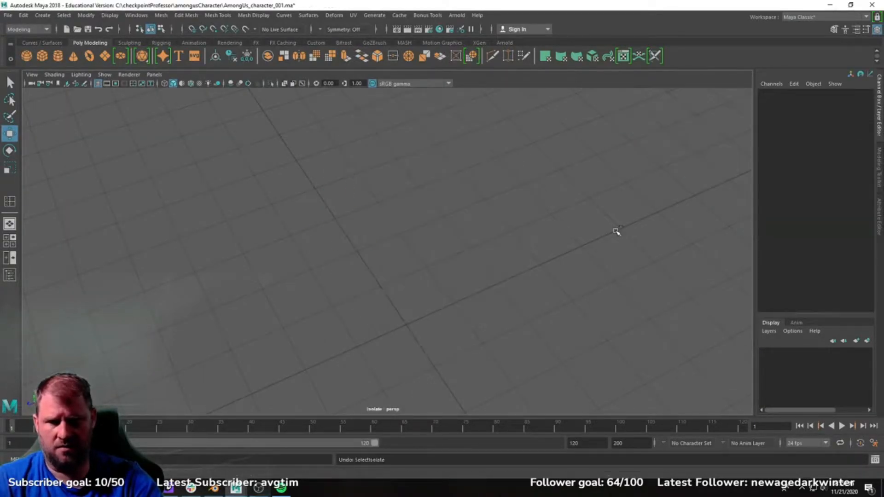
key(ctrl+z)
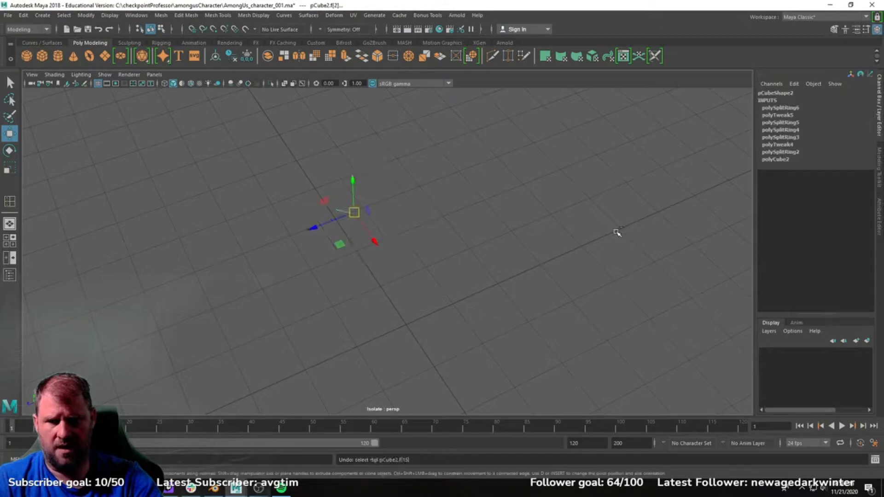
alt+drag(603, 242, 529, 223)
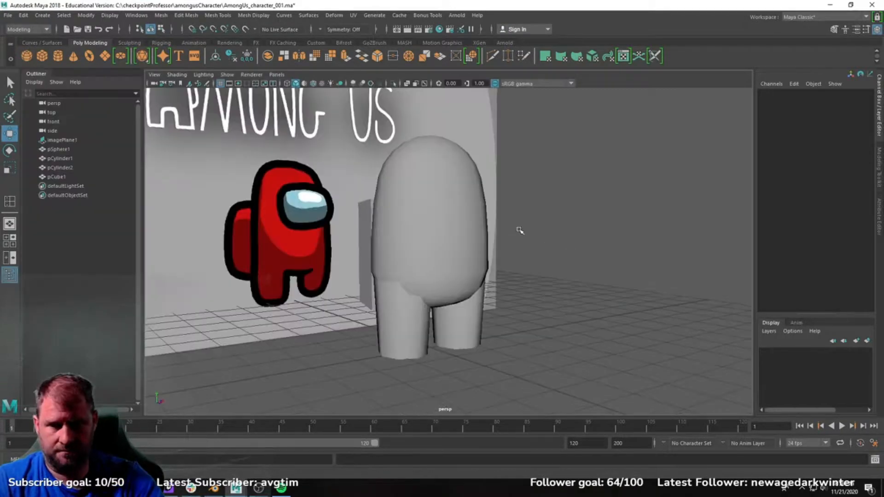
alt+drag(519, 231, 537, 232)
alt+drag(237, 266, 395, 258)
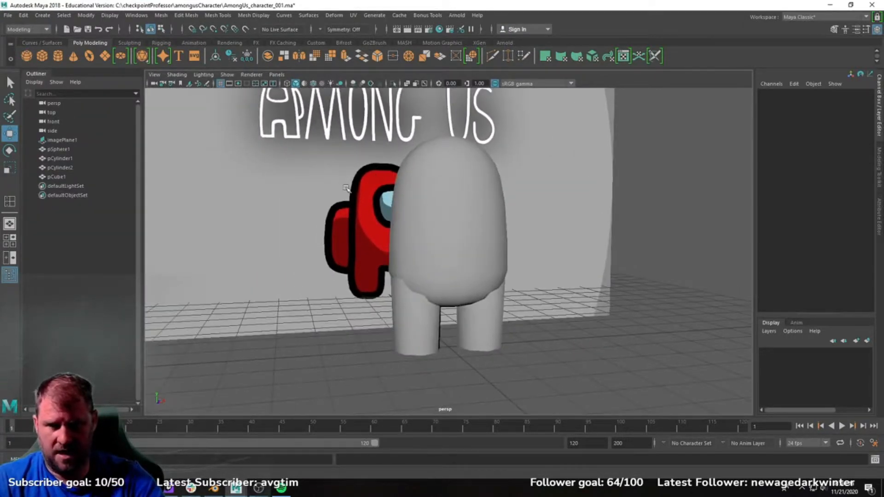
Group the body sphere, both leg cylinders and the backpack cube together.
alt+drag(443, 309, 474, 326)
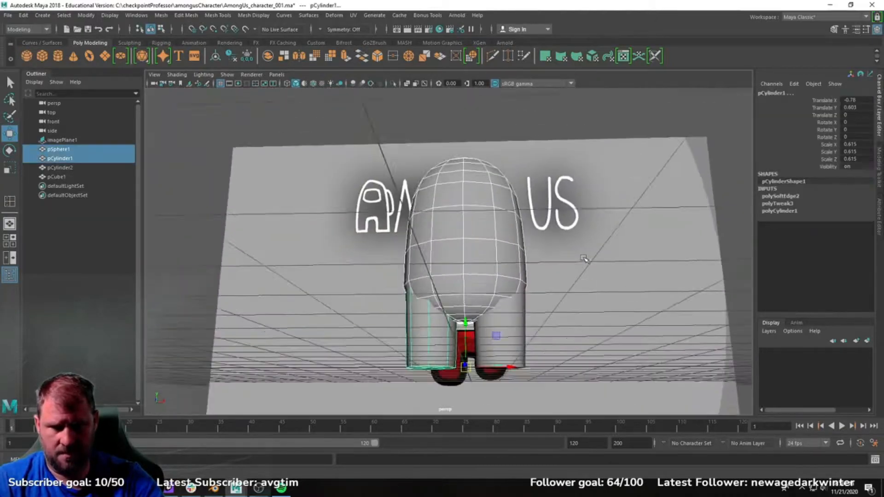
alt+drag(583, 259, 498, 227)
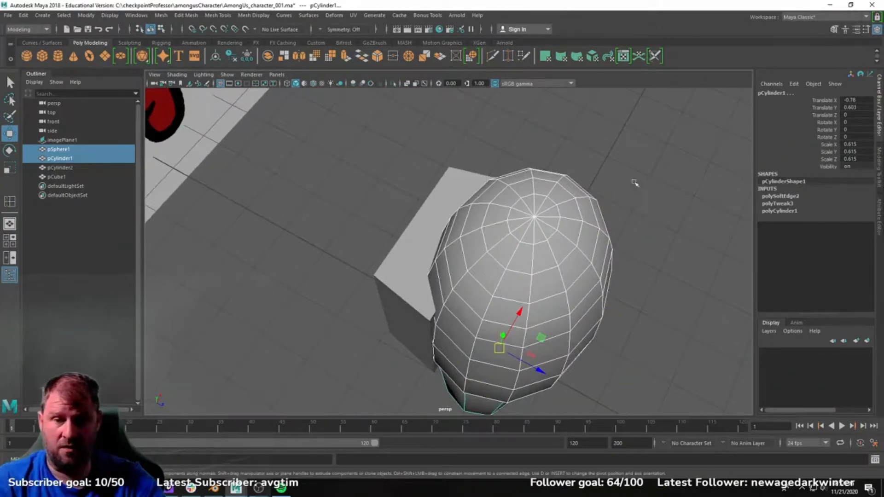
alt+drag(546, 248, 514, 200)
click(532, 320)
alt+drag(532, 319, 584, 329)
drag(584, 329, 420, 186)
alt+drag(548, 245, 558, 263)
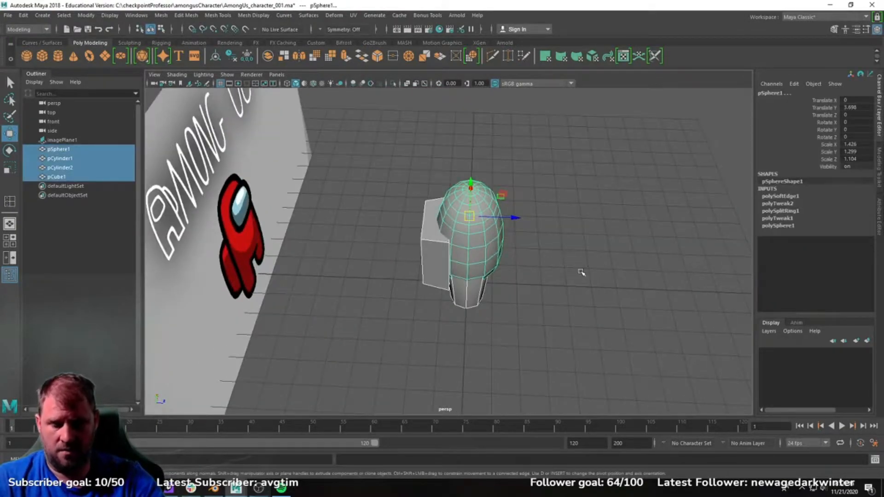
key(ctrl+g)
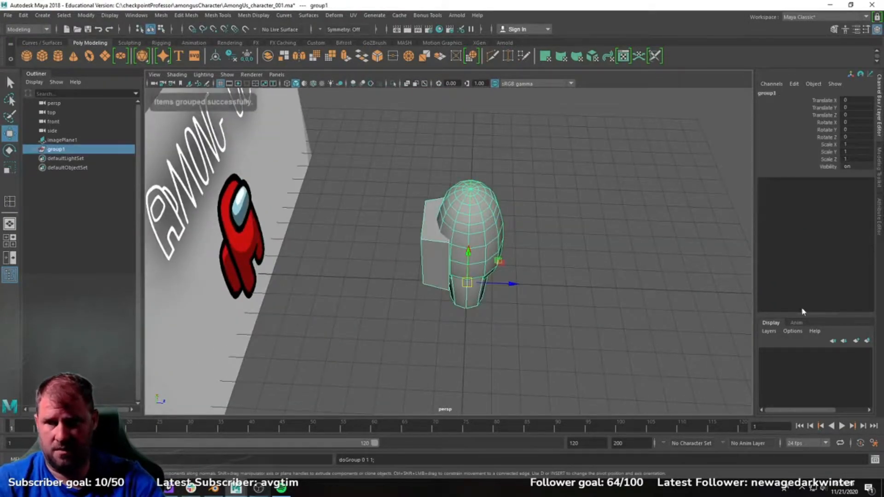
Rename the group GRP_firstAttempt and hide it using a new display layer.
double_click(52, 150)
text(GRP_)
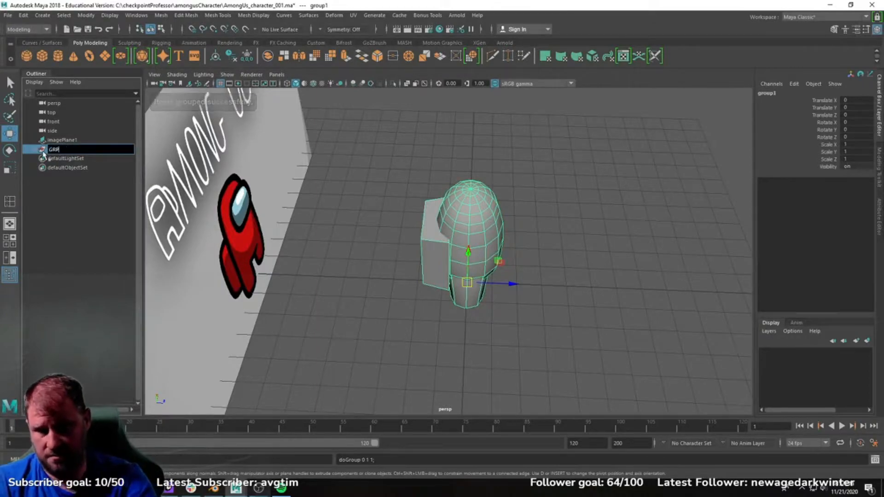
click(763, 353)
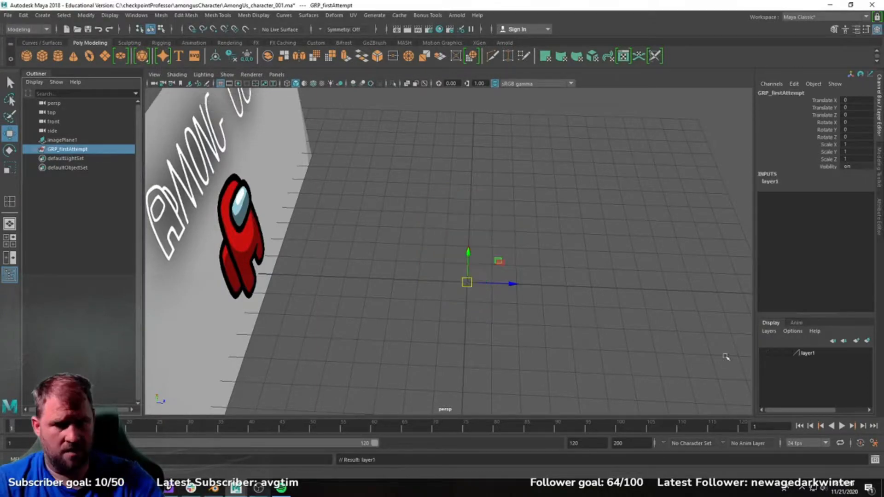
Create a polygon cube at the origin and raise it to about 1.38 on Y.
click(543, 206)
alt+drag(537, 201, 486, 240)
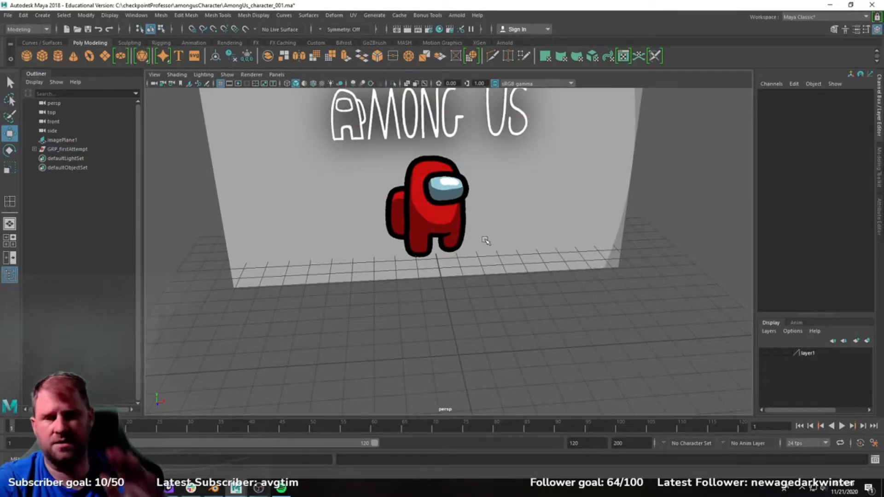
click(42, 56)
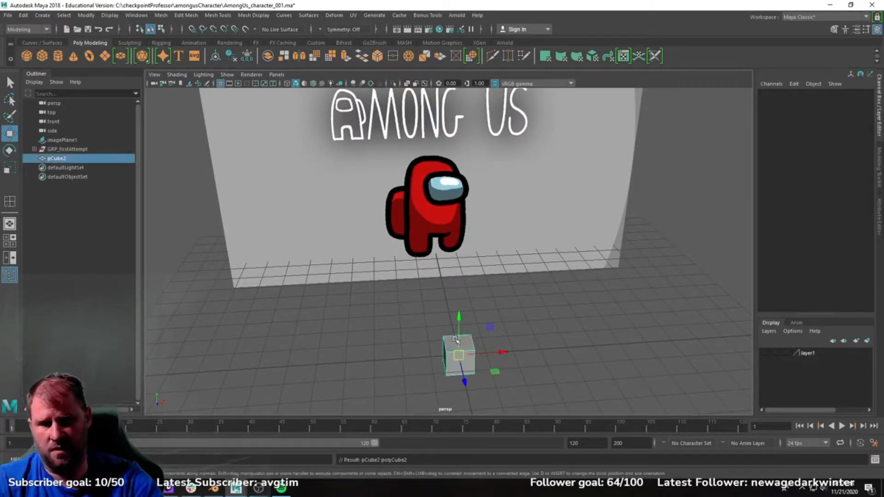
drag(458, 317, 473, 302)
In the front view, scale the cube uniformly to about 2.51 and raise it to about 2.28 on Y over the crewmate's body.
key(space)
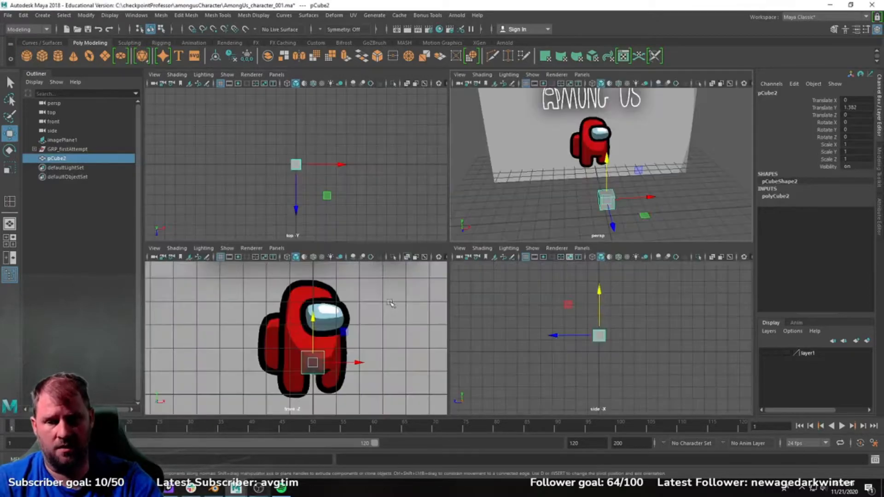
key(space)
scroll(446, 306, up, 3)
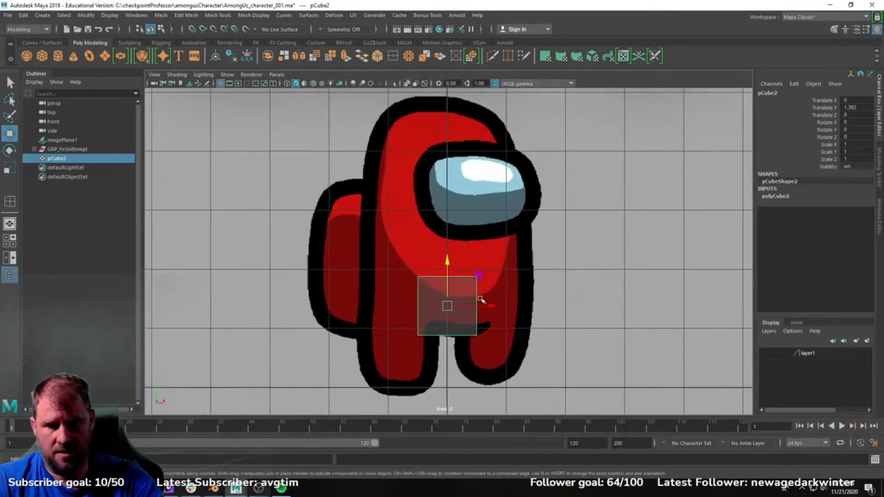
key(e)
key(r)
drag(446, 306, 525, 310)
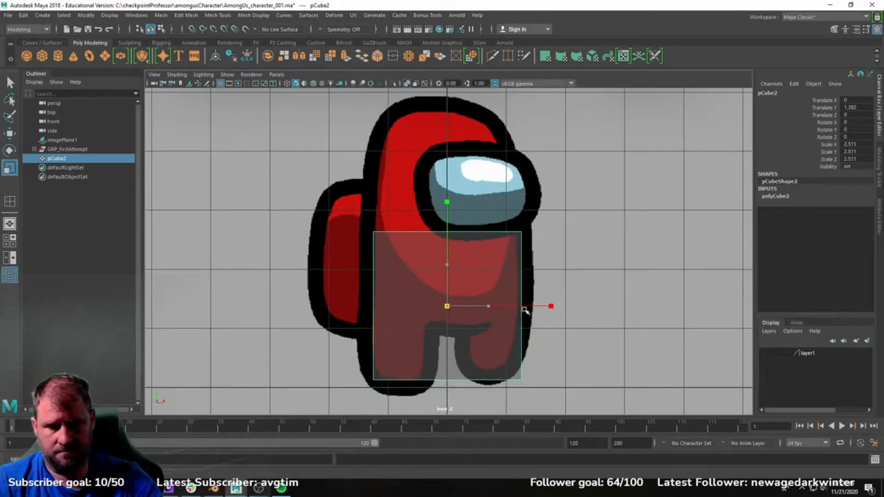
key(w)
drag(449, 260, 460, 208)
alt+middle_drag(453, 202, 441, 265)
Raise the cube's top vertices to the top of the crewmate's head and scale them inward to taper the shape.
right_drag(385, 245, 346, 232)
drag(335, 218, 549, 248)
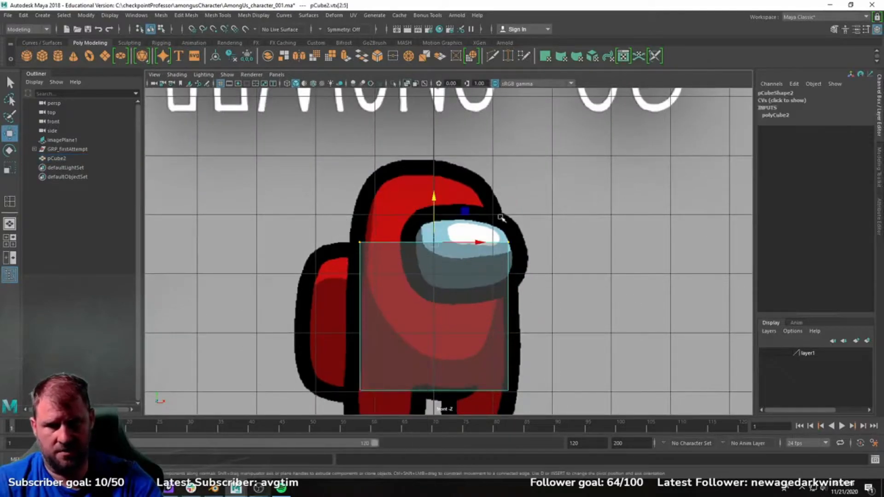
drag(434, 198, 456, 116)
key(r)
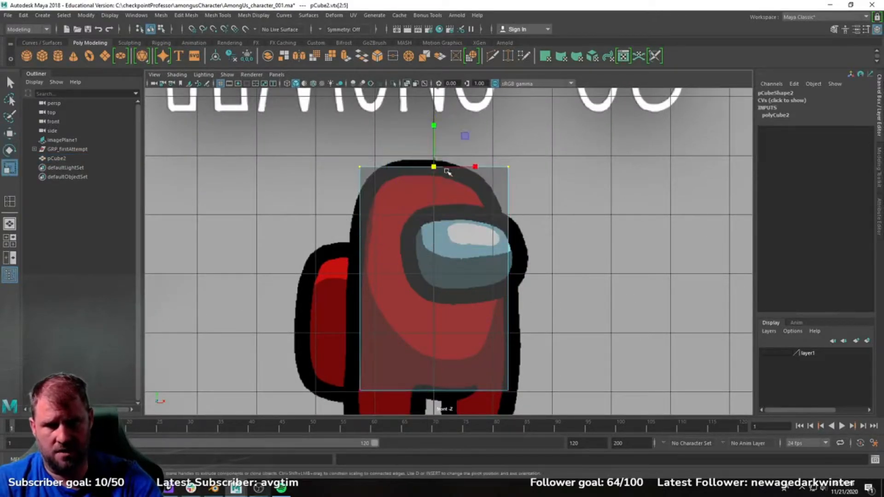
drag(438, 168, 407, 168)
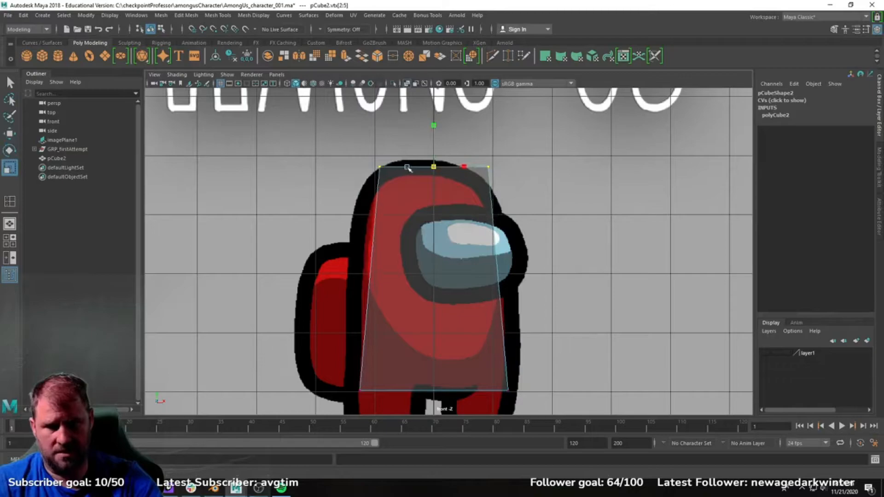
Scale the cube's bottom vertices slightly outward to match the reference body's lower width.
drag(274, 348, 627, 445)
alt+middle_drag(462, 358, 472, 273)
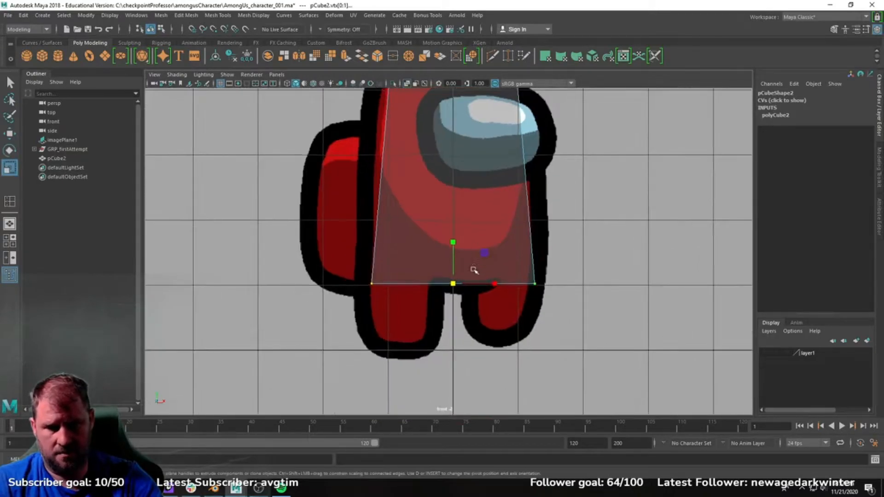
drag(454, 285, 469, 283)
In the perspective view, narrow the depth of the body's top and bottom vertices and return to object mode.
key(space)
key(space)
alt+drag(645, 208, 459, 164)
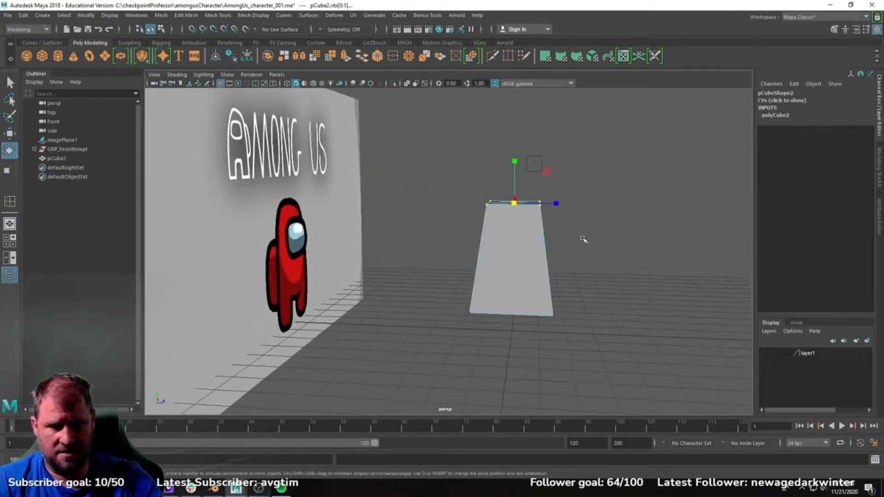
drag(556, 204, 343, 269)
drag(579, 332, 442, 284)
alt+drag(442, 283, 548, 305)
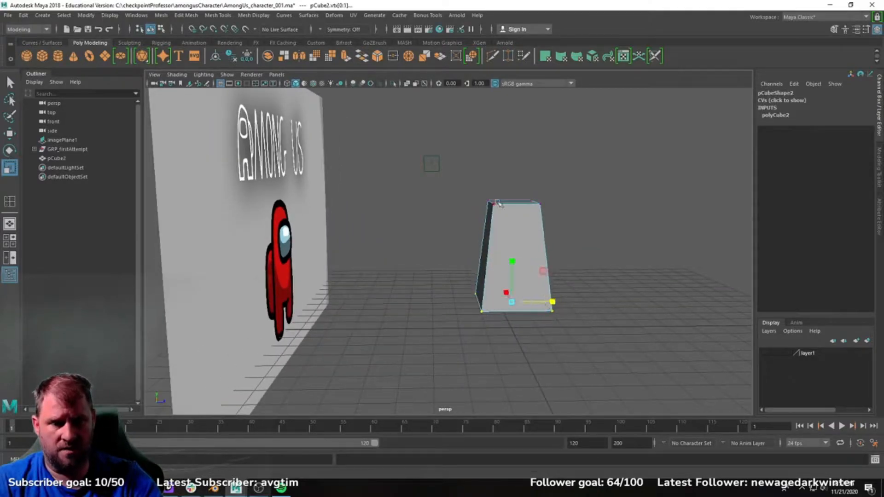
drag(532, 227, 443, 240)
key(w)
right_drag(420, 225, 465, 210)
click(217, 195)
alt+drag(216, 195, 354, 258)
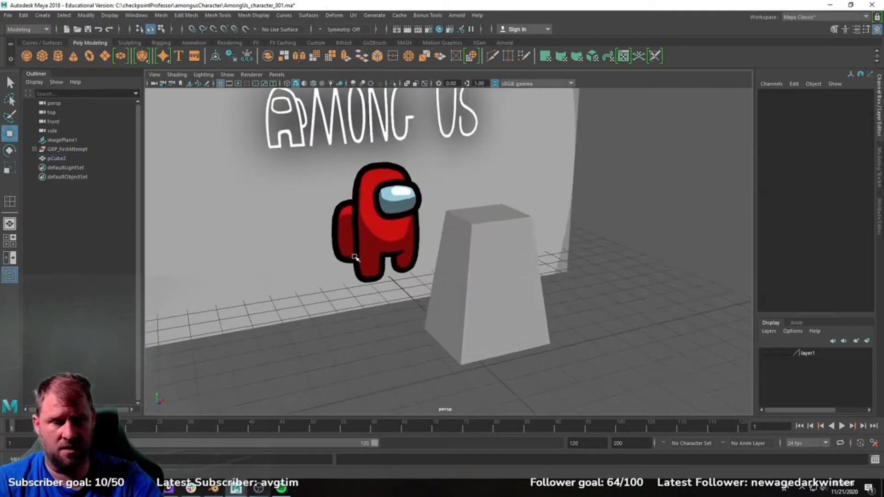
Insert a horizontal edge loop around the middle of the tapered body.
alt+drag(463, 286, 514, 270)
right_click(516, 223)
right_drag(520, 224, 514, 197)
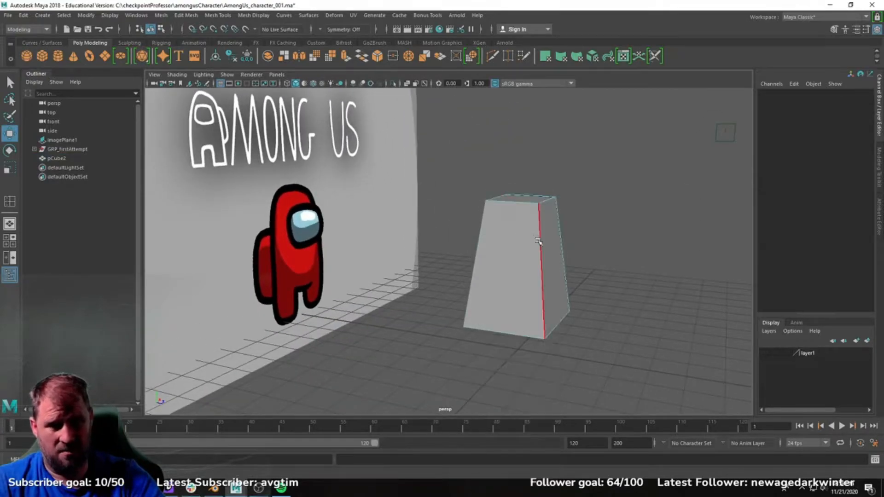
click(541, 244)
mouse_move(523, 260)
shift+right_down()
mouse_move(557, 261)
mouse_move(480, 258)
mouse_move(536, 257)
shift+right_up()
alt+drag(568, 250, 465, 258)
Check the body in wireframe with smooth preview, then restore the unsmoothed shaded display.
mouse_move(426, 223)
right_down()
mouse_move(439, 217)
mouse_move(426, 207)
right_up()
click(422, 228)
key(4)
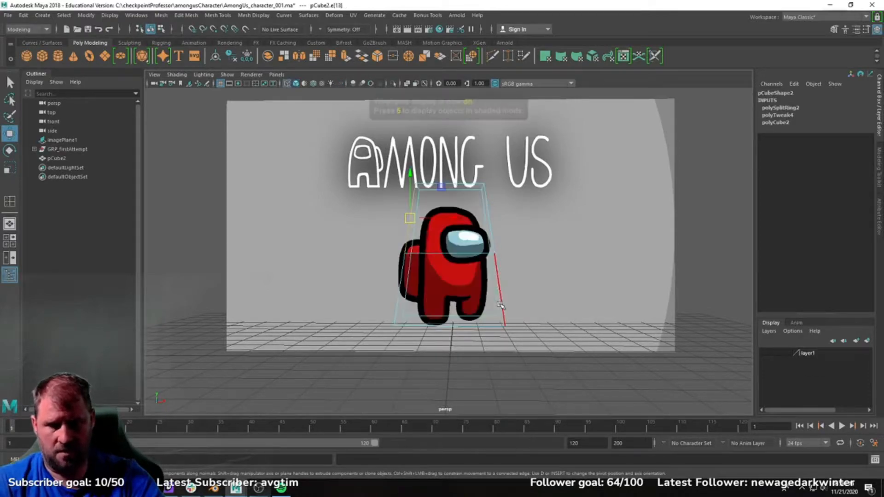
key(3)
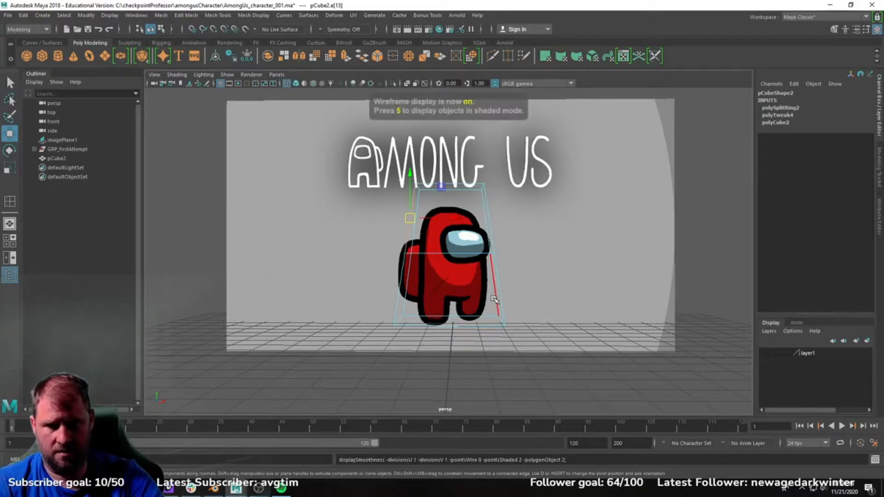
right_drag(444, 248, 488, 221)
key(1)
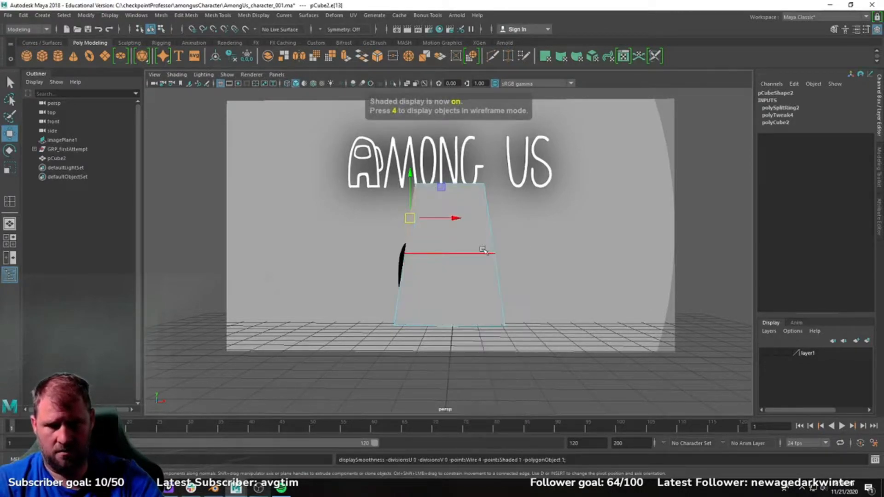
Select the body in object mode, turn on smooth preview and orbit around it to examine the display.
alt+drag(468, 269, 464, 278)
right_drag(464, 277, 516, 211)
click(545, 339)
click(436, 269)
key(3)
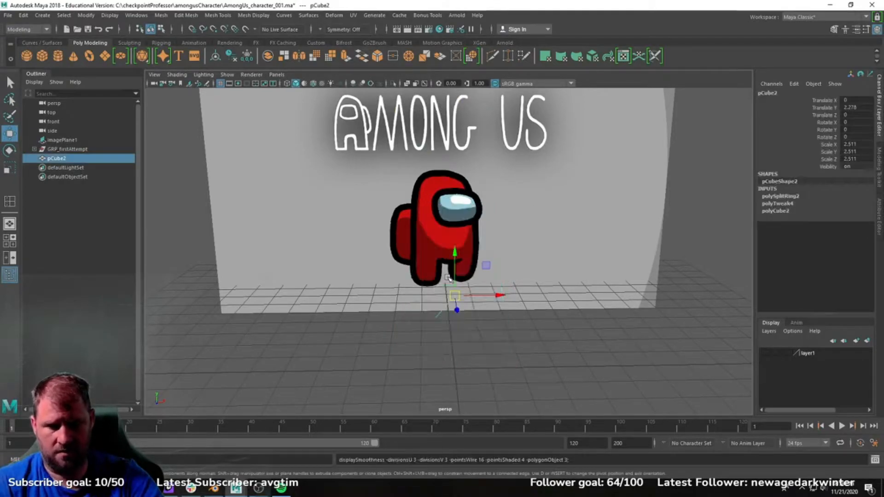
alt+drag(442, 313, 560, 321)
alt+drag(565, 285, 483, 290)
click(485, 283)
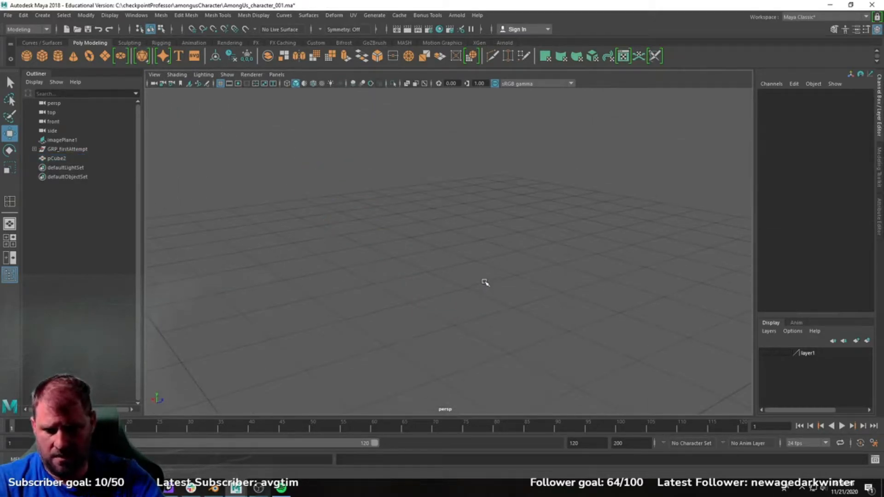
Compare the body's smooth preview in wireframe and textured shading, ending with the unsmoothed textured display.
click(376, 239)
key(4)
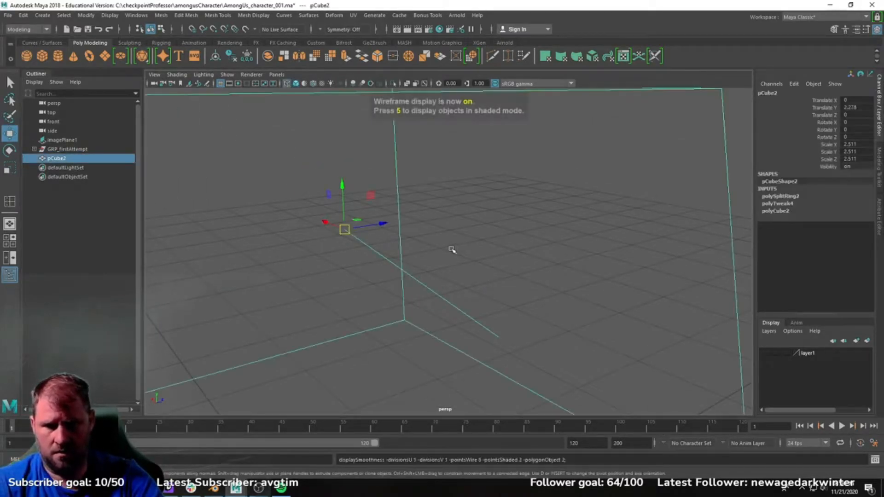
click(416, 261)
key(4)
alt+drag(452, 250, 400, 280)
click(409, 272)
key(3)
key(6)
key(1)
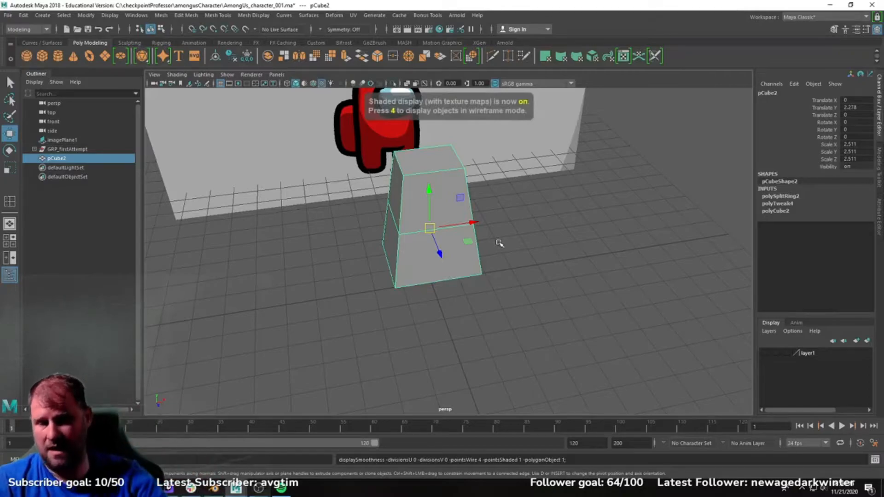
Inspect the tapered body from several angles and toggle its smooth preview on and off.
alt+drag(497, 245, 482, 167)
alt+middle_drag(477, 223, 481, 243)
alt+right_drag(481, 243, 519, 253)
alt+drag(519, 253, 570, 243)
click(567, 235)
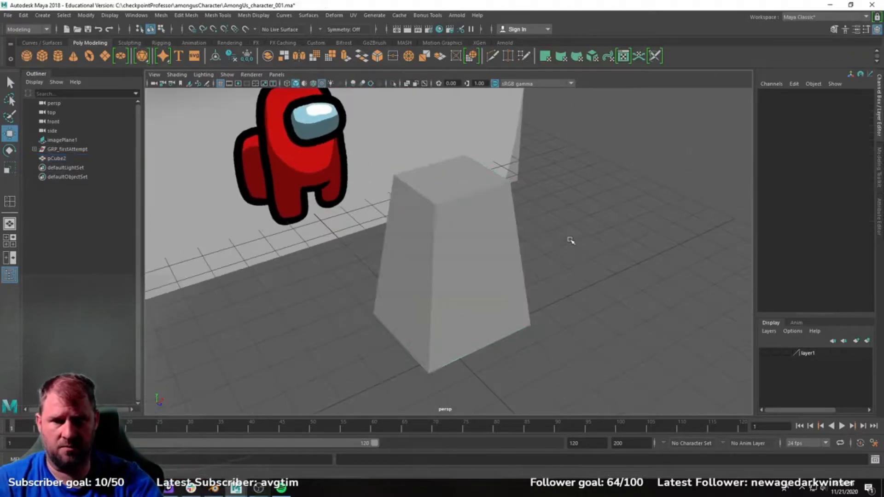
click(486, 271)
alt+drag(538, 267, 510, 286)
click(589, 317)
click(462, 285)
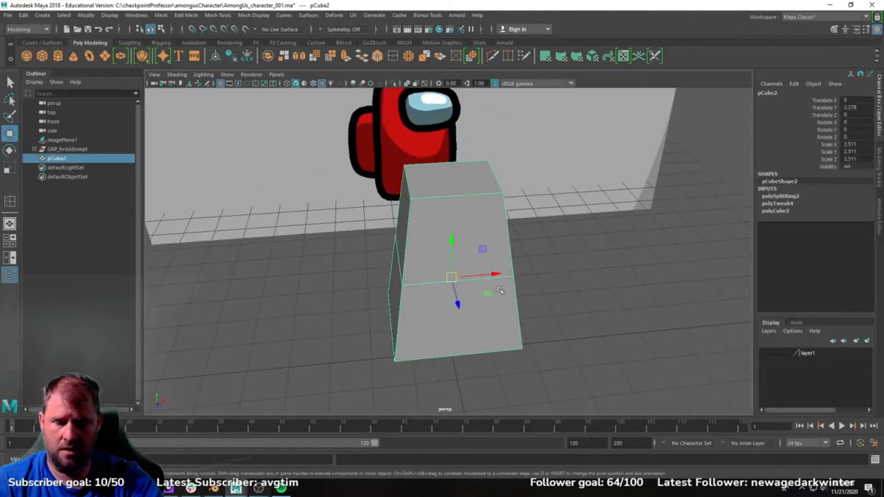
key(3)
key(1)
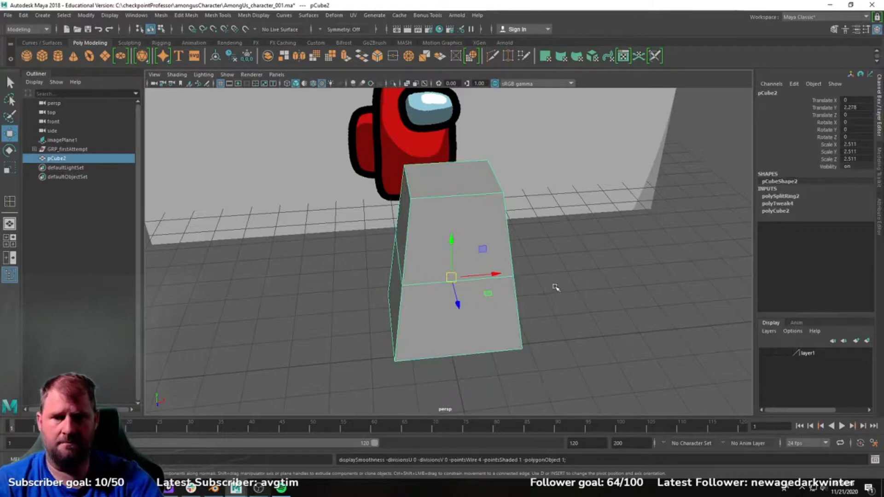
Preview the body as cage plus smooth mesh, then return it to unsmoothed display and examine it.
key(2)
alt+drag(447, 273, 478, 250)
alt+right_drag(478, 251, 509, 327)
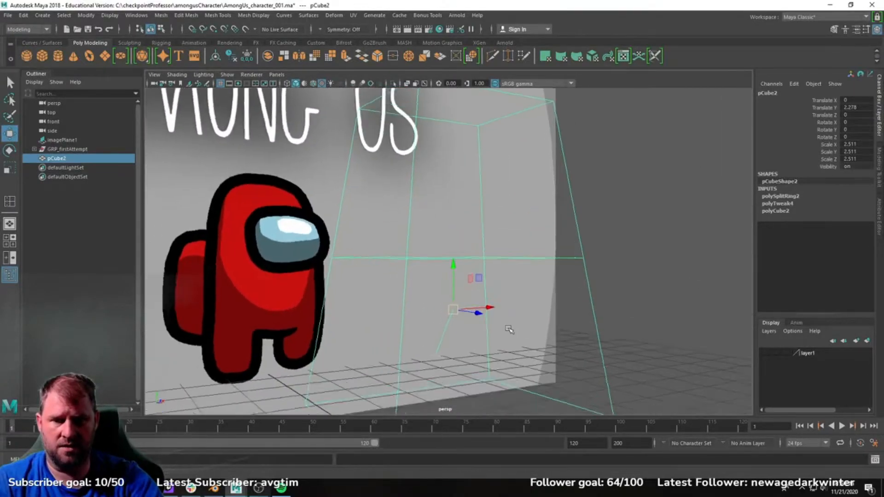
alt+drag(509, 327, 471, 339)
key(1)
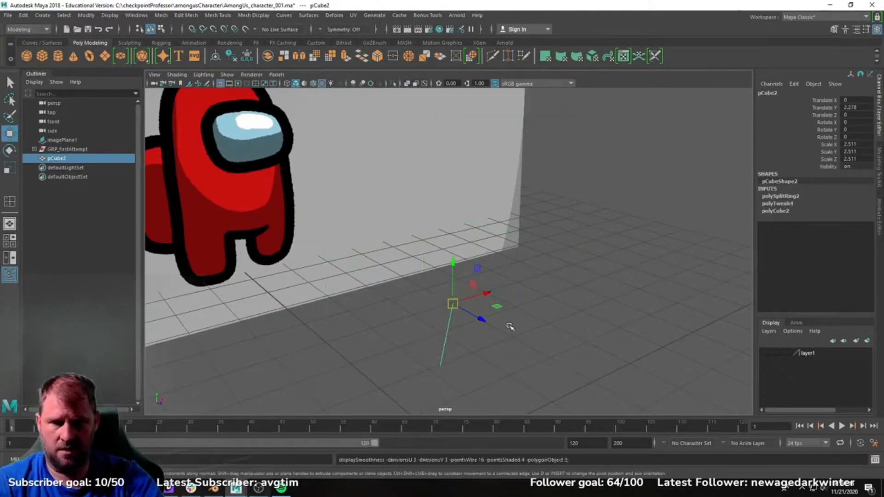
click(626, 276)
click(498, 246)
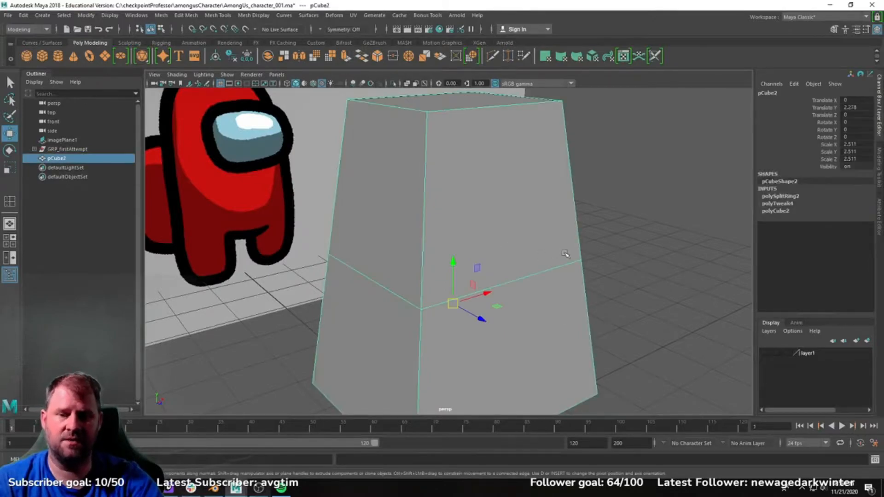
alt+drag(566, 255, 527, 261)
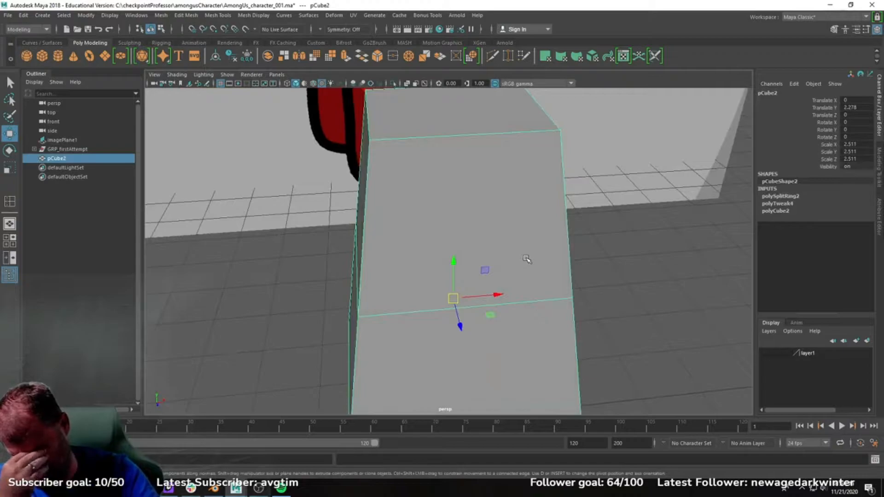
Cycle the body through full smooth, original, and cage-plus-smooth previews, ending on the original mesh.
key(3)
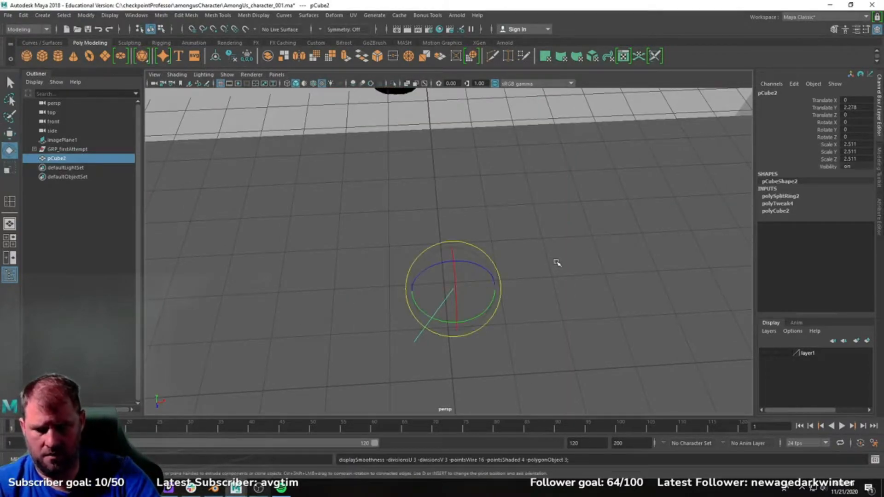
key(1)
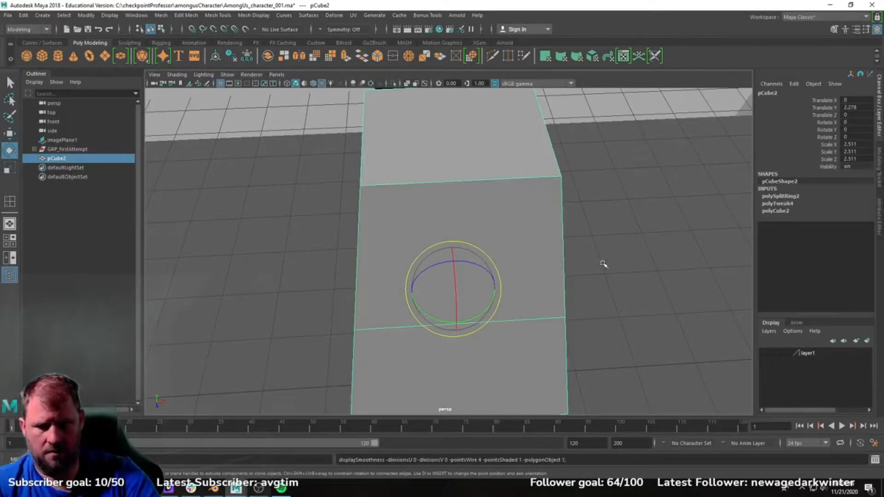
key(2)
alt+drag(502, 267, 520, 258)
right_drag(558, 250, 608, 209)
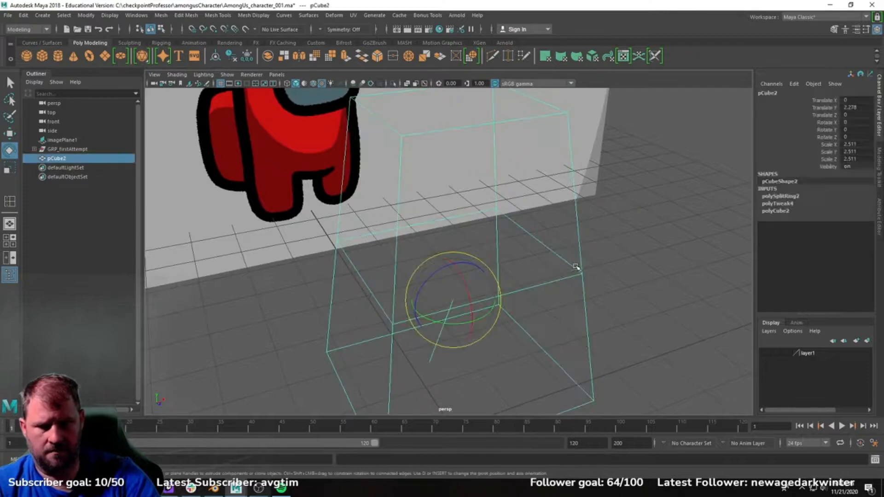
key(1)
alt+drag(602, 272, 529, 264)
Apply the Smooth operation to the body mesh and examine the rounded form from the side.
click(161, 16)
click(204, 101)
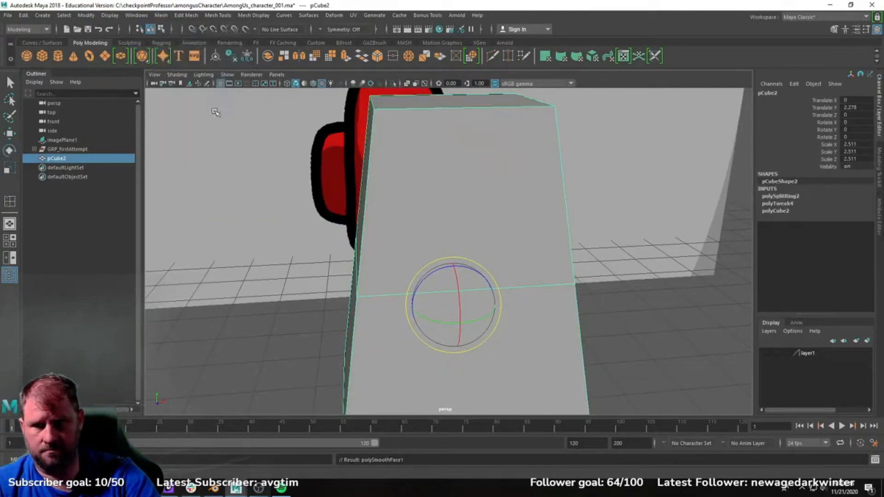
scroll(586, 316, down, 5)
alt+drag(471, 260, 527, 284)
alt+drag(661, 263, 466, 202)
key(w)
scroll(416, 196, up, 2)
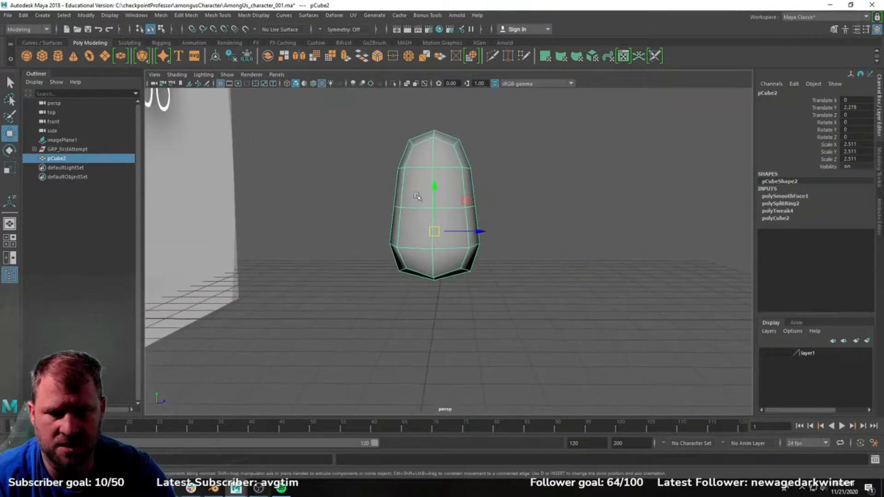
key(F9)
drag(380, 188, 478, 207)
key(r)
key(w)
alt+drag(635, 213, 489, 202)
click(578, 227)
click(496, 221)
right_drag(473, 232, 475, 325)
click(521, 283)
alt+drag(476, 325, 509, 319)
click(509, 317)
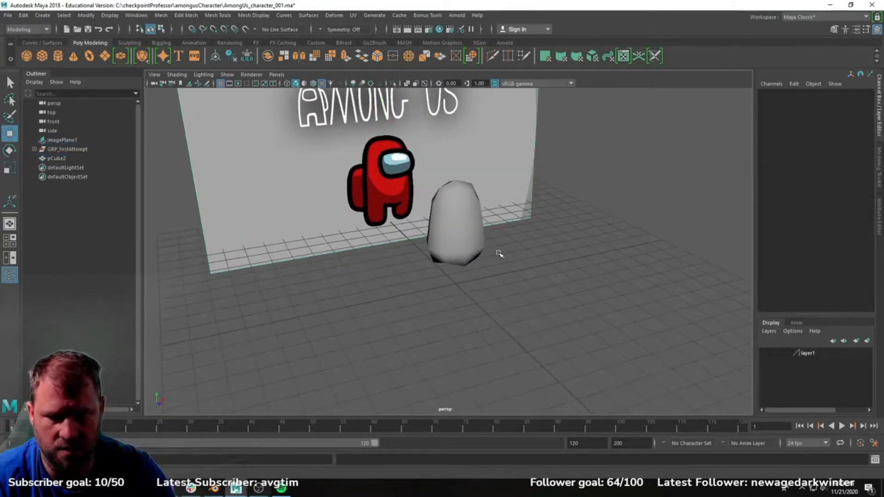
Create a polygon cube for a leg and raise it onto the ground plane at about X -0.684, Y 0.511.
alt+middle_drag(499, 252, 504, 261)
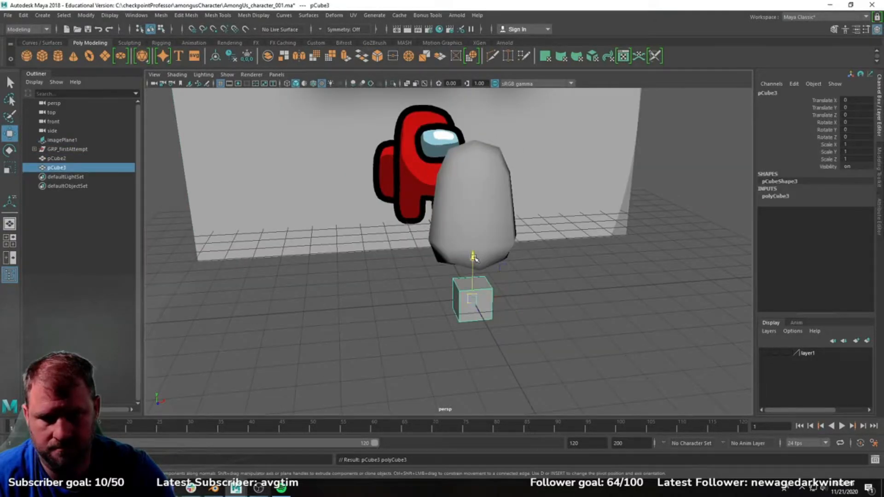
drag(473, 258, 474, 261)
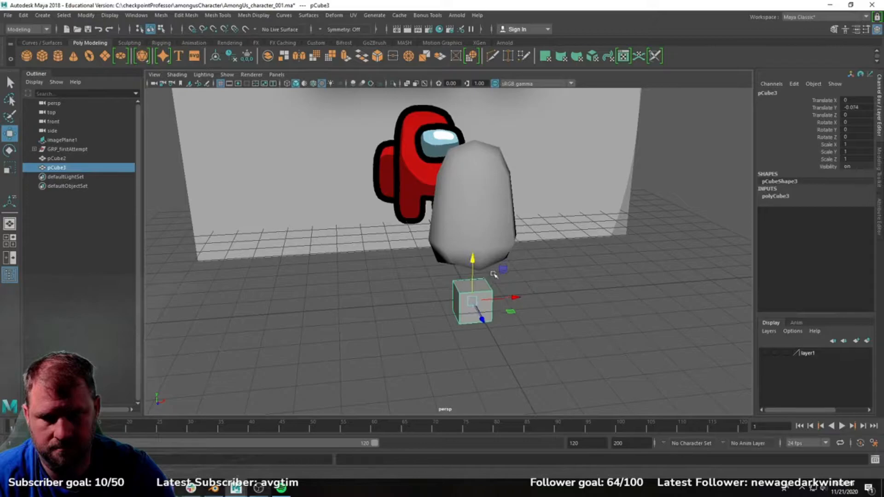
drag(513, 299, 455, 279)
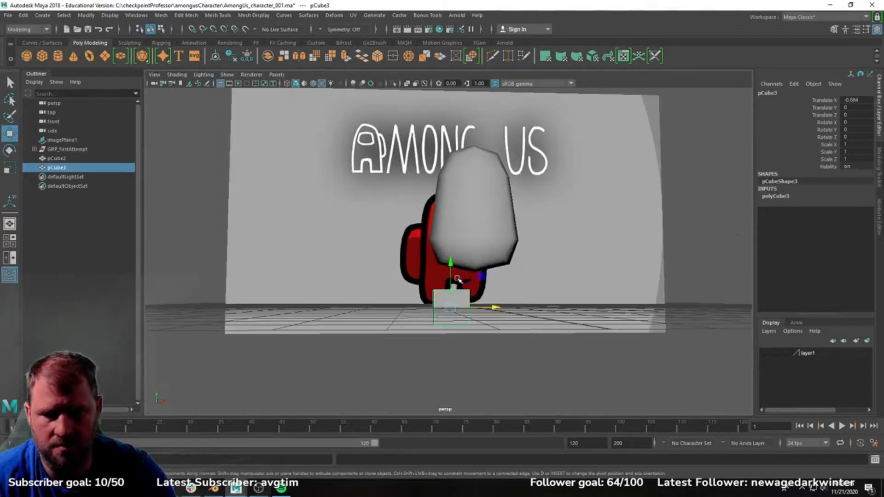
key(space)
key(space)
scroll(578, 311, up, 5)
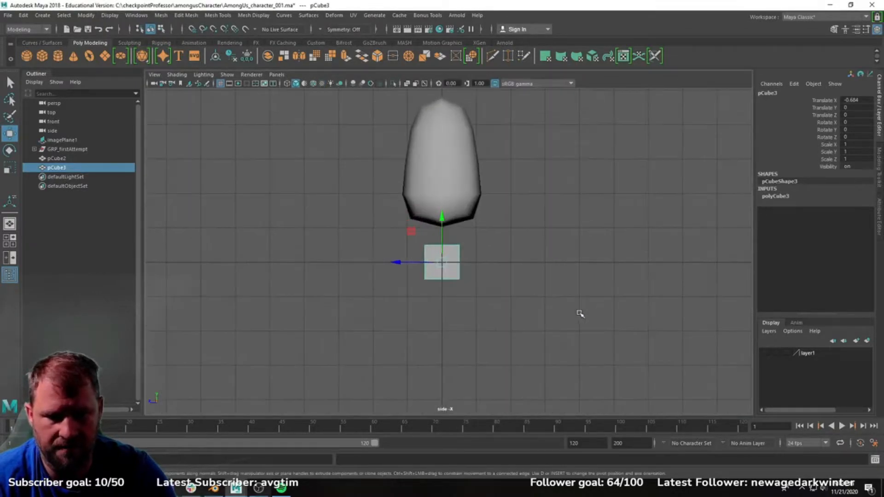
drag(406, 269, 387, 268)
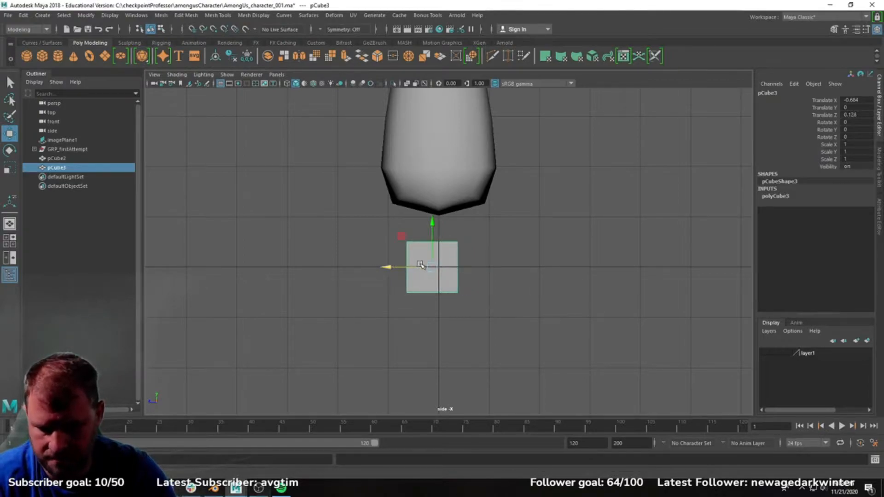
drag(438, 224, 438, 202)
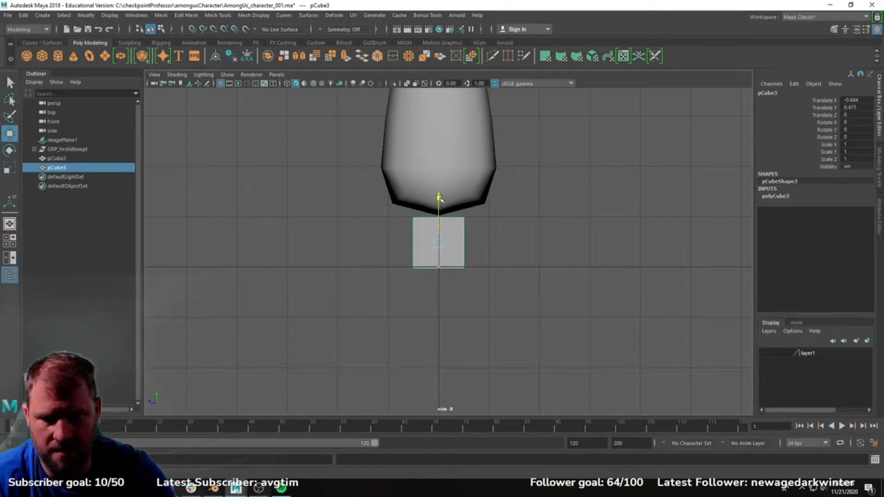
Nudge the leg cube sideways over the left leg of the front reference image.
key(space)
key(space)
key(space)
key(space)
key(space)
key(space)
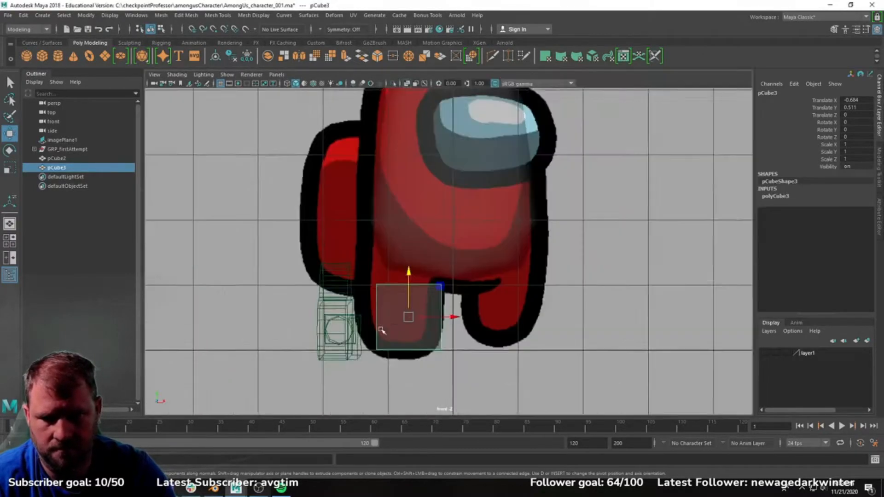
alt+middle_drag(383, 331, 411, 329)
drag(477, 317, 471, 318)
Widen the body's lower and middle vertex rows to fit the front reference outline.
scroll(469, 258, down, 5)
click(469, 237)
key(f)
right_drag(438, 223, 379, 229)
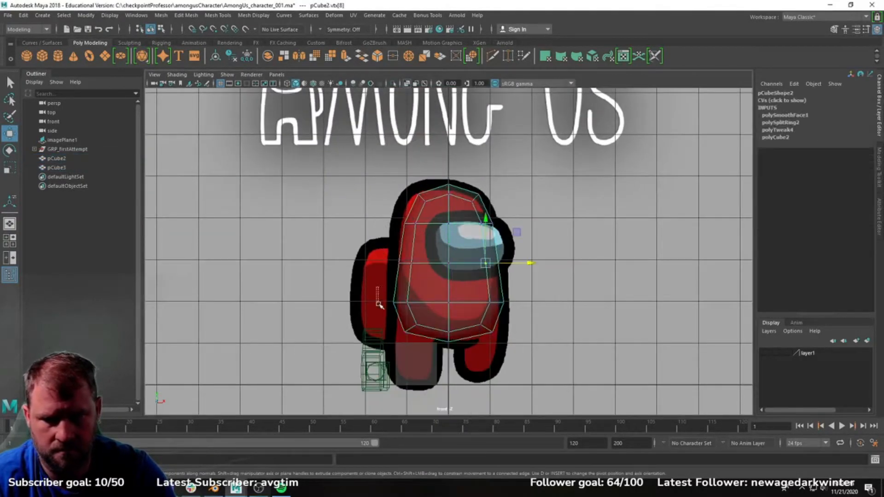
drag(376, 292, 525, 362)
key(r)
drag(450, 321, 454, 320)
drag(385, 249, 516, 275)
drag(449, 264, 456, 265)
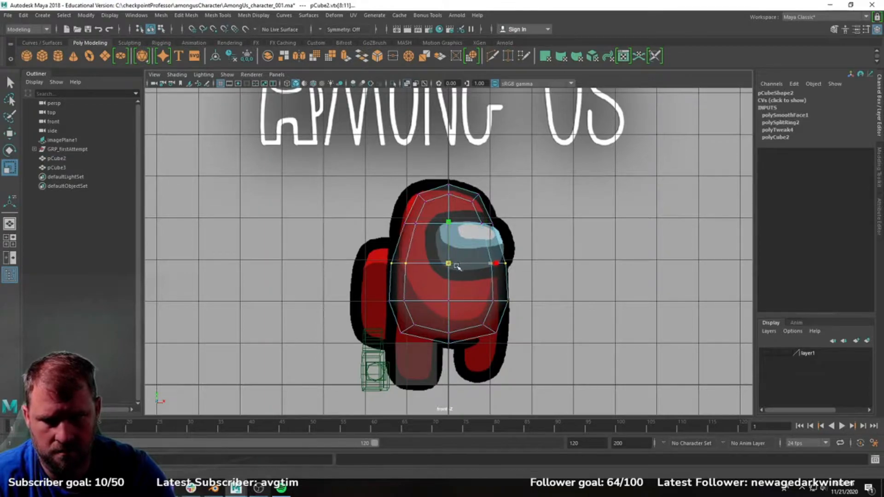
Scale the body's upper and topmost vertex rows to fit the reference's head outline.
drag(374, 210, 507, 241)
drag(449, 224, 454, 224)
drag(389, 172, 463, 194)
key(w)
key(r)
drag(448, 151, 449, 152)
key(e)
drag(378, 211, 493, 264)
key(r)
Widen the body's two uppermost vertex rows slightly in the perspective view.
key(space)
key(space)
alt+drag(630, 240, 697, 240)
drag(396, 124, 501, 166)
drag(484, 145, 485, 147)
drag(392, 161, 491, 185)
drag(484, 173, 488, 175)
Return the body to object mode and delete its construction history.
alt+drag(501, 186, 483, 219)
key(w)
scroll(486, 207, up, 1)
click(497, 213)
alt+drag(474, 184, 489, 174)
right_drag(485, 170, 501, 156)
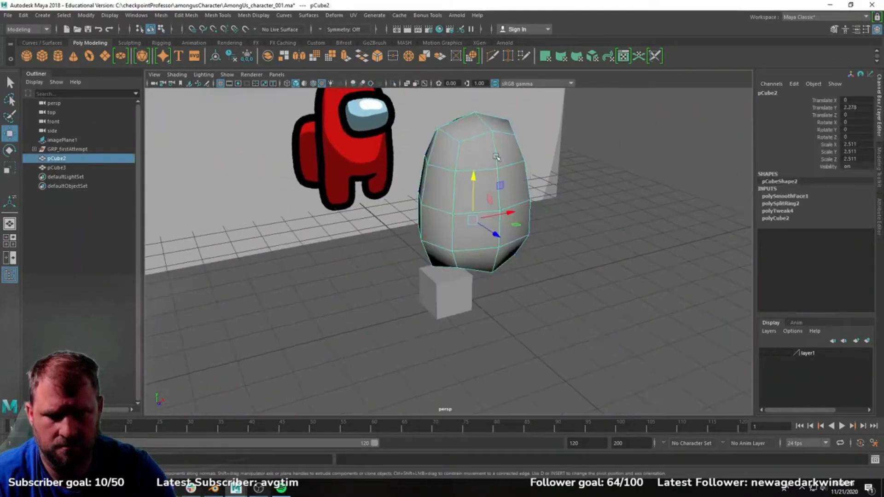
alt+drag(500, 157, 526, 161)
click(24, 16)
mouse_move(70, 124)
click(159, 124)
Select the leg cube's top vertices and try to raise them toward the body's underside.
alt+drag(680, 255, 702, 230)
click(442, 296)
alt+drag(470, 265, 437, 251)
scroll(429, 235, up, 3)
right_drag(424, 271, 382, 230)
drag(387, 239, 497, 278)
alt+drag(497, 278, 465, 267)
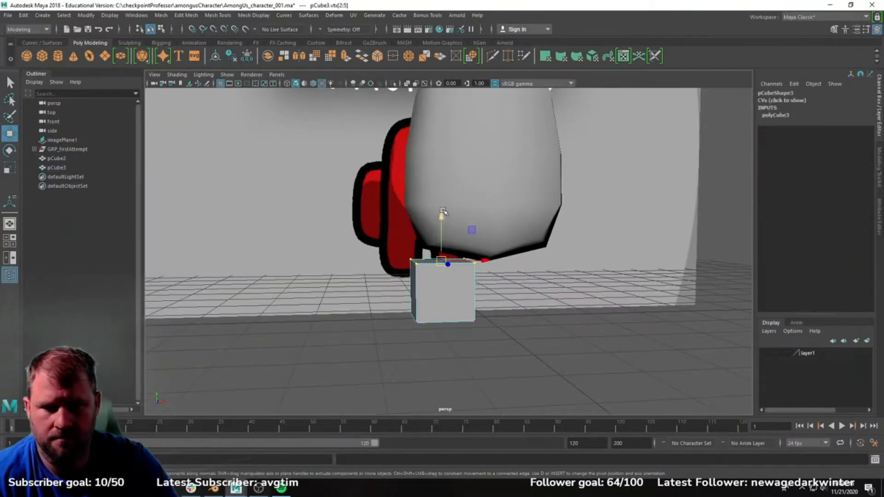
Return the leg cube to object mode and delete it.
alt+drag(394, 226, 428, 237)
right_drag(428, 237, 411, 261)
right_drag(409, 264, 427, 287)
click(408, 257)
alt+drag(412, 282, 477, 274)
right_drag(410, 260, 458, 212)
key(Delete)
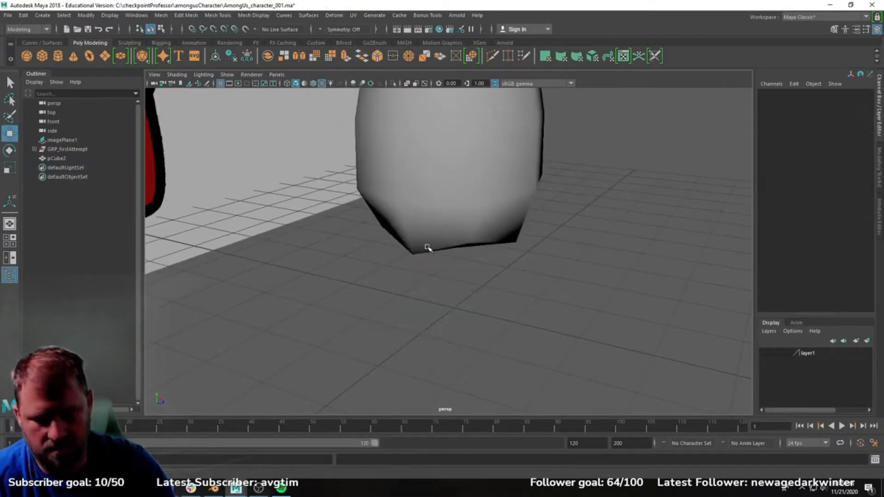
Create a polygon cylinder for the leg and set its axis subdivisions to 8.
scroll(428, 249, down, 2)
alt+drag(428, 249, 401, 251)
click(57, 56)
click(779, 196)
ctrl+drag(852, 217, 855, 218)
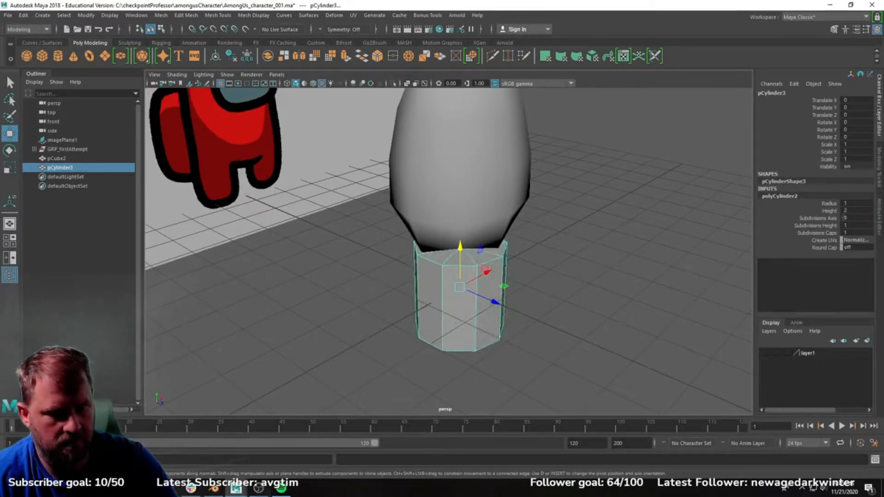
ctrl+drag(857, 219, 416, 243)
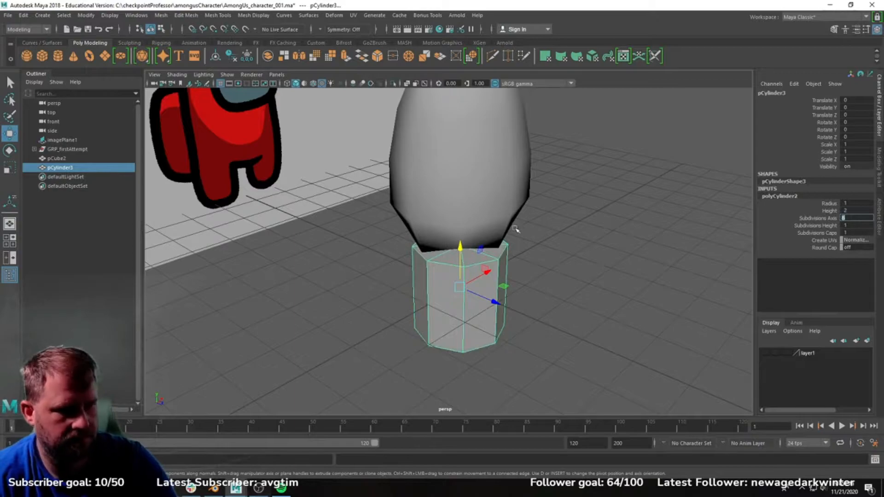
Delete the cylinder's top and bottom cap faces.
alt+drag(518, 228, 507, 222)
right_drag(507, 222, 508, 252)
click(416, 314)
scroll(416, 314, down, 3)
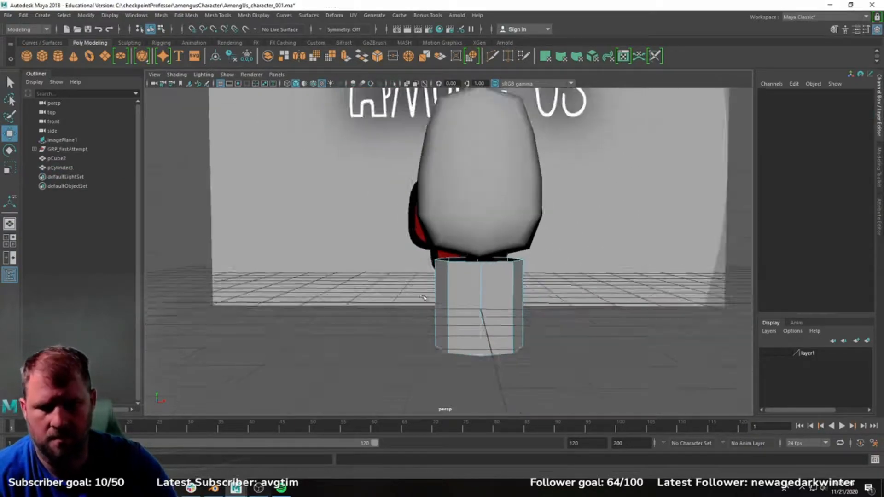
alt+drag(417, 315, 425, 262)
drag(471, 345, 486, 357)
alt+drag(377, 226, 459, 268)
key(Delete)
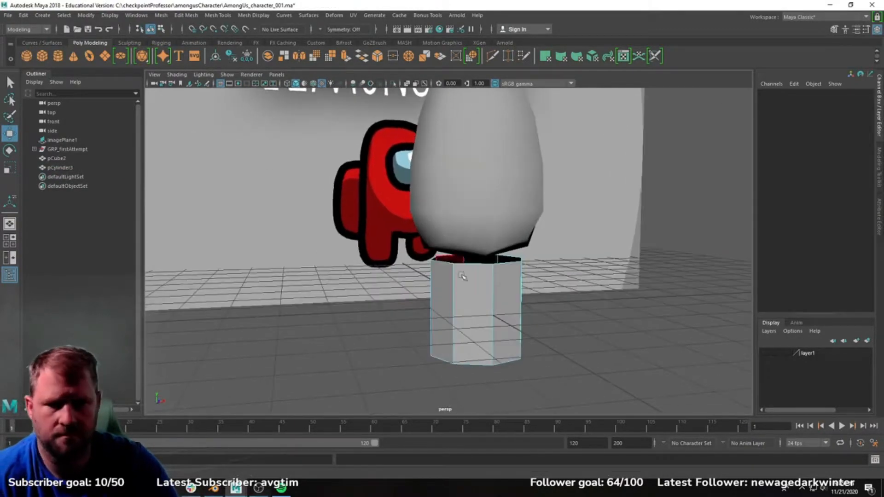
Scale the leg cylinder uniformly to about 0.631 and raise it to about Y 0.624 so it stands on the ground.
right_drag(463, 269, 496, 239)
key(space)
key(space)
key(e)
key(r)
drag(412, 275, 373, 273)
key(w)
drag(413, 230, 414, 194)
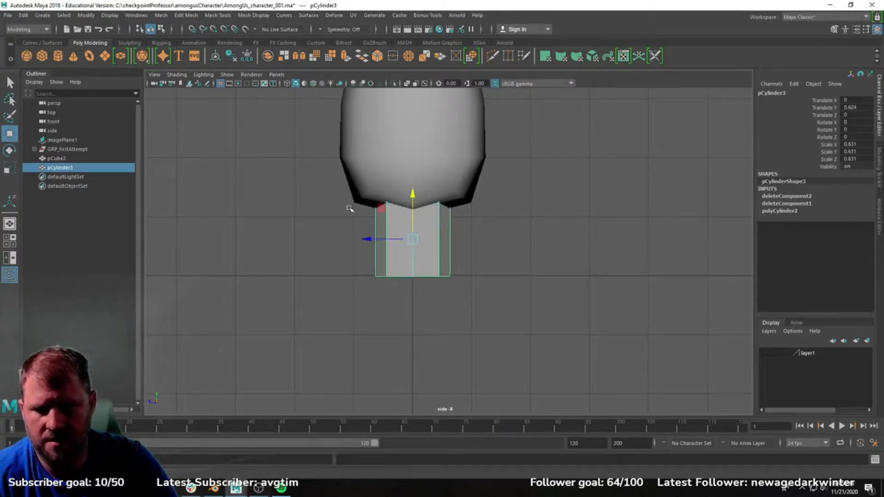
Move the leg cylinder to about Z 0.6 and X -0.815, over the left leg in the front reference.
drag(364, 233, 313, 238)
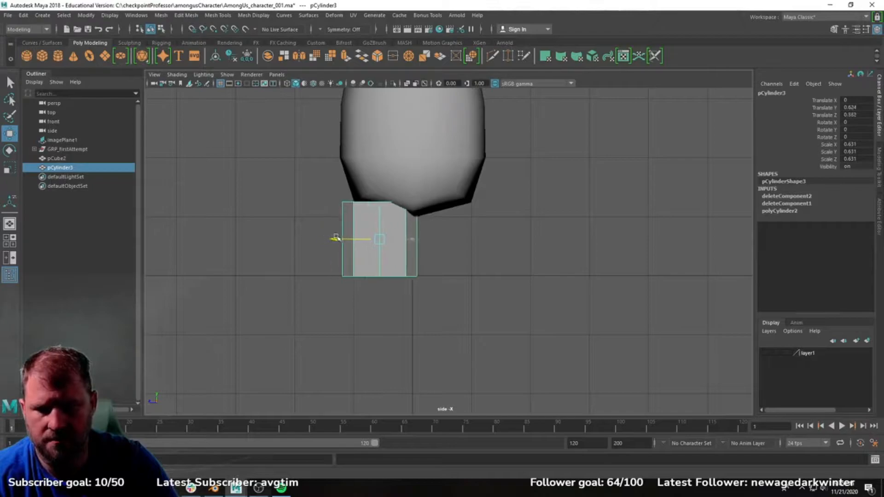
key(space)
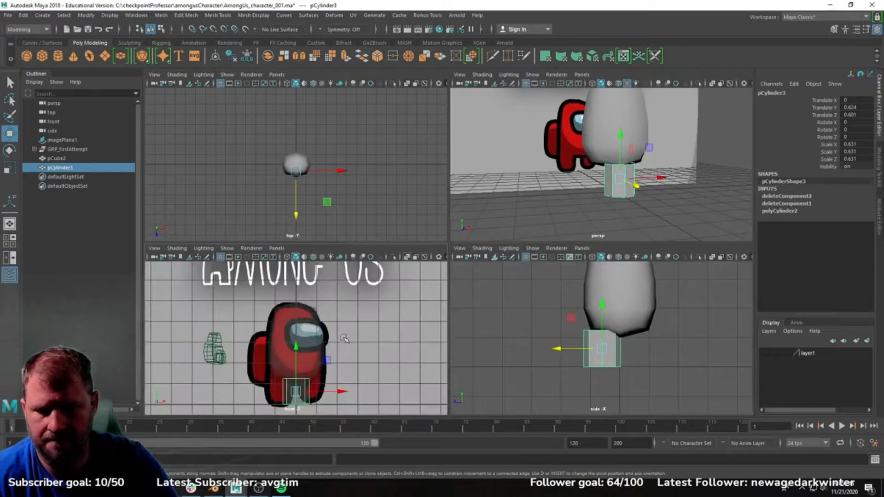
key(space)
scroll(523, 344, up, 2)
drag(494, 352, 458, 351)
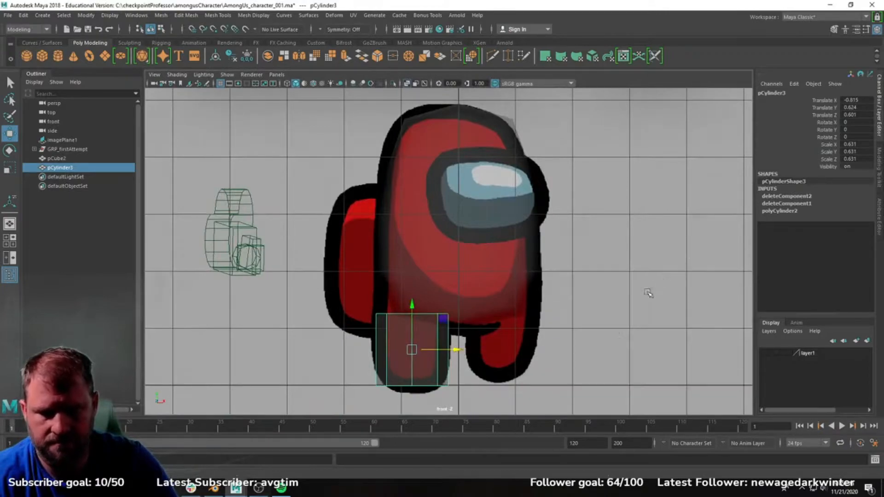
Snap the leg cylinder back to Z 0 so it is centred in depth under the body.
key(space)
key(space)
key(space)
key(space)
alt+drag(607, 246, 673, 228)
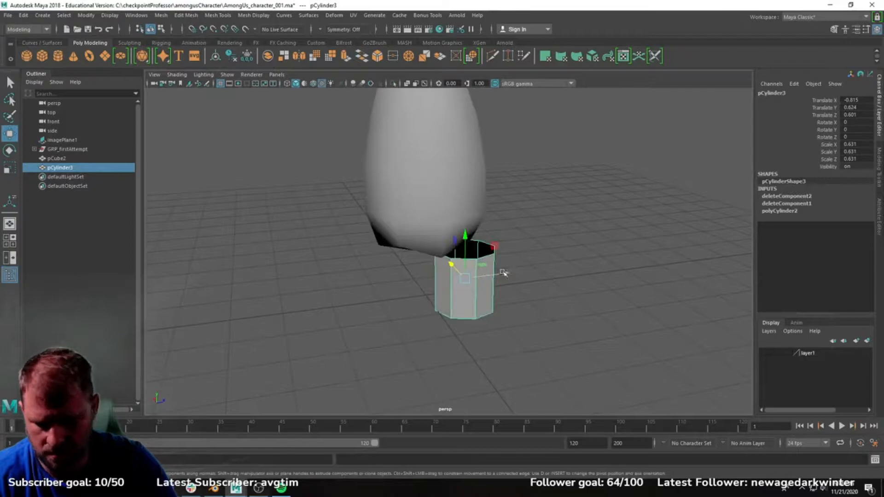
drag(498, 274, 426, 249)
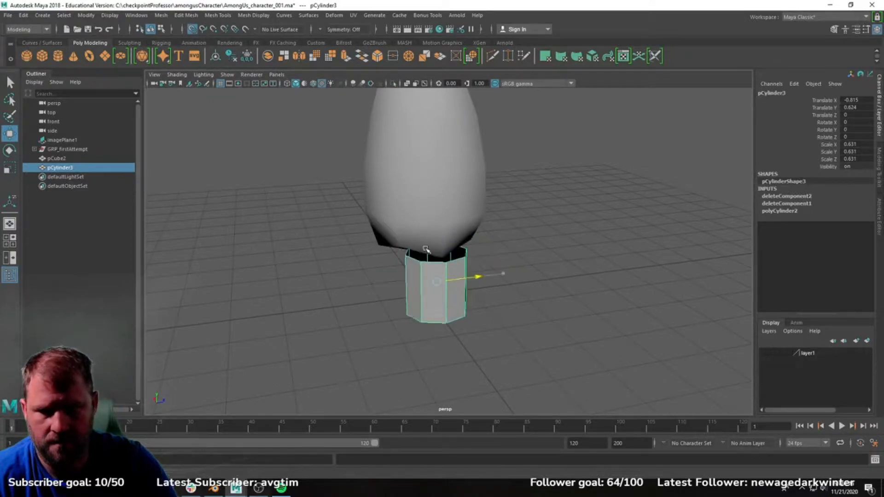
Raise the leg cylinder's top vertices into the body and narrow them slightly along X.
alt+drag(552, 268, 357, 185)
key(F9)
drag(357, 185, 500, 273)
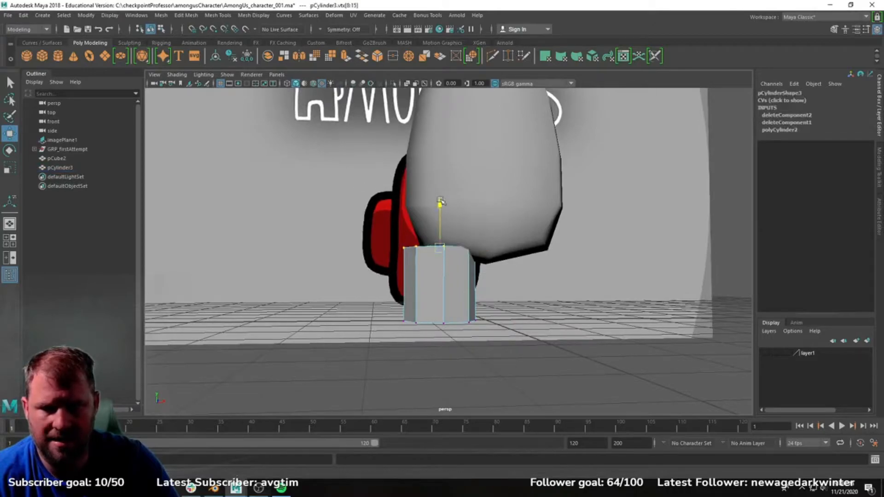
alt+drag(430, 160, 448, 217)
drag(563, 256, 333, 145)
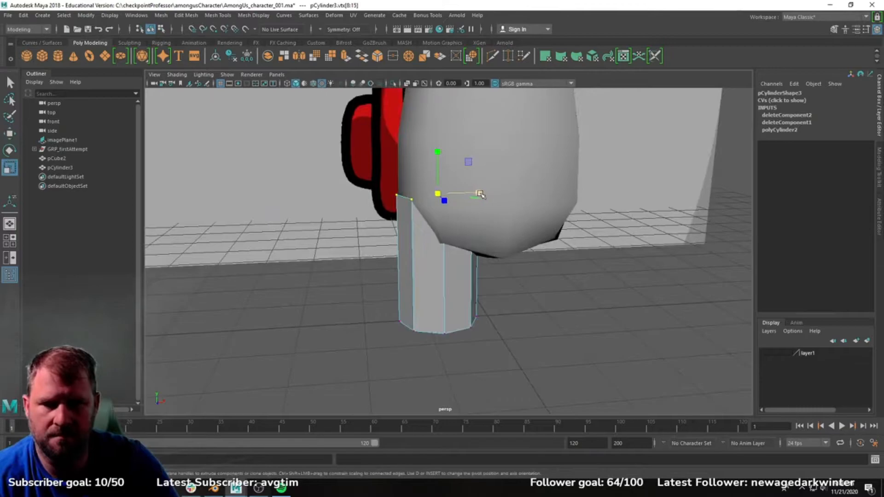
drag(478, 193, 477, 193)
alt+drag(476, 230, 450, 210)
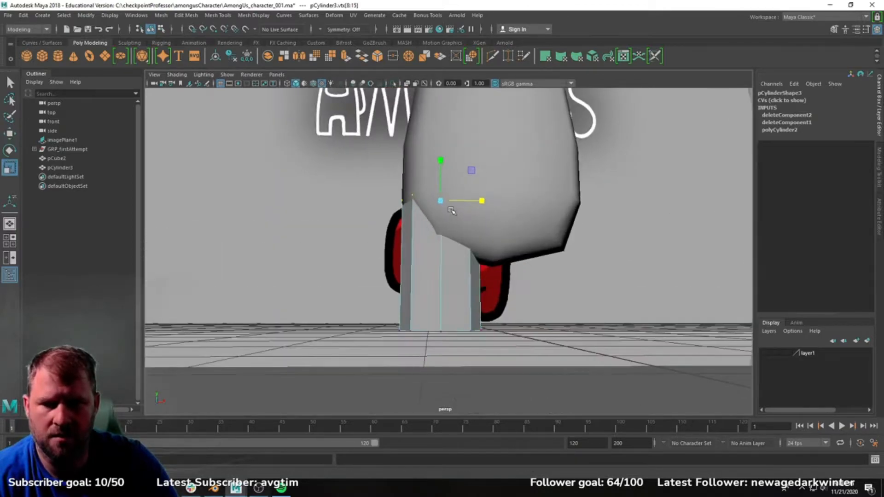
Select the leg's bottom vertices and compare them with the foot in the front reference.
key(space)
key(space)
alt+middle_drag(353, 353, 357, 306)
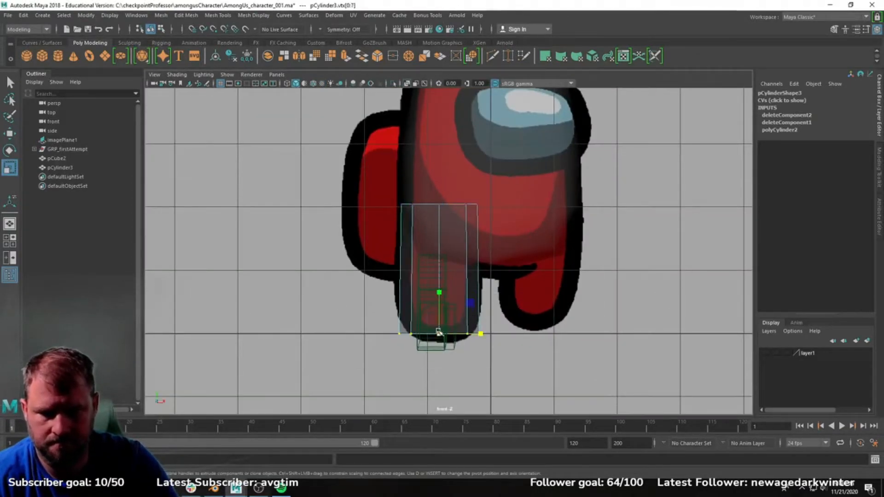
key(w)
alt+middle_drag(438, 332, 432, 321)
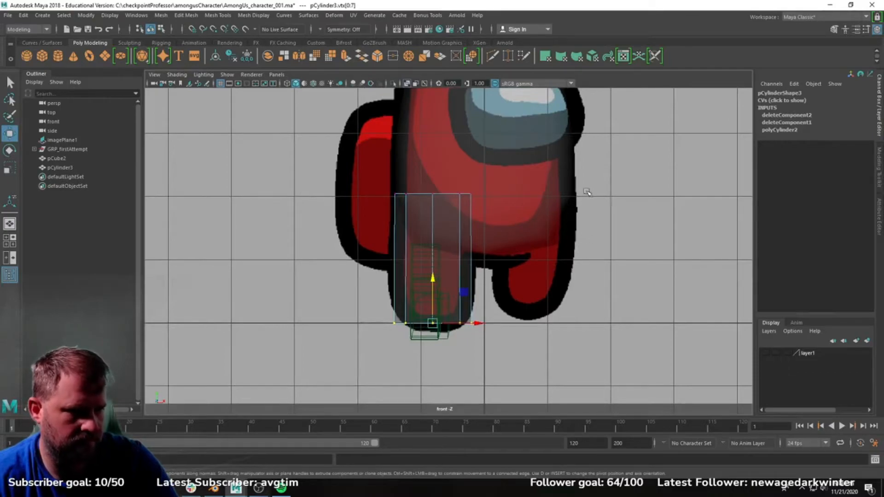
key(space)
key(space)
Try Add Divisions on the body mesh, and undo it.
click(517, 199)
alt+drag(518, 199, 506, 181)
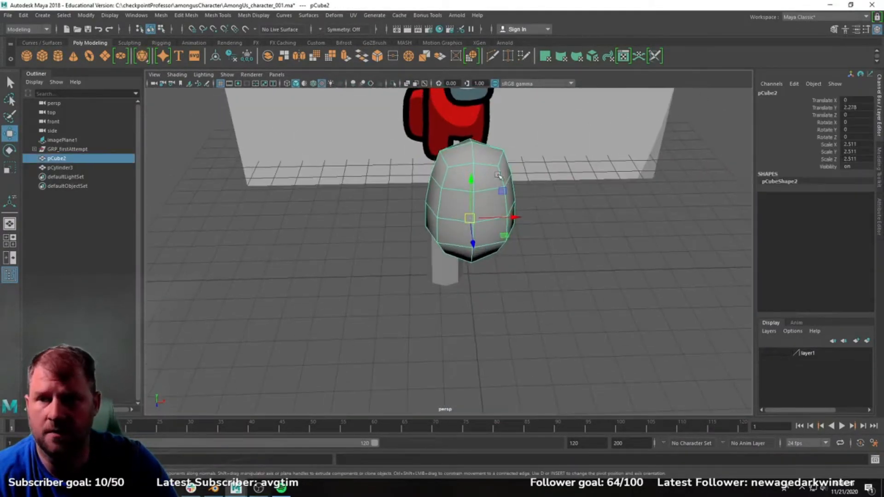
click(161, 15)
mouse_move(187, 18)
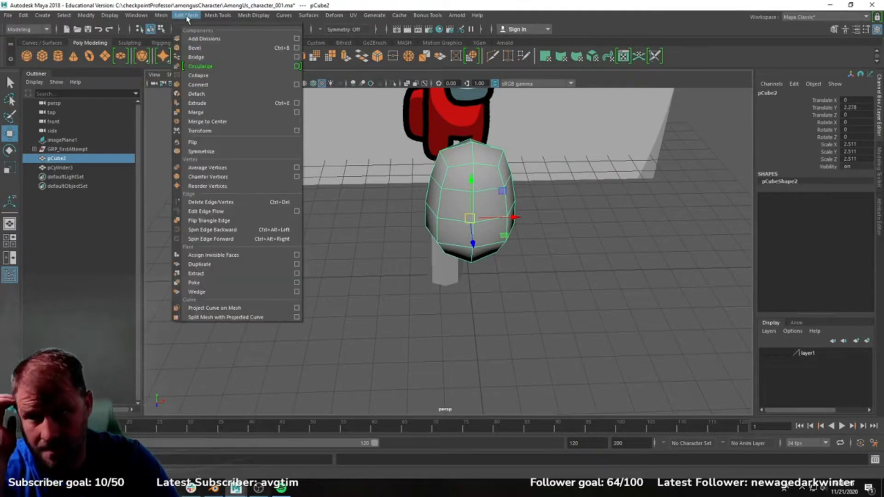
click(205, 39)
alt+drag(524, 198, 548, 212)
key(ctrl+z)
Apply the Smooth operation to the body mesh to give it a denser, rounder surface.
click(161, 16)
click(179, 101)
click(548, 212)
alt+drag(386, 208, 333, 190)
click(471, 211)
alt+right_drag(333, 190, 499, 276)
Select the faces of the body half opposite the leg and delete them.
alt+drag(499, 276, 475, 264)
alt+right_drag(475, 263, 517, 207)
alt+drag(517, 207, 541, 233)
key(w)
key(F11)
drag(578, 353, 453, 103)
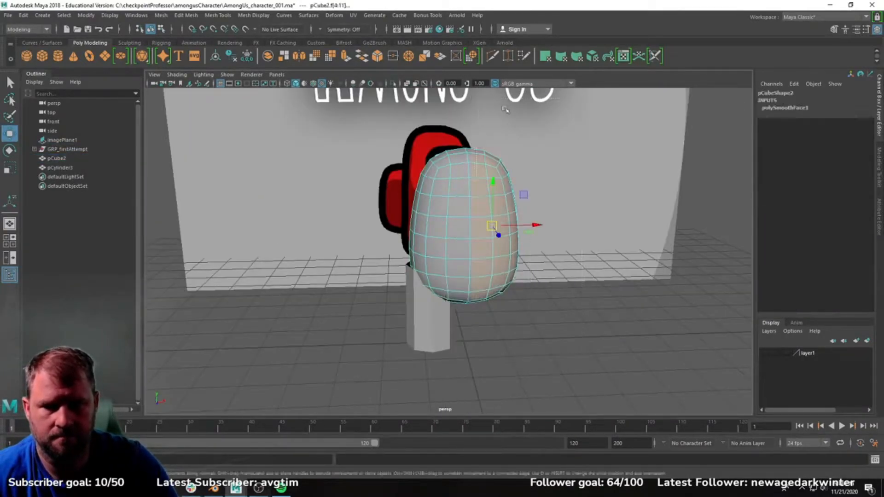
key(Delete)
Scale the half body to about 2.82 in X and Z and 2.66 in Y to fill the front reference outline.
alt+drag(396, 157, 294, 184)
alt+right_drag(295, 184, 363, 315)
alt+drag(363, 316, 341, 207)
click(410, 227)
click(416, 174)
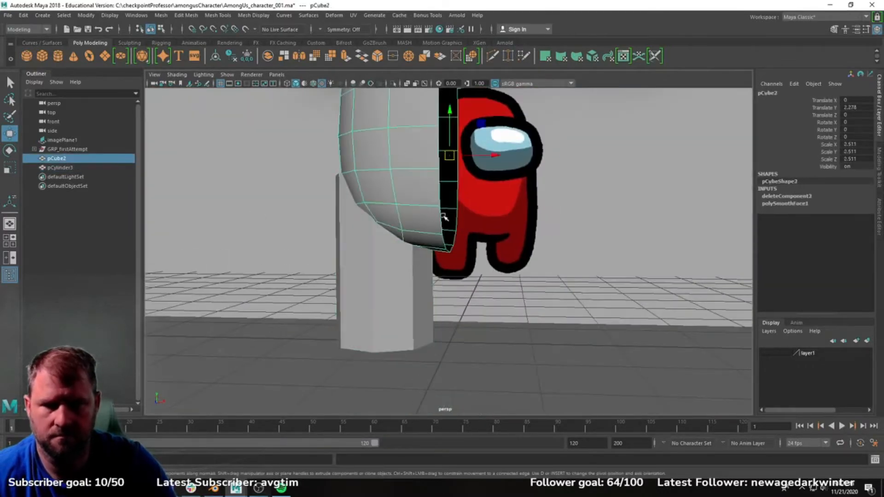
key(space)
key(space)
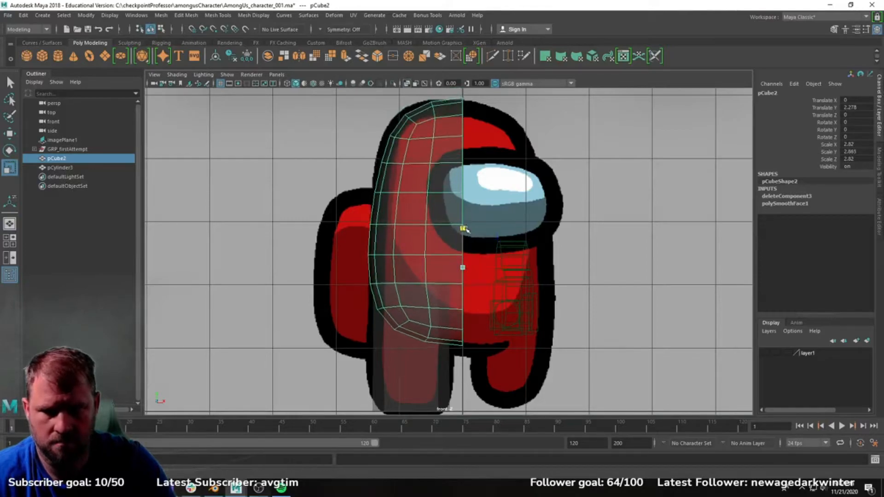
key(space)
key(space)
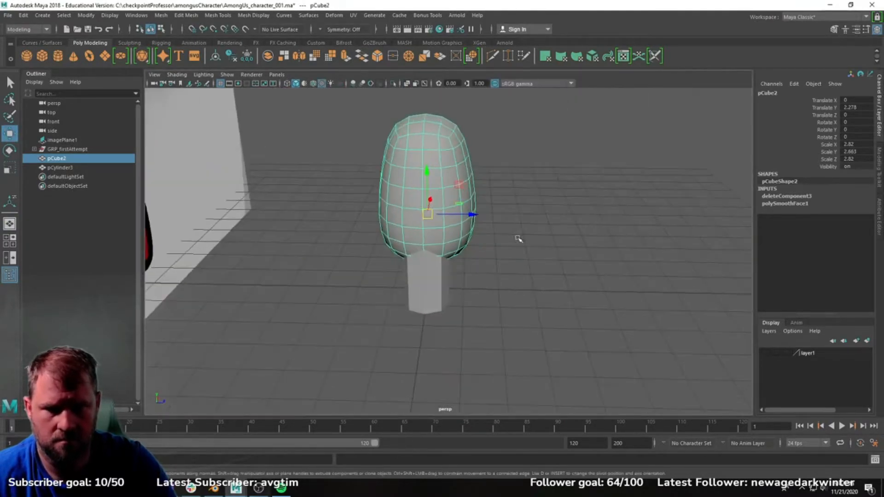
Extrude the six underside faces of the half body above the leg, and delete the end faces to leave an opening.
alt+drag(543, 243, 398, 330)
right_drag(446, 222, 447, 248)
click(436, 238)
shift+click(474, 228)
shift+click(469, 202)
shift+click(422, 201)
shift+click(444, 263)
shift+click(486, 259)
key(Delete)
Reposition the vertices around the body's underside opening so they line up with the top of the leg cylinder.
alt+drag(489, 258, 545, 200)
right_drag(494, 223, 461, 219)
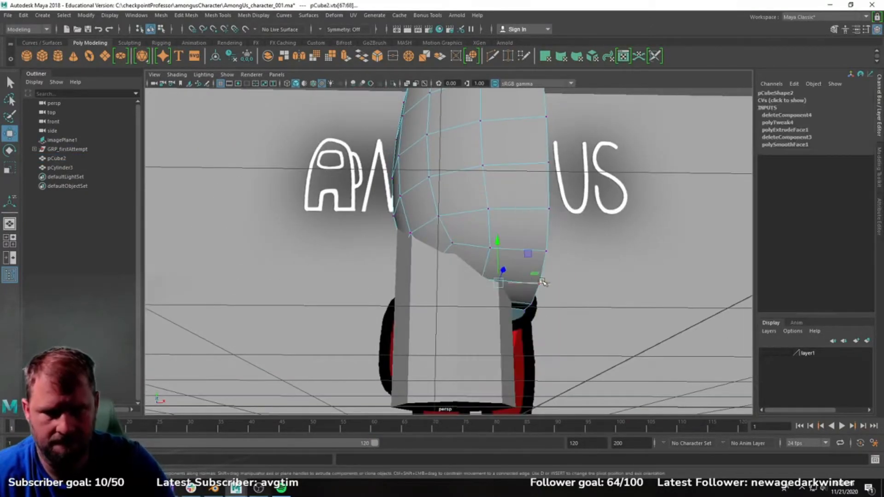
alt+drag(523, 285, 462, 324)
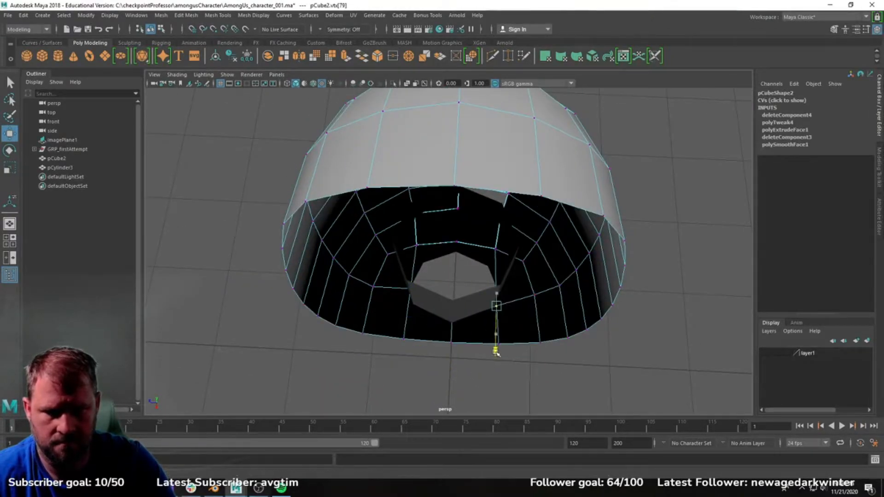
alt+drag(496, 354, 512, 351)
click(414, 295)
alt+drag(422, 352, 568, 338)
alt+drag(568, 338, 425, 259)
drag(503, 264, 505, 265)
alt+drag(505, 265, 529, 223)
drag(529, 221, 532, 219)
alt+drag(532, 219, 381, 231)
Delete two of the extruded faces along the rim of the body's leg opening.
right_drag(410, 142, 410, 167)
click(478, 196)
click(501, 219)
alt+drag(501, 219, 313, 186)
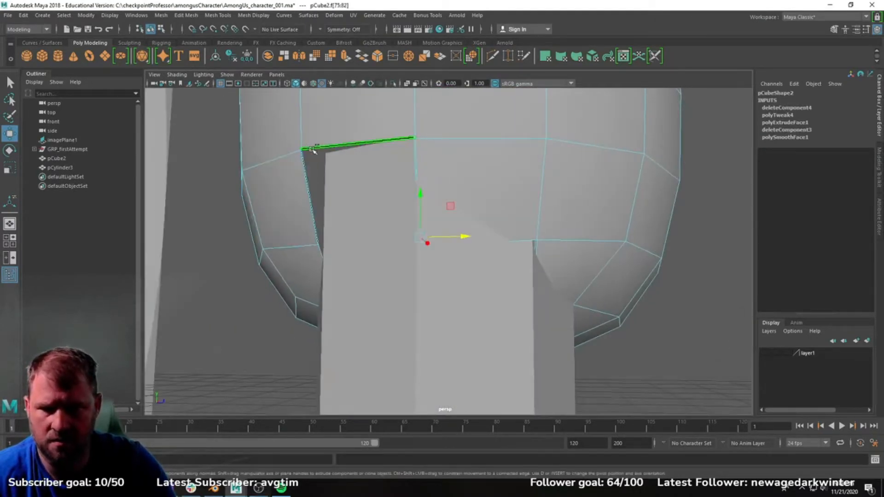
key(Delete)
Fill the gap in the body beside the leg with Append to Polygon, bridging its border edges.
alt+drag(314, 153, 410, 235)
click(460, 137)
shift+right_drag(443, 137, 489, 142)
scroll(368, 166, up, 2)
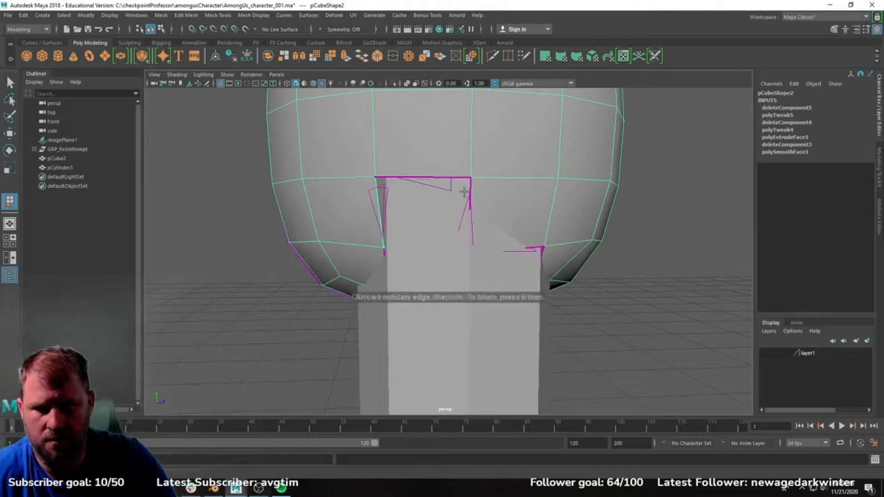
key(Return)
Adjust the body vertices bordering the newly appended polygon to meet the leg cylinder's vertical edges.
alt+drag(473, 197, 528, 190)
alt+drag(337, 192, 415, 210)
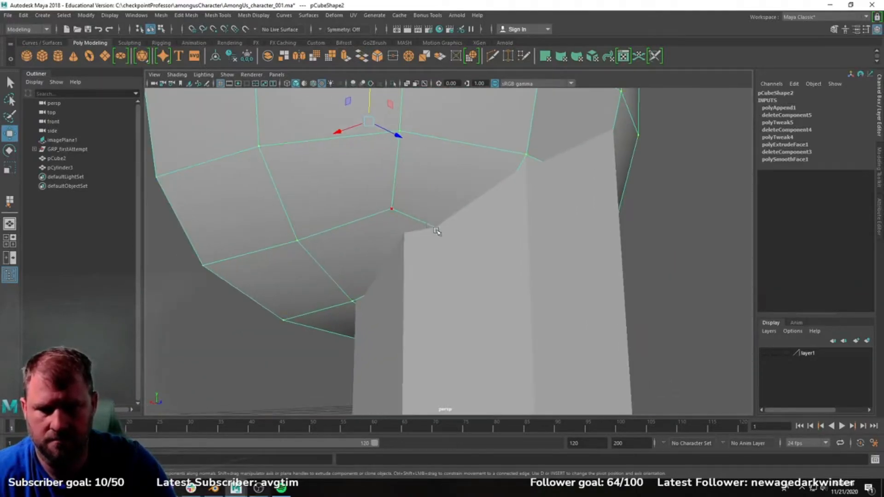
click(429, 248)
alt+drag(429, 249, 548, 258)
click(548, 258)
right_drag(549, 249, 518, 207)
alt+drag(518, 207, 414, 194)
click(414, 187)
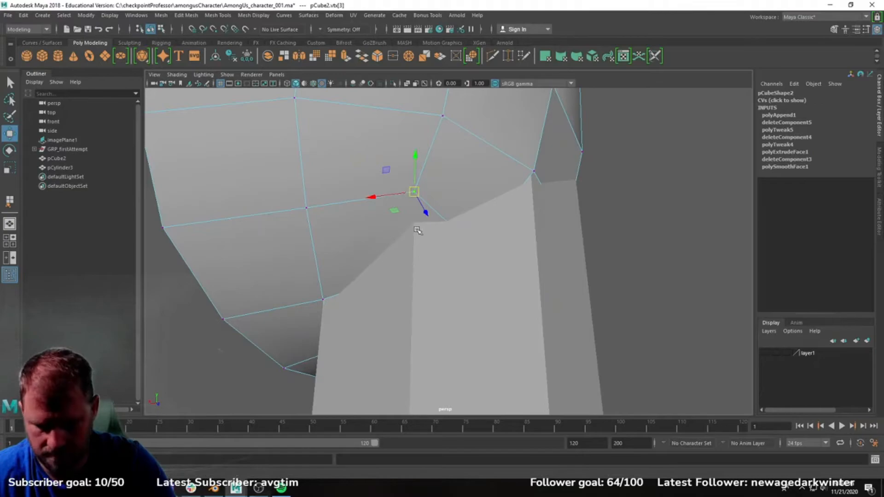
Snap further vertices of the body's leg opening onto the cylinder's vertical edges, including those near the open inner side.
alt+drag(415, 225, 386, 271)
alt+drag(469, 269, 406, 245)
click(473, 259)
alt+drag(561, 294, 492, 280)
click(554, 292)
alt+drag(567, 269, 476, 258)
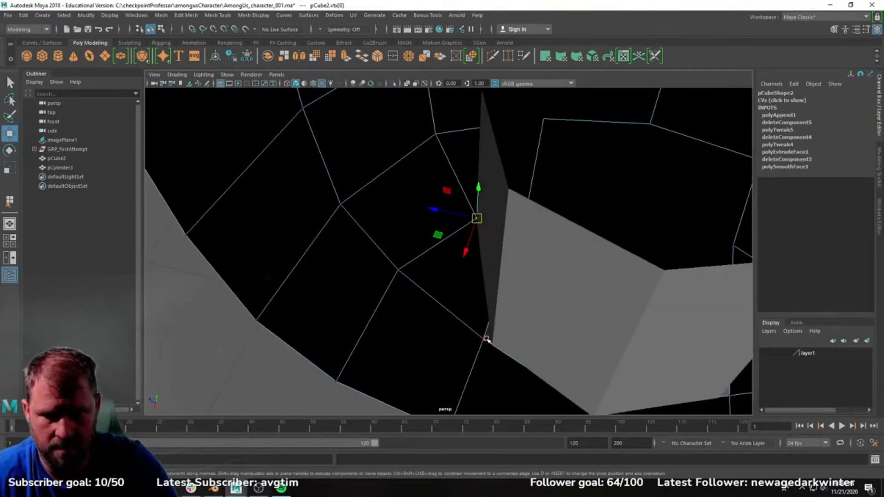
alt+drag(480, 356, 515, 275)
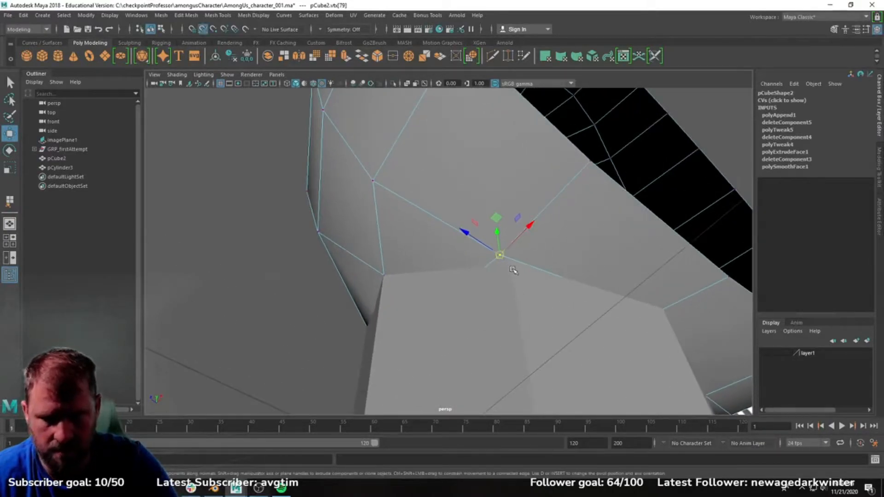
alt+drag(512, 262, 595, 220)
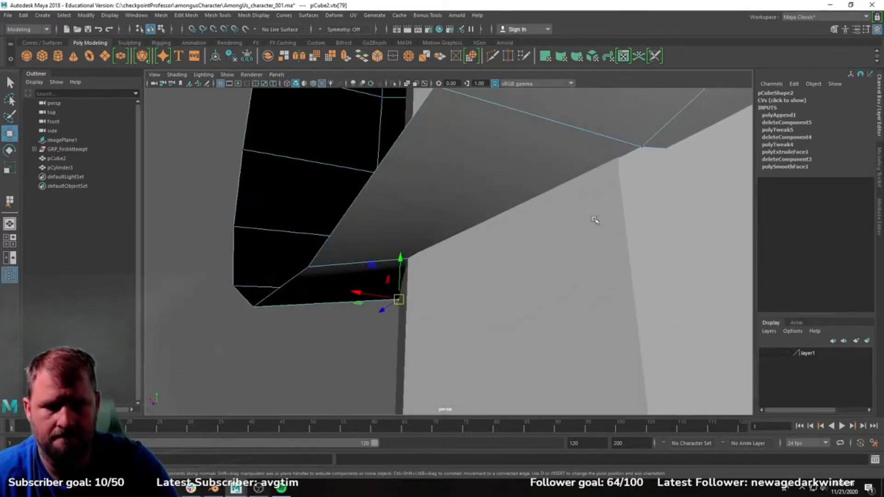
drag(620, 174, 496, 192)
Compare the body and leg wireframes, and snap the outer-side vertices of the body's opening to the cylinder's edges.
scroll(610, 137, down, 5)
right_drag(496, 193, 534, 176)
drag(511, 186, 503, 239)
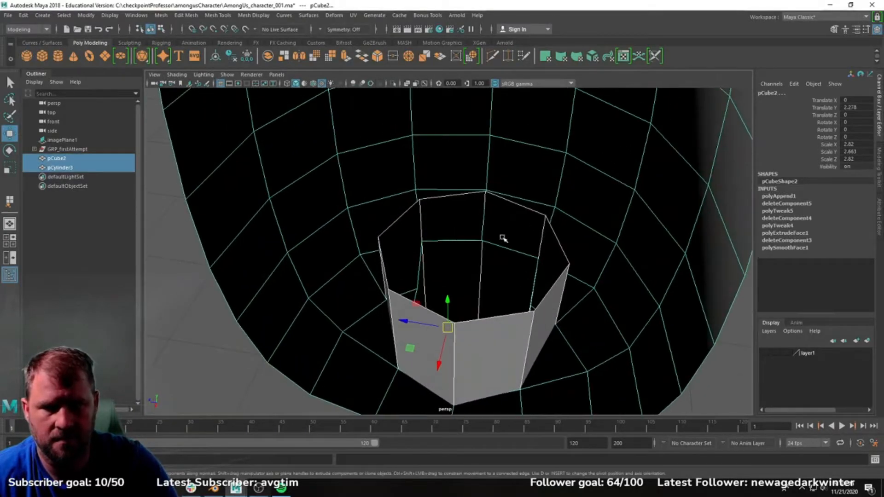
alt+right_drag(503, 239, 586, 248)
alt+drag(585, 249, 369, 227)
alt+right_drag(368, 227, 497, 268)
alt+drag(497, 268, 526, 225)
right_drag(517, 208, 465, 198)
drag(471, 212, 521, 272)
alt+drag(621, 248, 393, 186)
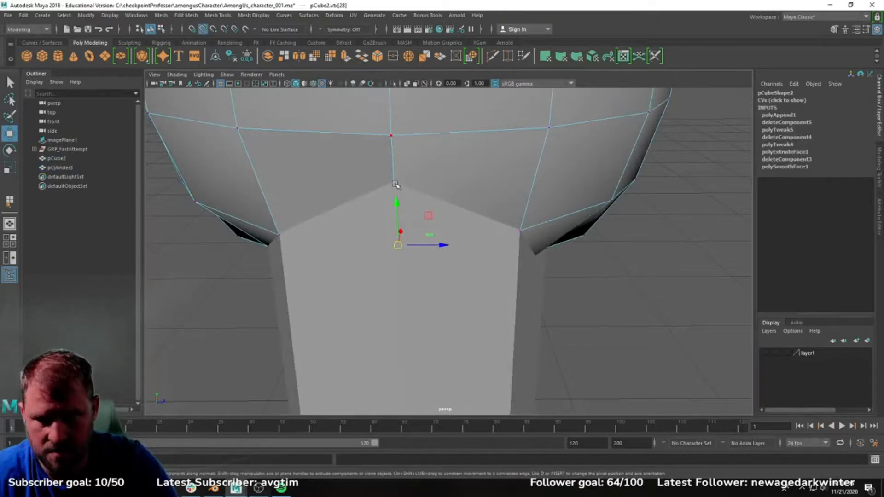
alt+drag(444, 210, 464, 132)
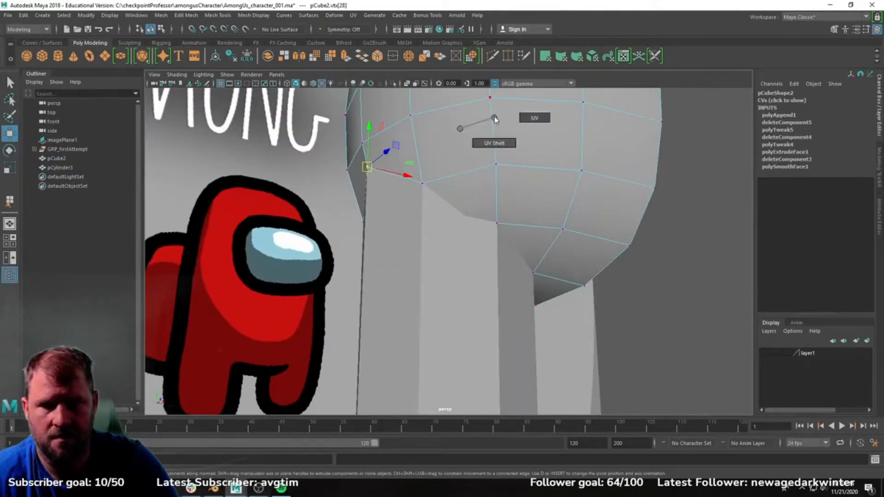
Cut new edges with Multi-Cut between neighbouring body vertices where the body meets the leg.
mouse_move(474, 123)
right_down()
mouse_move(512, 111)
mouse_move(492, 136)
mouse_move(471, 136)
right_up()
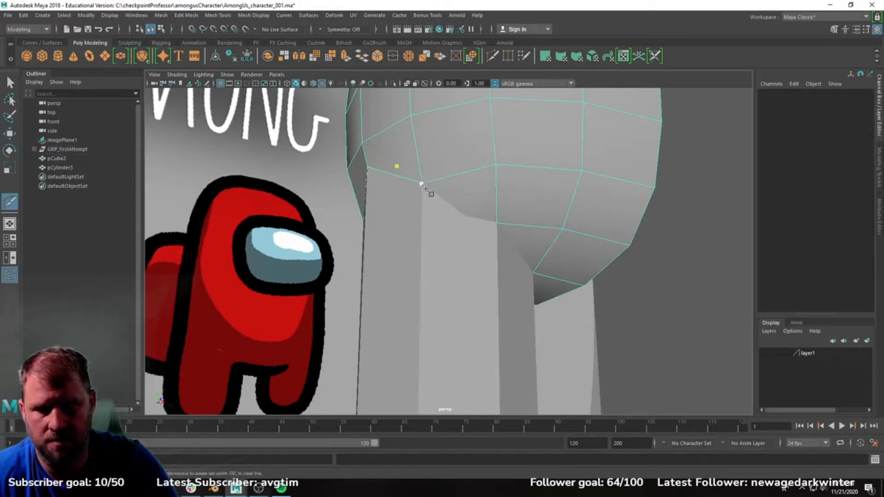
alt+drag(477, 200, 432, 197)
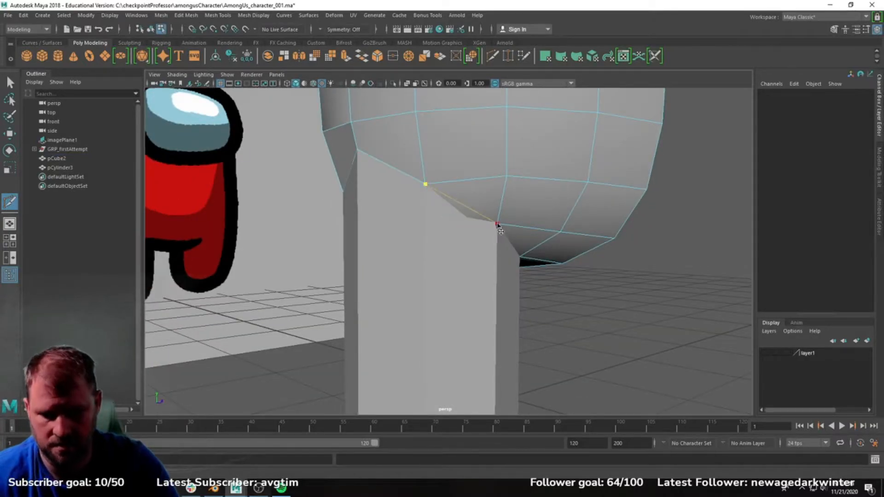
alt+drag(509, 230, 490, 208)
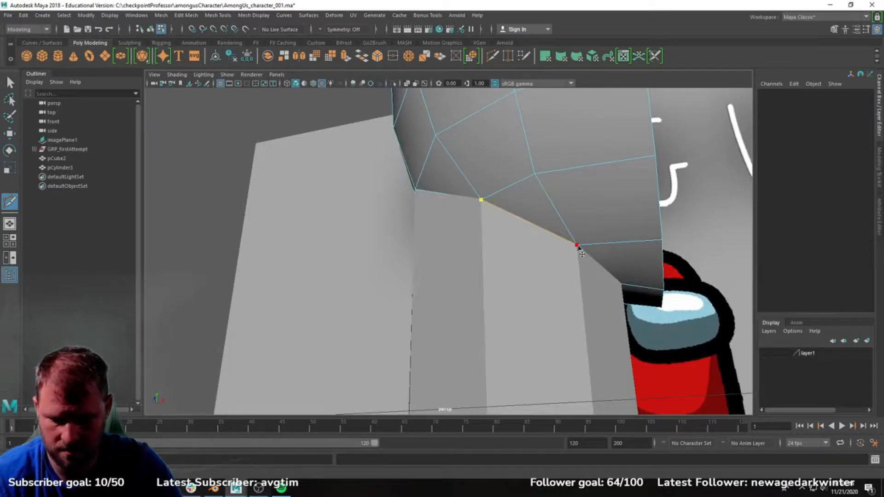
alt+drag(599, 261, 428, 249)
alt+middle_drag(428, 248, 456, 419)
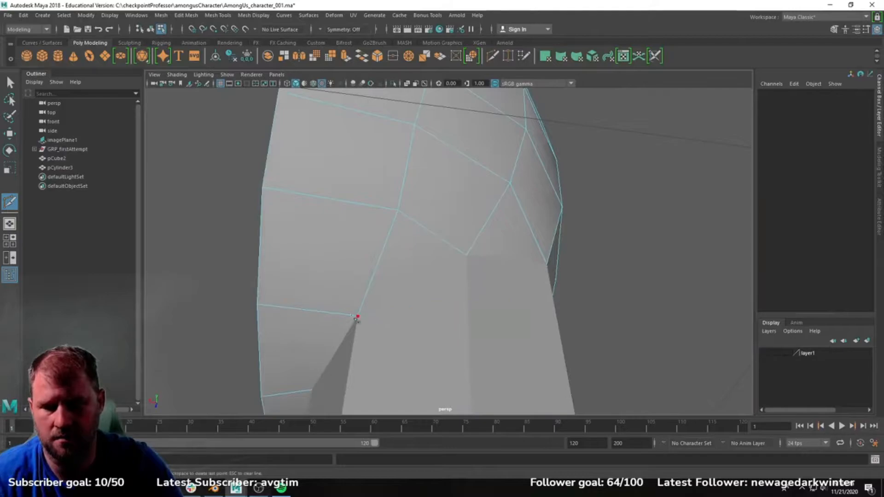
key(w)
Delete the leftover geometry beyond the new cuts to leave a clean opening around the leg.
alt+drag(493, 250, 528, 292)
right_drag(465, 223, 552, 244)
scroll(625, 385, down, 4)
alt+drag(625, 384, 745, 318)
scroll(502, 159, up, 4)
mouse_move(499, 175)
alt+mouse_down()
mouse_move(468, 159)
mouse_move(498, 191)
alt+mouse_up()
alt+drag(427, 229, 518, 273)
alt+drag(493, 239, 421, 282)
Snap the leg cylinder's top vertices on the body's open inner side down to the matching opening vertices.
right_drag(497, 247, 548, 212)
alt+drag(591, 211, 578, 158)
right_drag(572, 186, 573, 181)
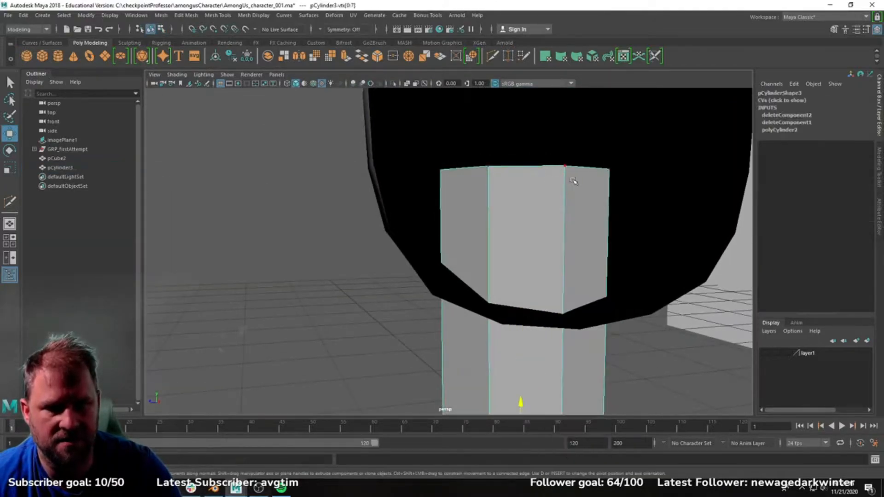
alt+drag(581, 246, 558, 253)
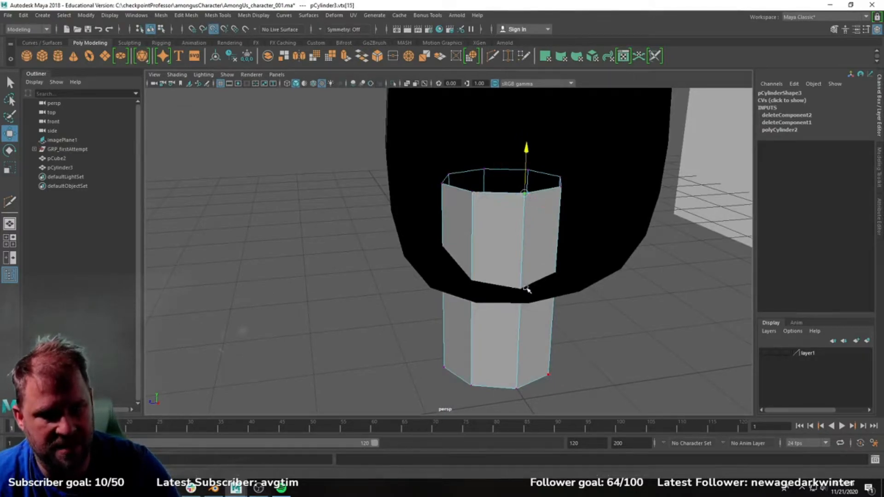
middle_drag(527, 288, 523, 293)
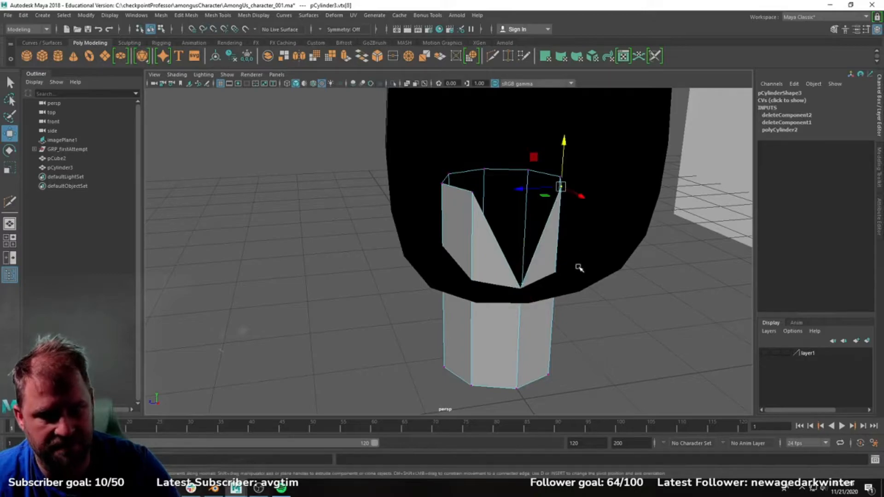
alt+drag(515, 261, 452, 231)
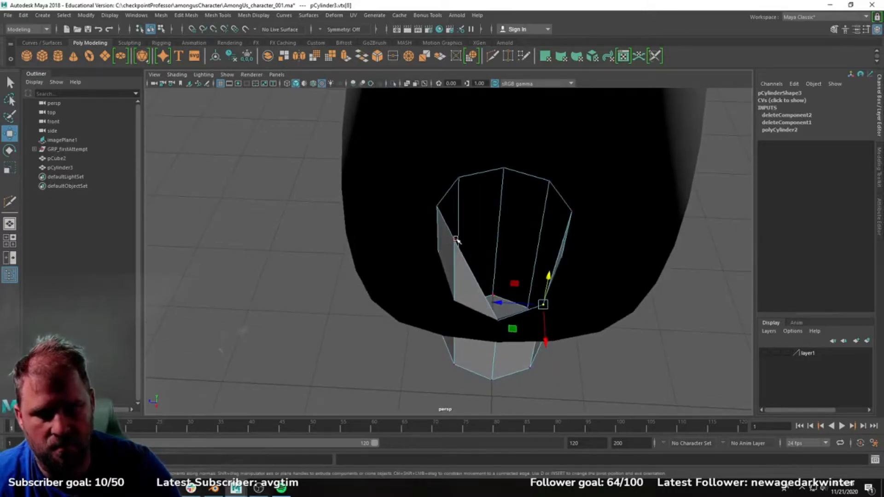
click(456, 239)
middle_drag(456, 239, 444, 290)
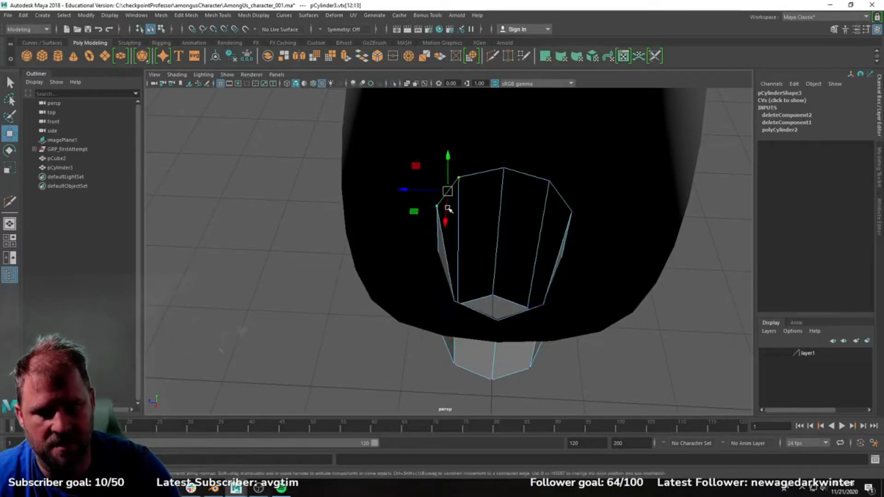
Snap the remaining top vertices of the leg cylinder down to the body's opening vertices.
drag(439, 209, 437, 235)
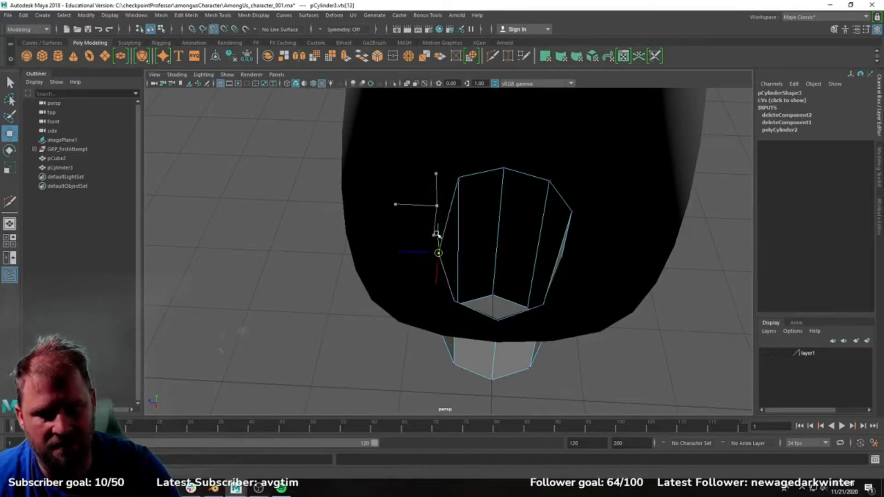
click(458, 178)
drag(458, 177, 463, 208)
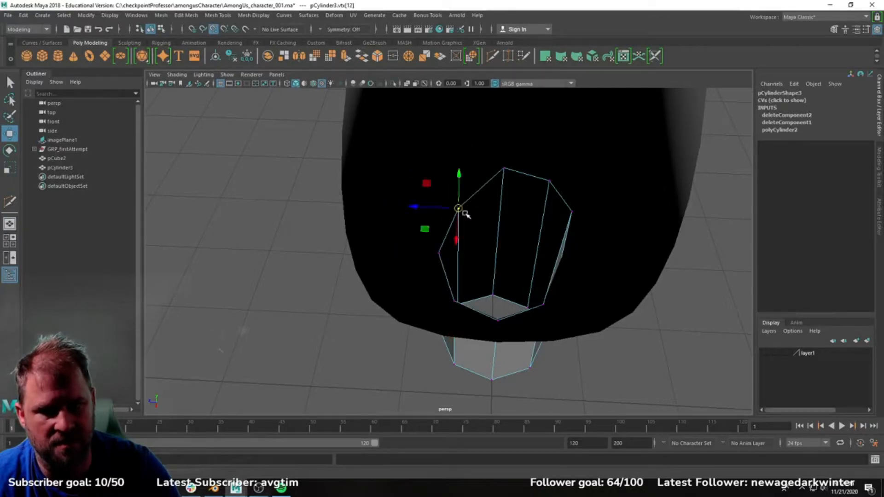
click(504, 168)
drag(505, 181, 503, 194)
drag(543, 160, 551, 181)
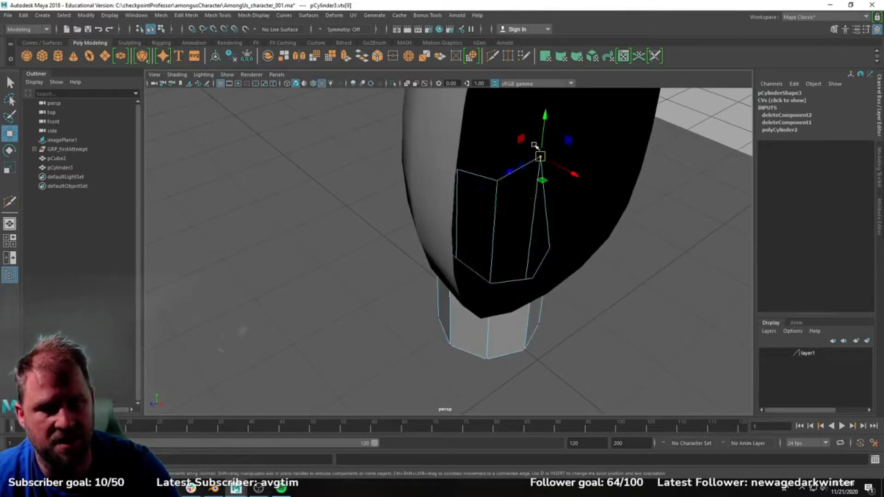
alt+drag(527, 227, 538, 199)
alt+middle_drag(546, 187, 501, 262)
Select the half body and the leg cylinder as objects and combine them into one mesh.
mouse_move(501, 263)
alt+mouse_down()
mouse_move(580, 246)
mouse_move(493, 255)
alt+mouse_up()
click(580, 247)
right_drag(471, 202, 490, 197)
click(483, 322)
alt+drag(483, 322, 522, 201)
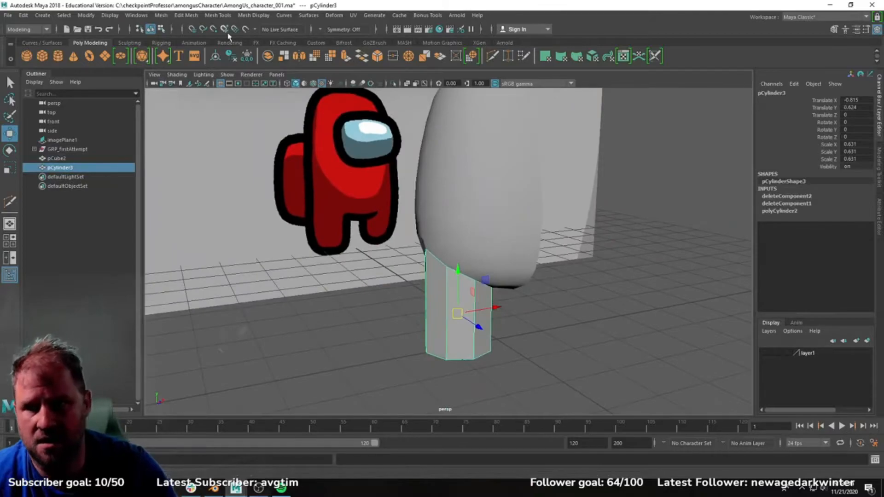
click(177, 46)
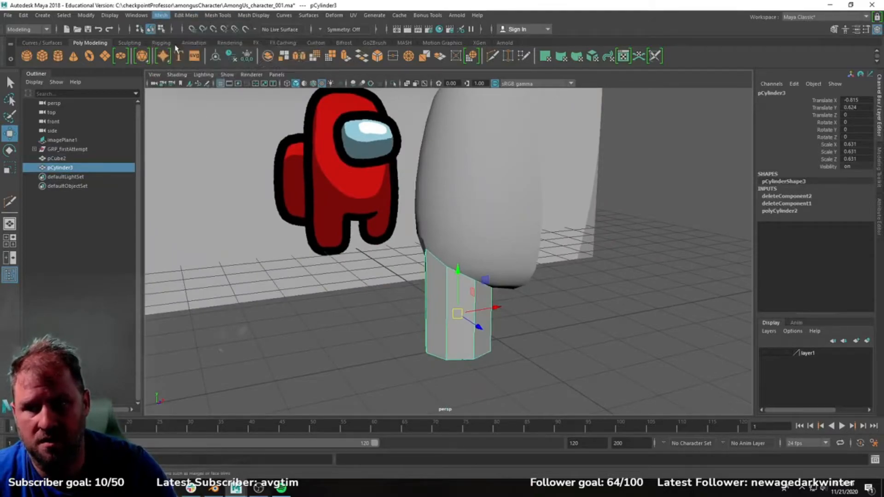
alt+drag(519, 205, 525, 211)
click(485, 194)
shift+click(440, 334)
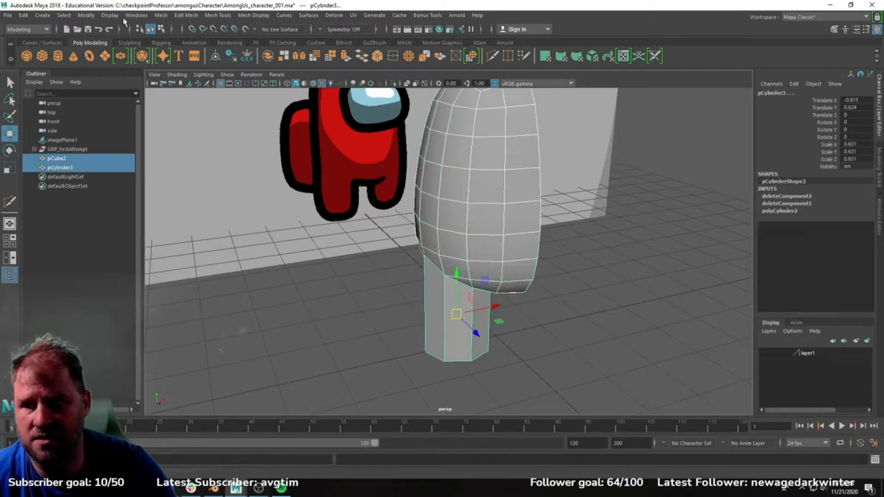
click(160, 15)
click(178, 46)
Merge the combined mesh's overlapping vertices with a 0.01 distance threshold and return to object mode.
alt+drag(530, 239, 474, 257)
click(572, 275)
click(474, 257)
right_drag(449, 226, 405, 222)
alt+drag(405, 222, 358, 198)
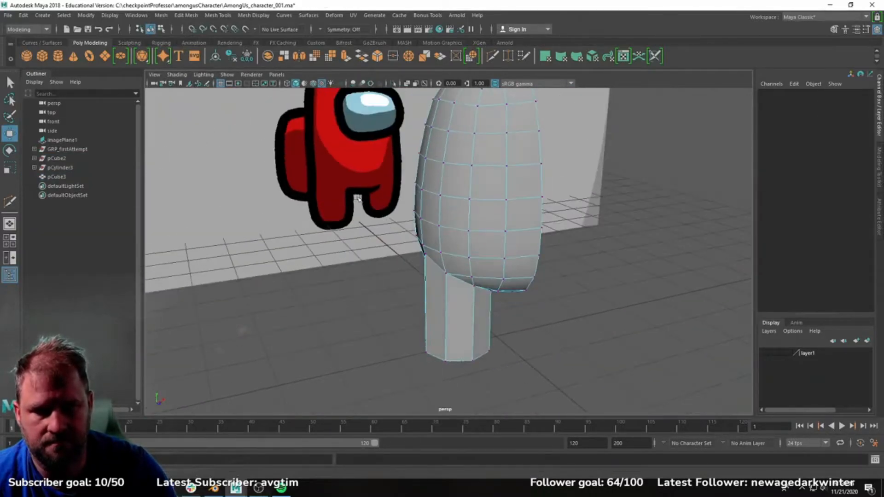
drag(537, 352, 538, 352)
shift+right_click(461, 195)
shift+right_drag(488, 181, 485, 243)
alt+drag(485, 243, 499, 197)
right_drag(503, 194, 530, 179)
key(q)
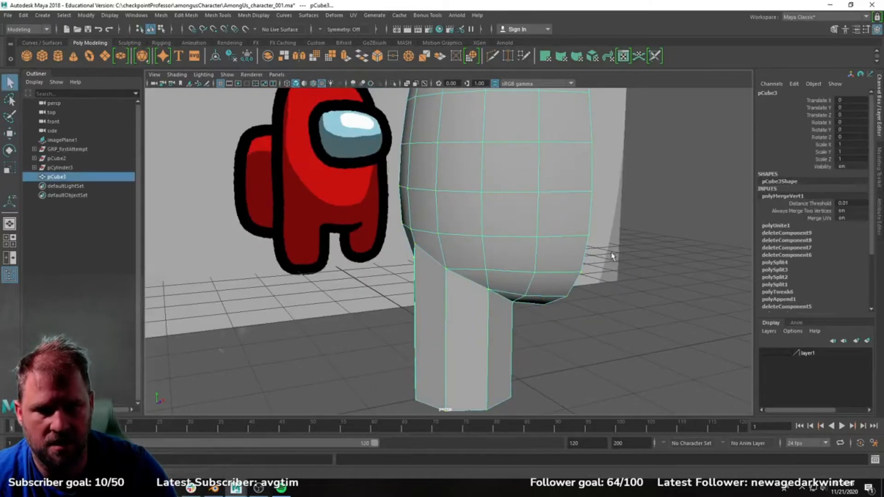
Apply Soften Edge to the combined body and leg mesh.
click(611, 257)
scroll(617, 281, down, 5)
alt+drag(617, 284, 560, 286)
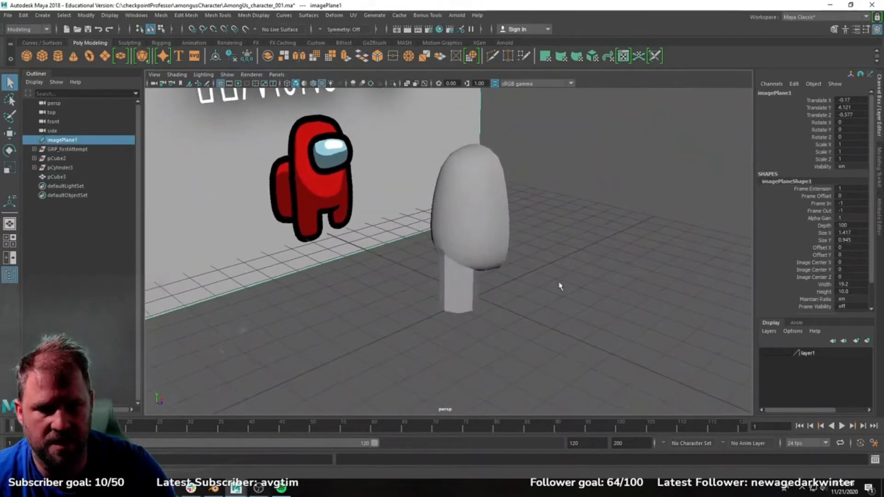
click(501, 245)
scroll(462, 213, up, 5)
mouse_move(457, 233)
alt+mouse_down()
mouse_move(572, 219)
mouse_move(469, 225)
alt+mouse_up()
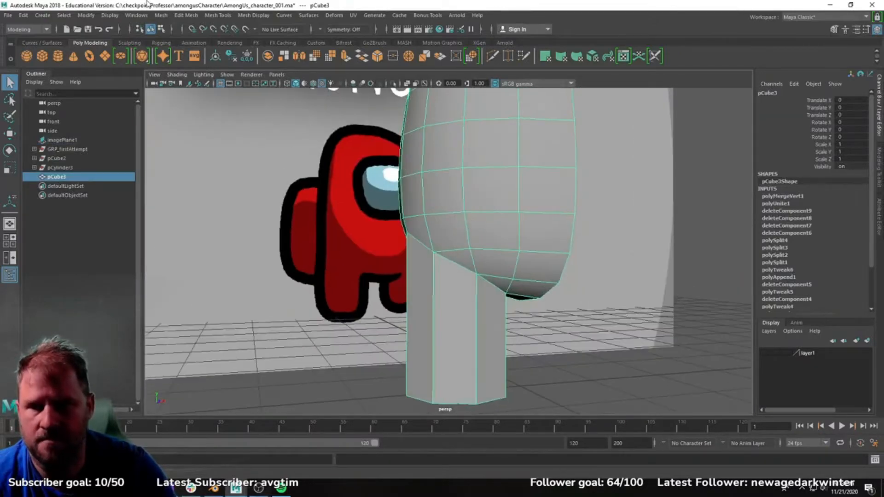
click(213, 16)
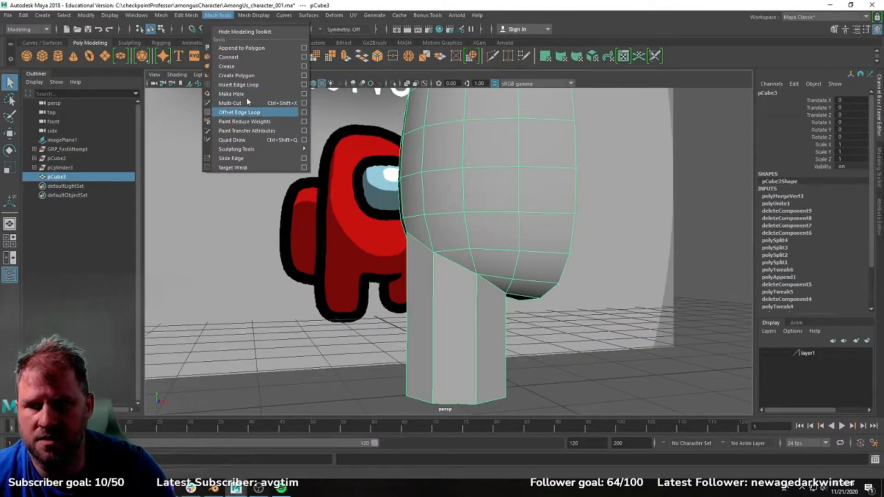
mouse_move(253, 15)
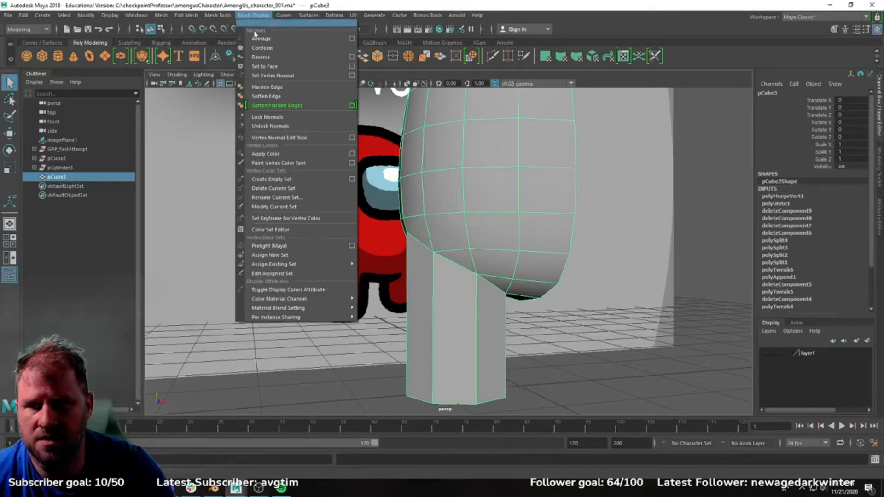
click(281, 98)
click(574, 370)
Create a mirrored instance of the half body with Duplicate Special, using geometry type Instance and scale X -1.
scroll(562, 316, down, 5)
alt+drag(562, 317, 526, 286)
click(422, 302)
key(w)
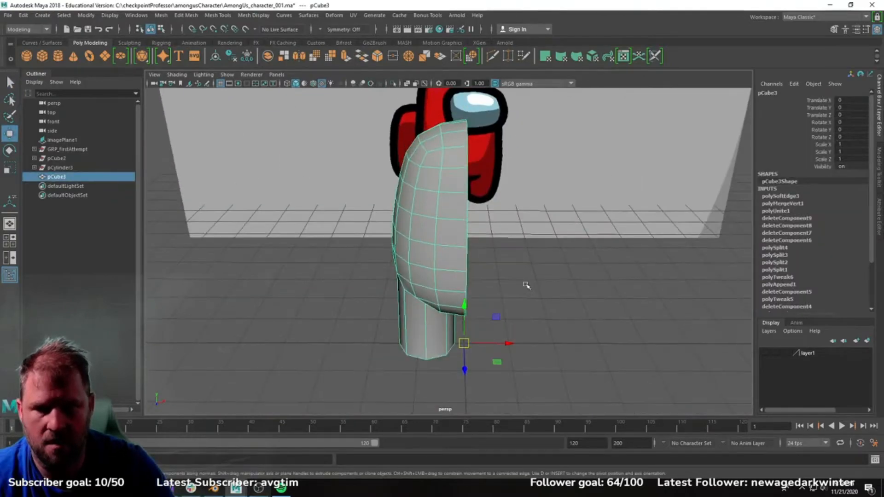
click(19, 16)
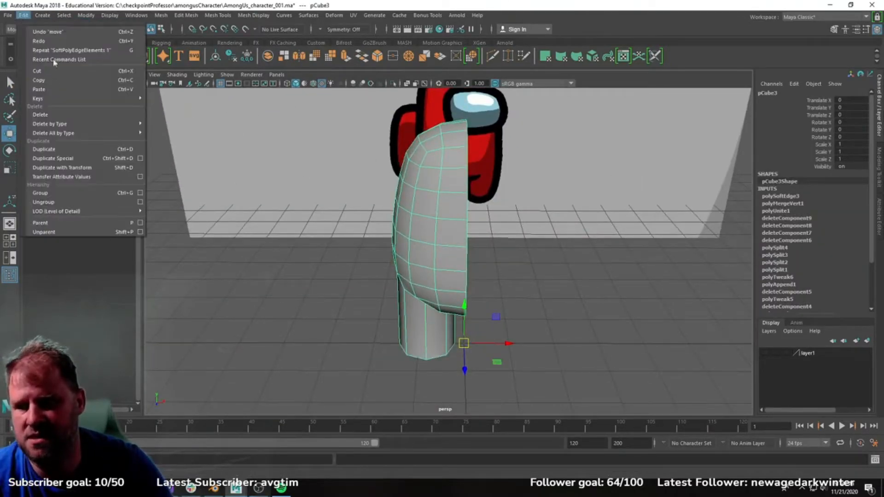
click(140, 158)
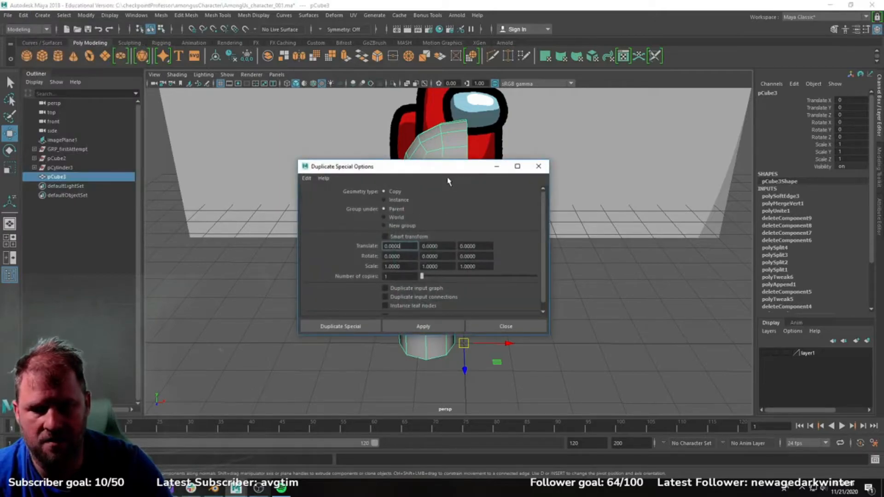
drag(450, 168, 726, 149)
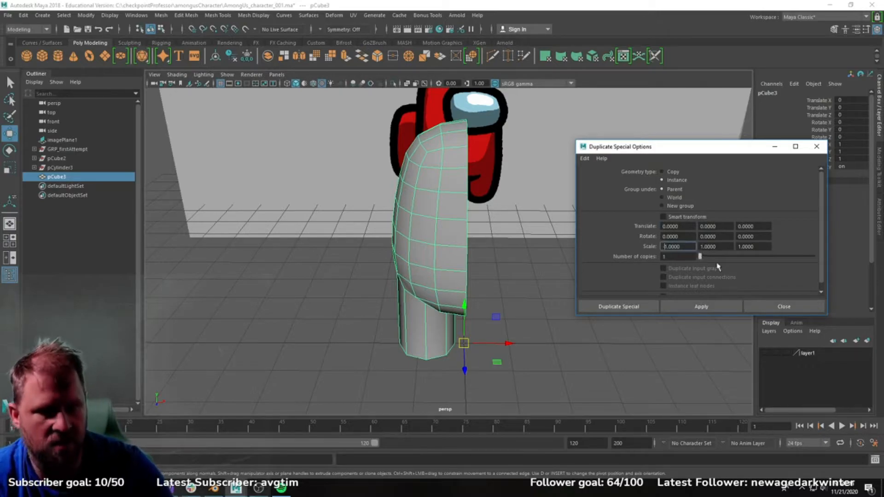
click(701, 307)
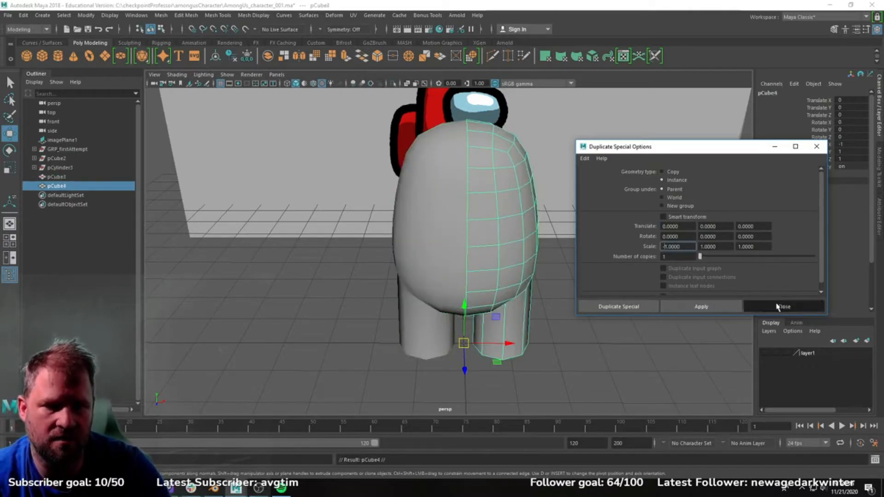
click(777, 306)
click(584, 288)
alt+drag(583, 288, 609, 229)
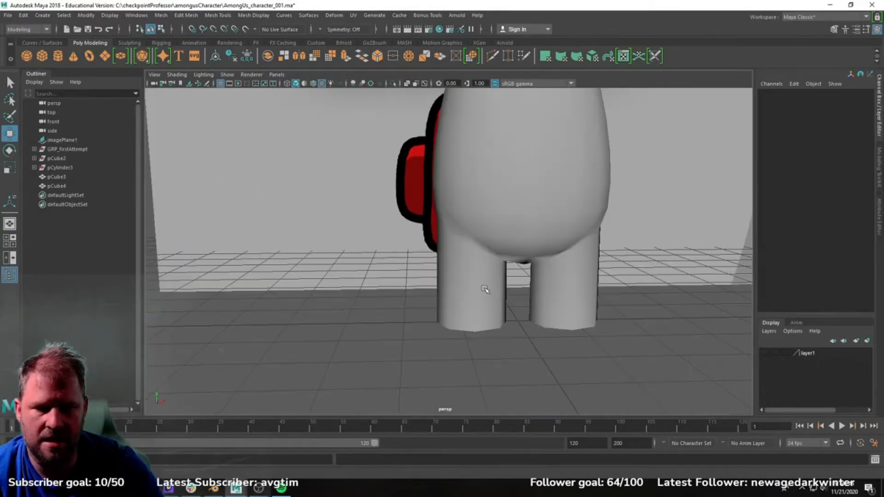
Select the bottom ring of vertices on the original half's leg and scale them slightly inward to taper the leg.
click(485, 290)
scroll(420, 313, up, 3)
alt+drag(420, 314, 437, 275)
right_drag(438, 222, 391, 224)
drag(498, 350, 338, 295)
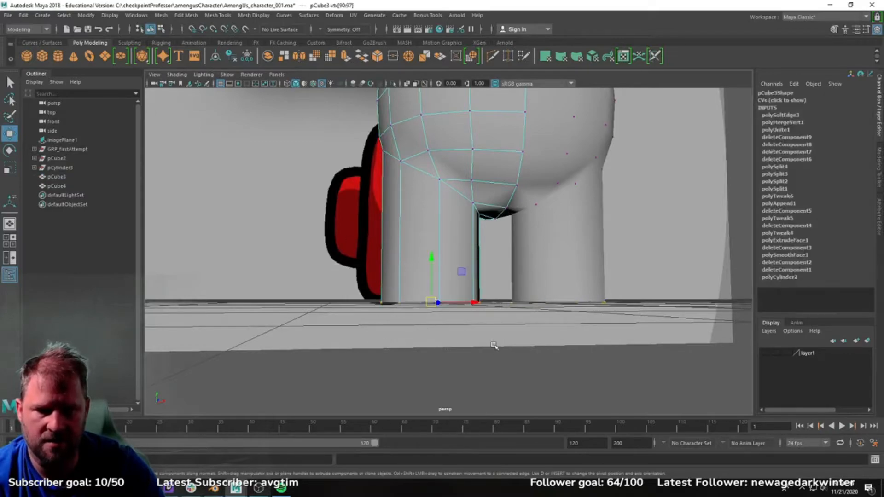
drag(431, 303, 426, 306)
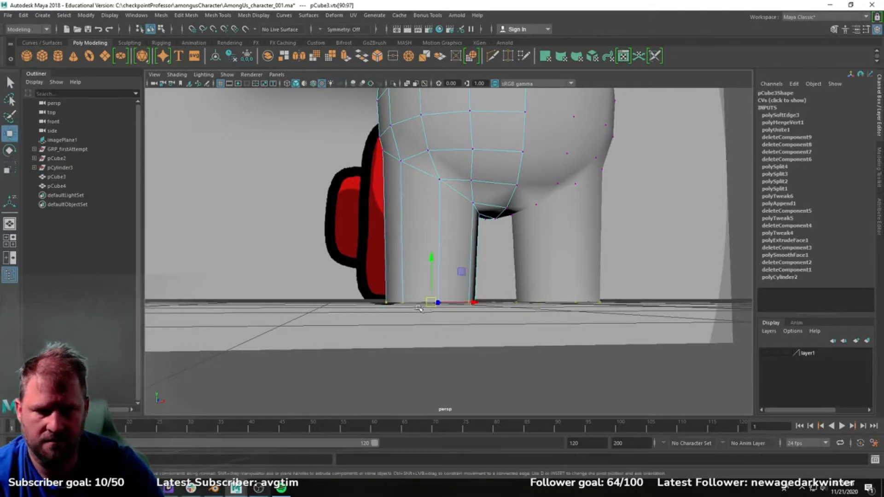
Select the open border edge loop at the leg's bottom, extrude it and scale the new edges inward.
scroll(421, 309, up, 1)
key(w)
shift+right_drag(447, 256, 446, 284)
key(ctrl+z)
alt+drag(410, 207, 414, 224)
right_drag(413, 224, 414, 205)
double_click(417, 274)
alt+drag(419, 259, 387, 240)
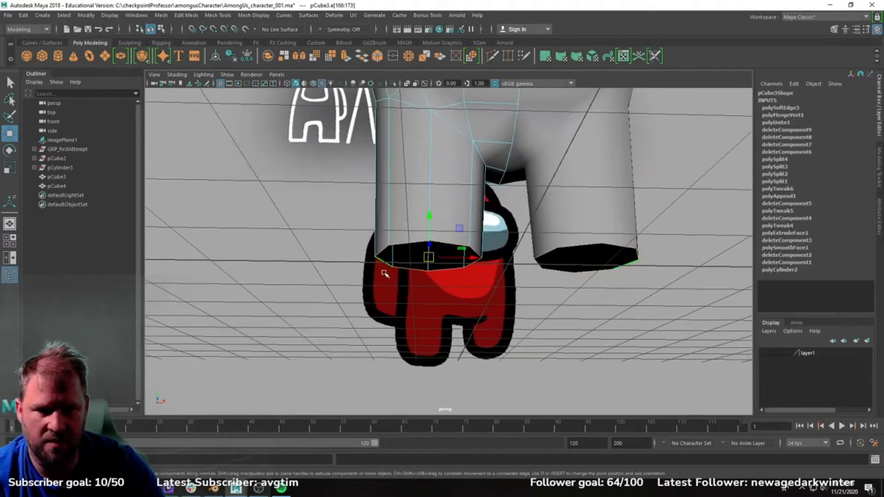
shift+right_drag(431, 214, 432, 239)
alt+drag(432, 239, 411, 253)
key(w)
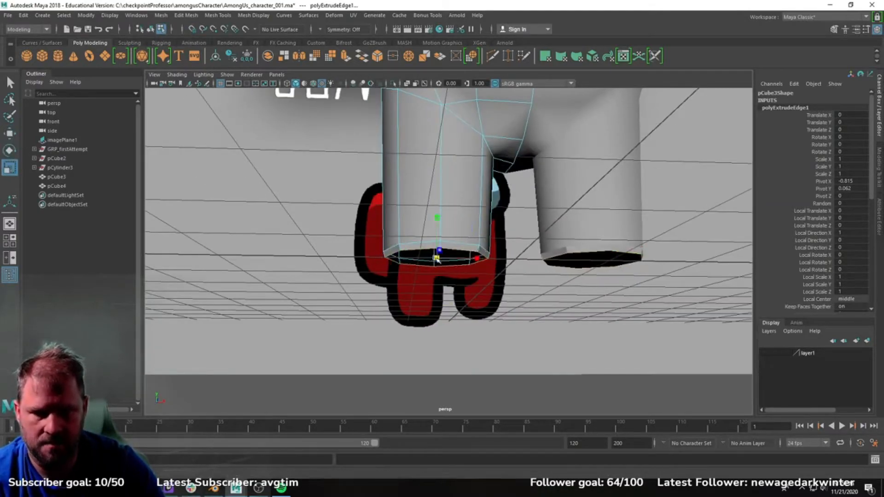
Extrude the leg's inner bottom border again and merge it to the center to close the foot.
alt+drag(421, 257, 455, 181)
shift+right_drag(455, 181, 456, 199)
drag(462, 261, 449, 253)
shift+right_drag(432, 196, 474, 164)
key(w)
alt+drag(455, 142, 469, 198)
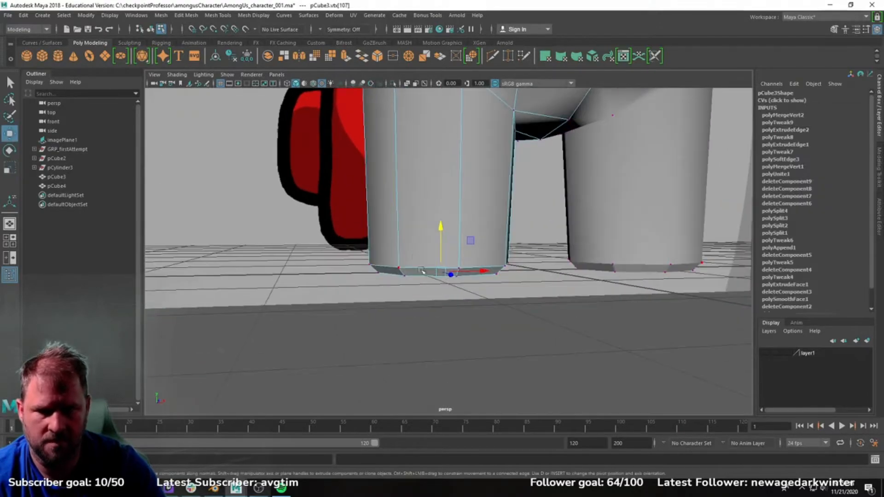
Insert a horizontal edge loop around the middle of the leg.
scroll(474, 231, down, 5)
key(F8)
click(489, 278)
alt+drag(489, 278, 445, 242)
scroll(489, 266, up, 3)
click(469, 241)
alt+middle_drag(428, 235, 419, 246)
Select the leg's lower ring of vertices and scale them inward to narrow the foot.
right_drag(435, 221, 322, 193)
click(414, 197)
key(r)
alt+drag(435, 217, 359, 209)
click(501, 328)
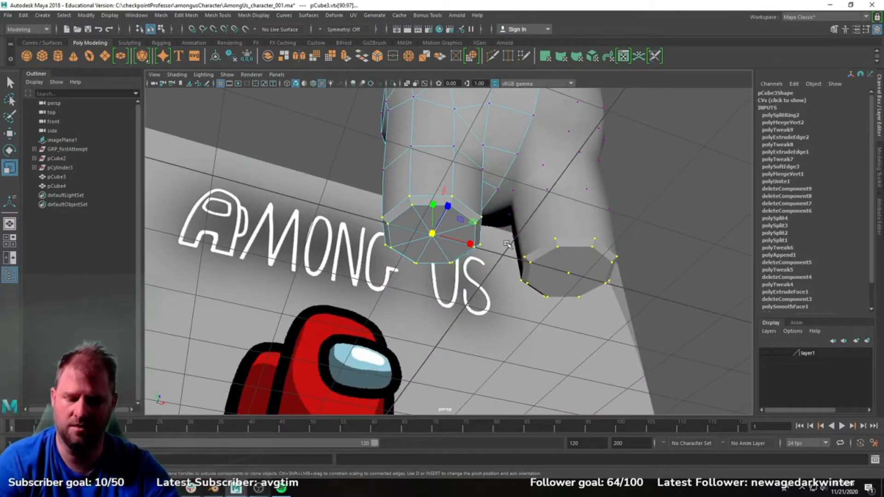
scroll(502, 216, down, 8)
alt+drag(483, 215, 460, 235)
key(w)
scroll(490, 273, up, 4)
click(490, 273)
scroll(461, 235, up, 4)
drag(361, 239, 477, 293)
key(r)
drag(427, 258, 424, 259)
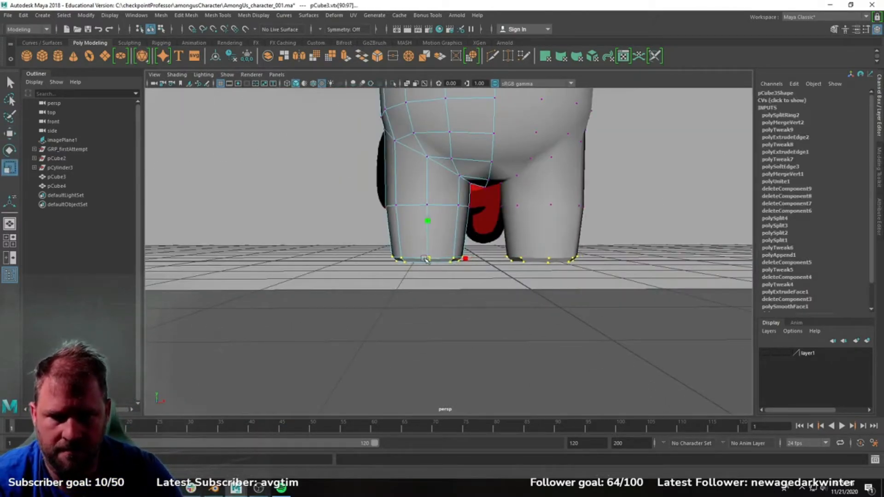
Scale the leg's middle edge loop slightly inward and move it up the leg.
right_drag(412, 219, 408, 192)
click(410, 204)
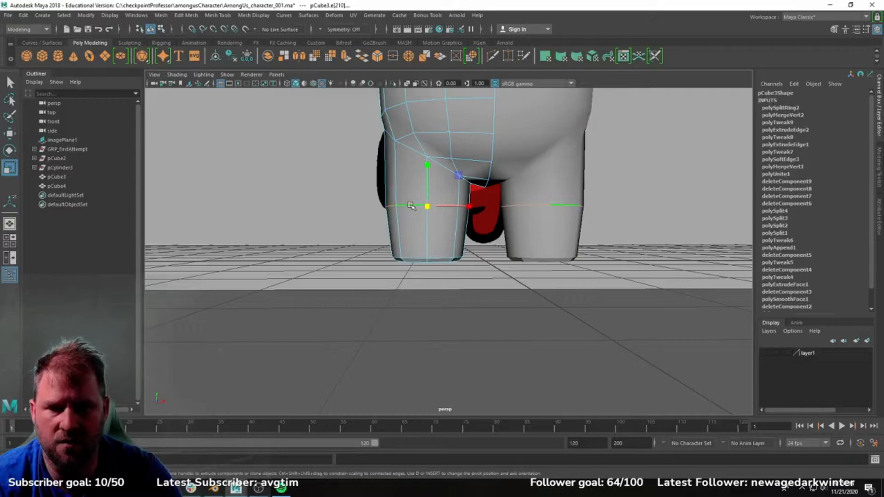
drag(427, 206, 422, 207)
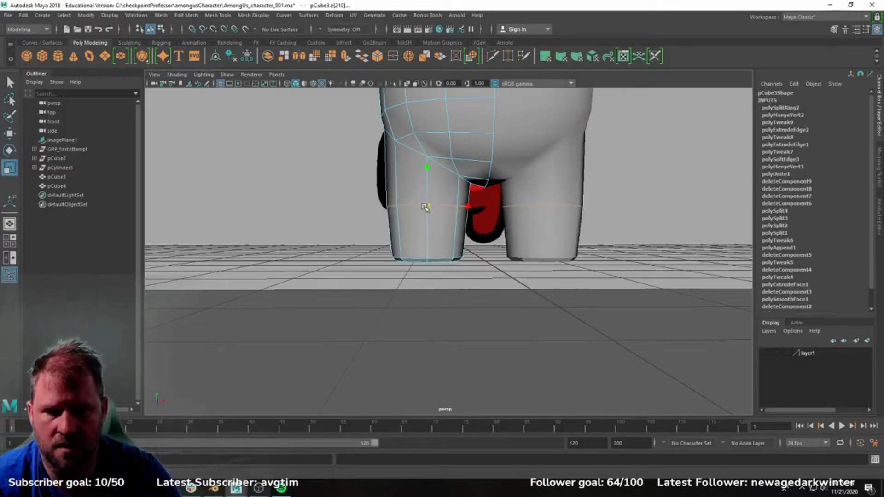
key(w)
scroll(391, 256, up, 3)
drag(417, 217, 418, 209)
Scale the edge loop on the underside of the foot inward.
key(r)
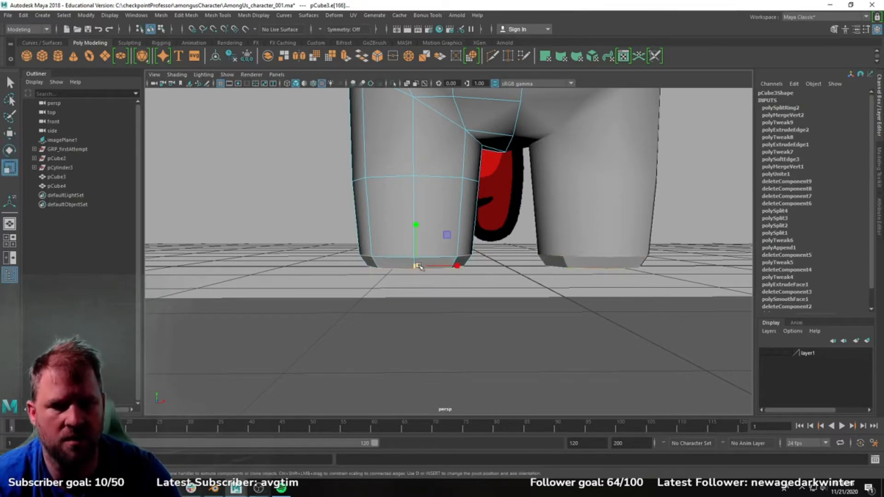
drag(418, 266, 411, 270)
key(w)
scroll(411, 205, up, 1)
Return the half body to object mode and apply Soften Edge to it.
right_drag(404, 174, 433, 161)
alt+drag(428, 175, 465, 167)
click(161, 15)
mouse_move(187, 19)
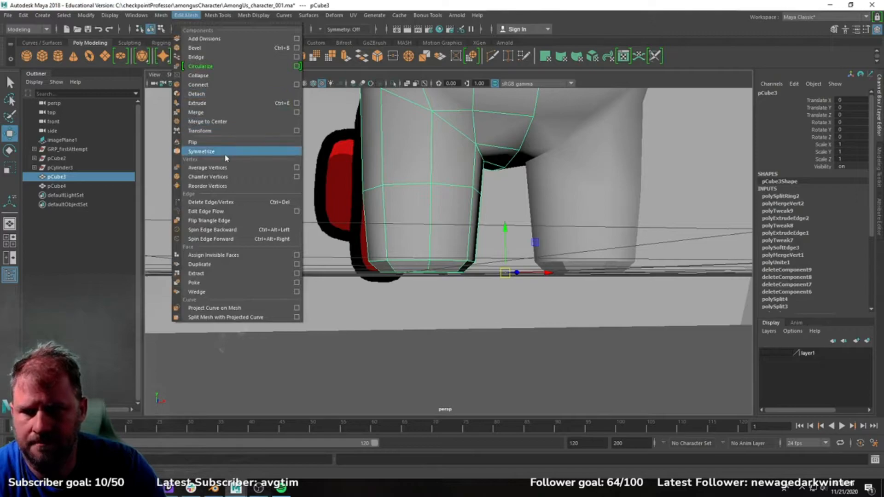
mouse_move(254, 16)
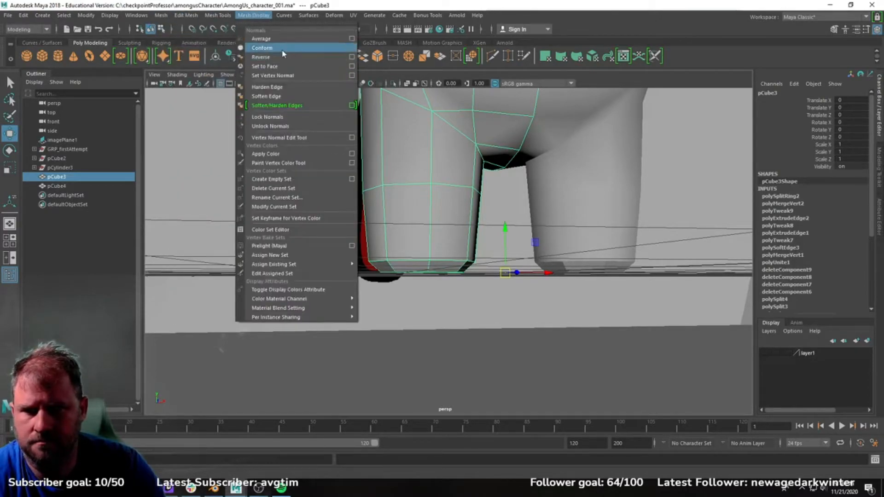
click(294, 97)
click(514, 287)
scroll(515, 287, down, 7)
click(516, 289)
alt+drag(515, 289, 534, 235)
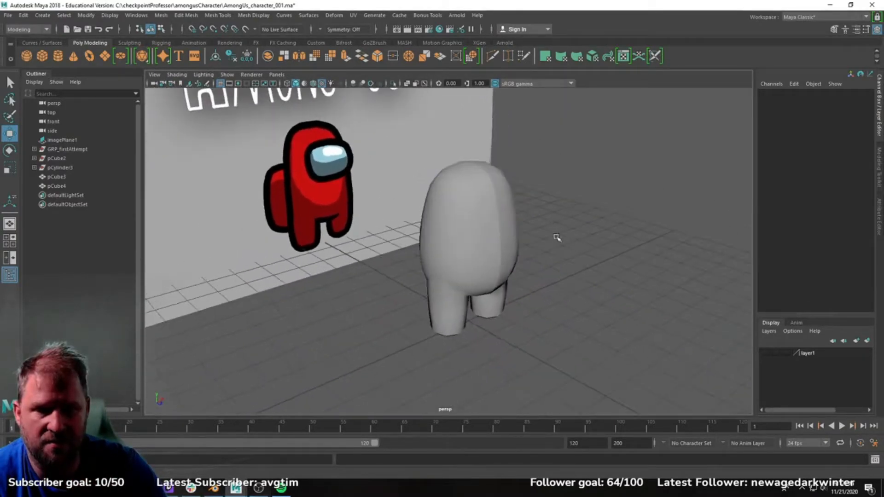
alt+drag(621, 241, 562, 276)
Try to extrude the front faces of the body at visor height, working on the half body.
click(491, 218)
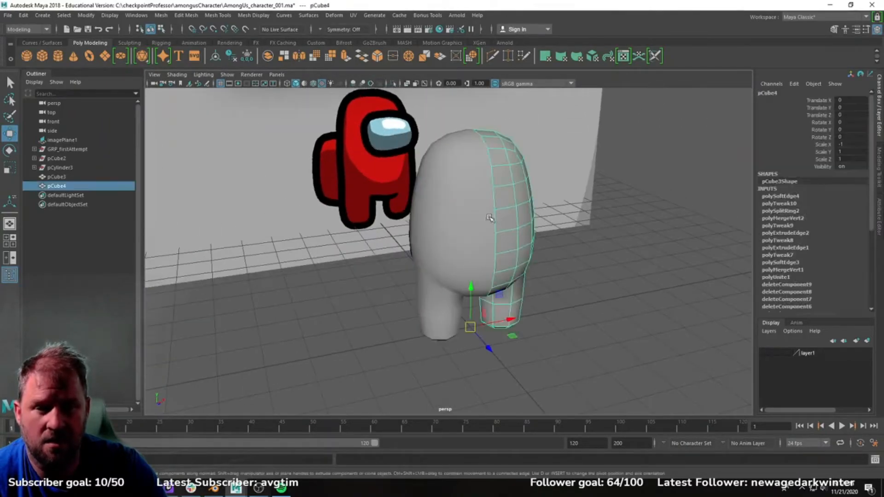
shift+click(478, 208)
alt+drag(578, 215, 473, 204)
right_click(472, 203)
click(472, 229)
click(458, 218)
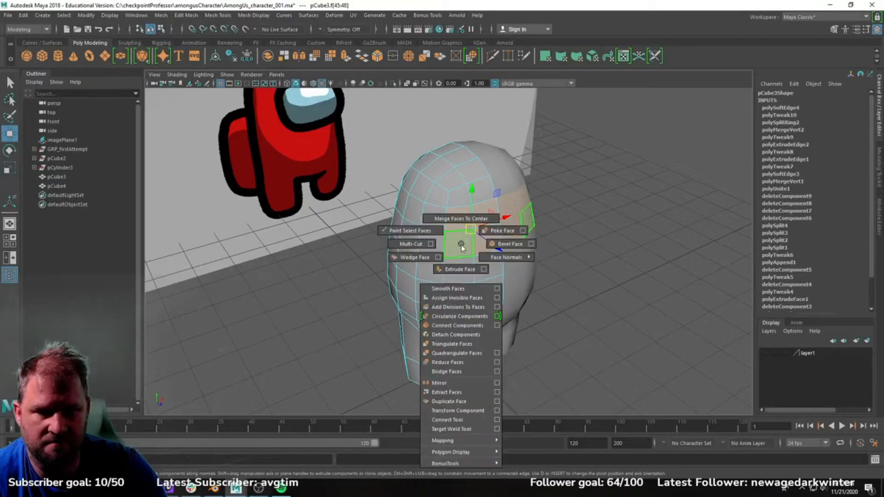
key(ctrl+e)
alt+drag(463, 247, 663, 238)
key(ctrl+z)
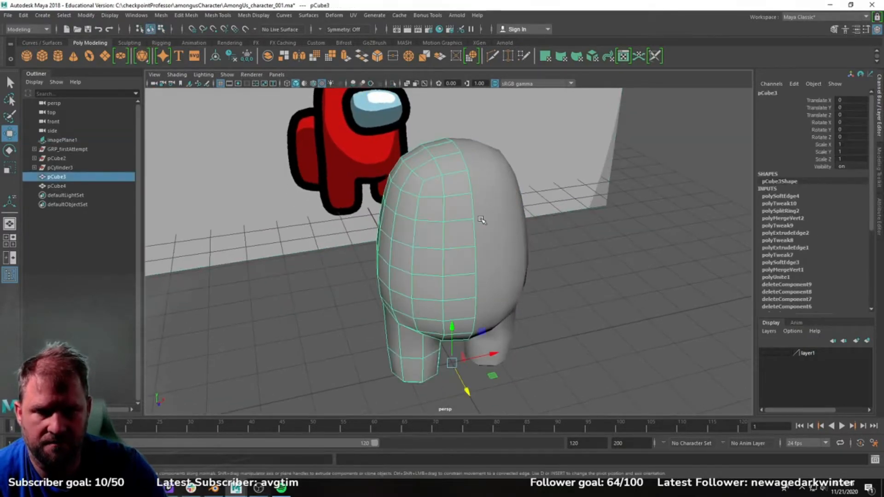
Duplicate both body halves and combine the copies into one mesh.
key(ctrl+shift+d)
alt+drag(466, 387, 578, 309)
click(159, 17)
click(184, 47)
alt+right_drag(349, 184, 412, 205)
alt+drag(413, 205, 406, 156)
Select the visor faces on the front of the combined copy, invert the selection and delete all other faces.
right_drag(407, 156, 407, 184)
click(382, 155)
shift+click(411, 152)
shift+click(416, 183)
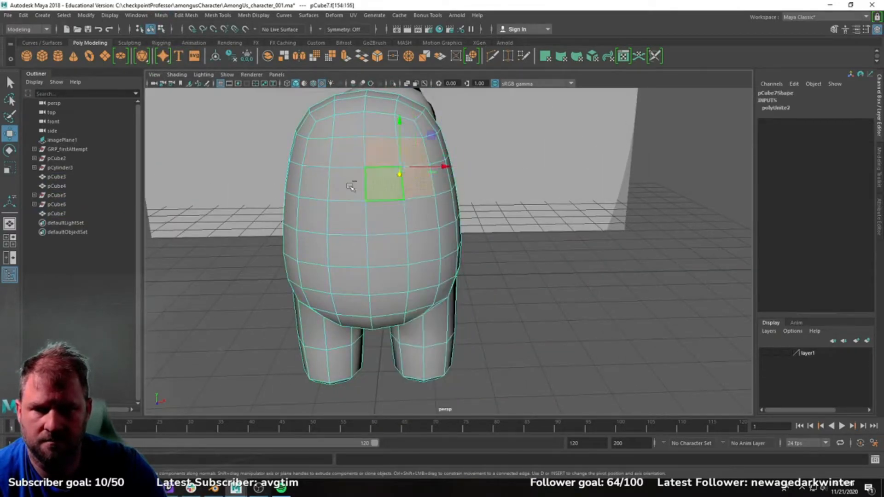
alt+drag(354, 189, 428, 202)
alt+right_drag(428, 203, 359, 185)
shift+drag(495, 144, 582, 359)
alt+drag(598, 237, 491, 270)
key(Delete)
Try moving part of the isolated visor patch.
right_drag(490, 273, 523, 279)
right_drag(523, 278, 544, 313)
double_click(506, 310)
alt+middle_drag(564, 306, 515, 256)
drag(460, 278, 464, 286)
key(ctrl+z)
key(ctrl+z)
Select the visor patch's vertices and merge the overlapping ones.
mouse_move(523, 300)
alt+mouse_down()
mouse_move(542, 280)
mouse_move(538, 302)
alt+mouse_up()
right_drag(537, 298, 495, 298)
drag(493, 302, 532, 384)
shift+right_drag(533, 336, 533, 308)
Select all faces of the visor patch and extrude them outward to give the visor thickness.
alt+middle_drag(545, 332, 507, 231)
right_drag(506, 229, 505, 249)
click(483, 199)
double_click(497, 188)
shift+right_drag(476, 215, 479, 241)
drag(491, 243, 516, 258)
Select the faces on the inner back side of the extruded visor and delete them.
alt+drag(492, 295, 499, 235)
click(476, 170)
alt+right_drag(500, 234, 537, 249)
alt+drag(494, 230, 630, 235)
right_drag(552, 231, 553, 251)
click(558, 213)
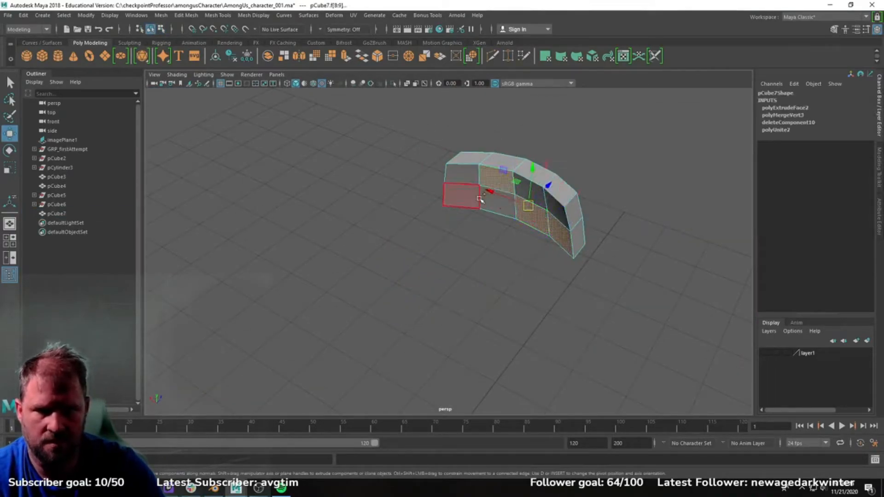
key(Delete)
Adjust the vertices along one outer side of the visor by moving them slightly inward.
alt+drag(534, 209, 546, 250)
alt+drag(458, 318, 431, 250)
right_drag(431, 250, 392, 236)
click(384, 277)
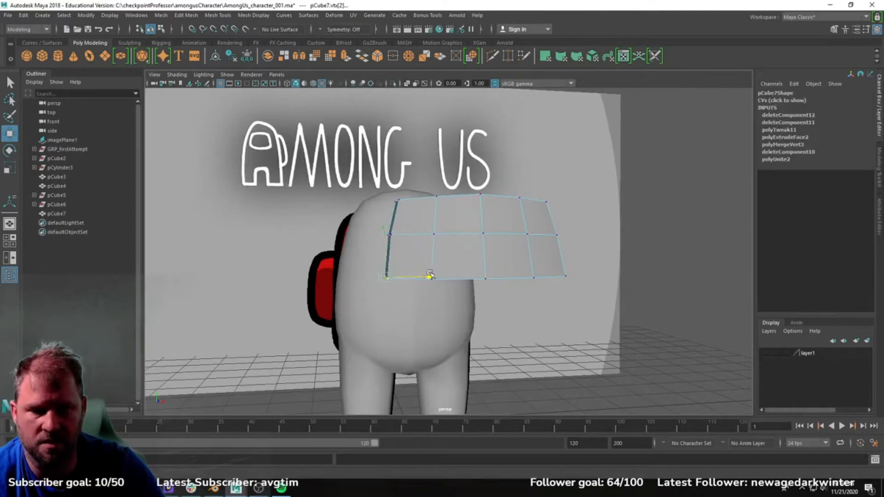
drag(395, 233, 397, 235)
Delete the faces of the unadjusted half of the visor and return to object mode.
alt+drag(493, 249, 525, 284)
right_drag(520, 216, 520, 237)
drag(361, 150, 599, 325)
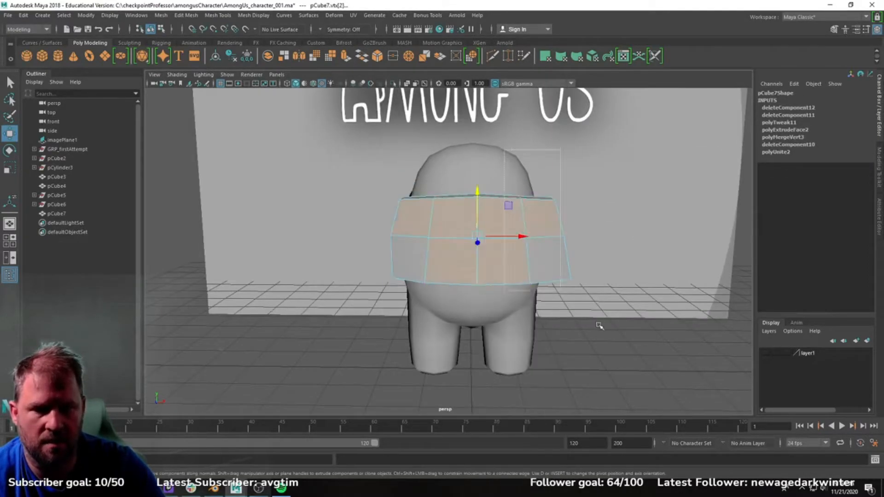
key(Delete)
alt+drag(701, 367, 578, 123)
right_click(437, 225)
click(462, 210)
click(414, 335)
alt+drag(414, 336, 715, 274)
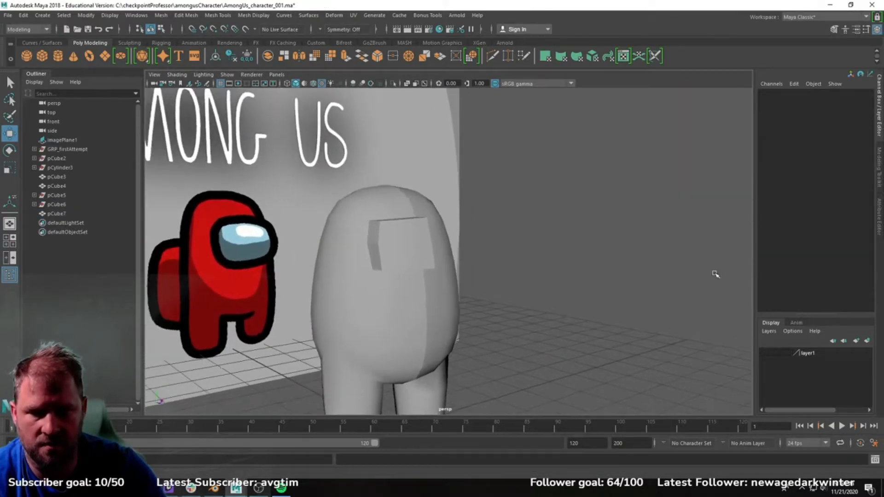
Select the remaining half of the visor and freeze its transformations.
click(403, 247)
alt+middle_drag(414, 247, 492, 245)
key(f)
scroll(489, 248, down, 5)
alt+drag(486, 254, 359, 271)
click(86, 16)
click(140, 60)
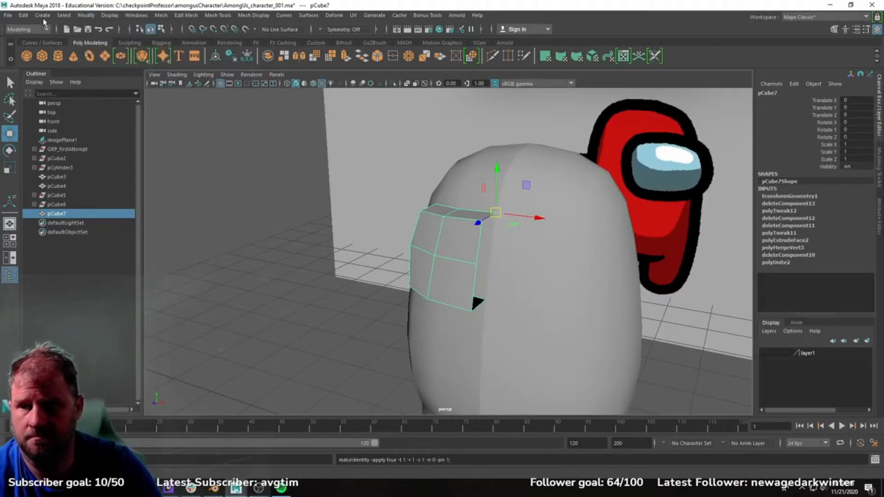
Create a mirrored copy of the visor half across the body's centre with Duplicate Special at Scale X -1.
click(23, 16)
mouse_move(99, 133)
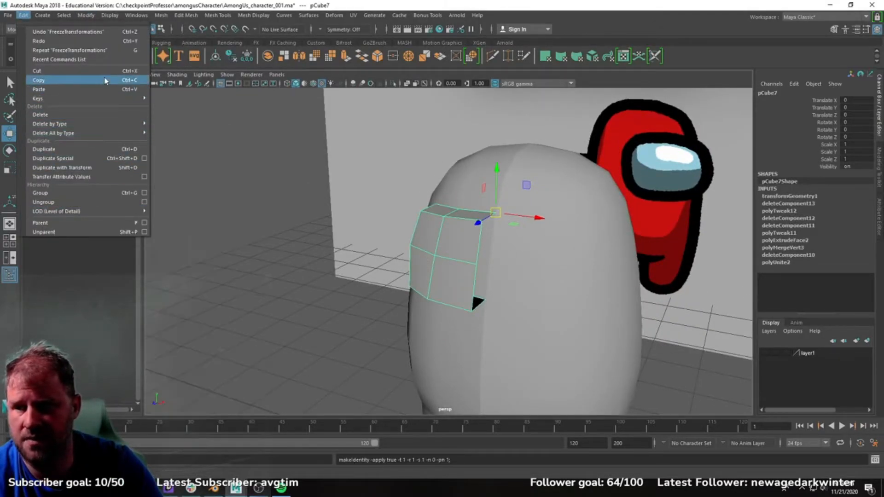
click(95, 158)
alt+drag(421, 243, 428, 247)
alt+drag(449, 244, 477, 241)
Refine the original visor half by nudging its outer, lower and middle front vertices slightly toward the centre.
click(416, 222)
right_drag(420, 223, 396, 199)
alt+drag(396, 197, 413, 178)
drag(454, 222, 457, 221)
drag(412, 176, 456, 225)
click(409, 292)
drag(410, 249, 412, 247)
click(445, 293)
drag(486, 293, 495, 293)
click(448, 248)
drag(491, 248, 497, 249)
Compare the shape of the mirrored visor with the reference character from the front and the side.
alt+drag(613, 276, 560, 263)
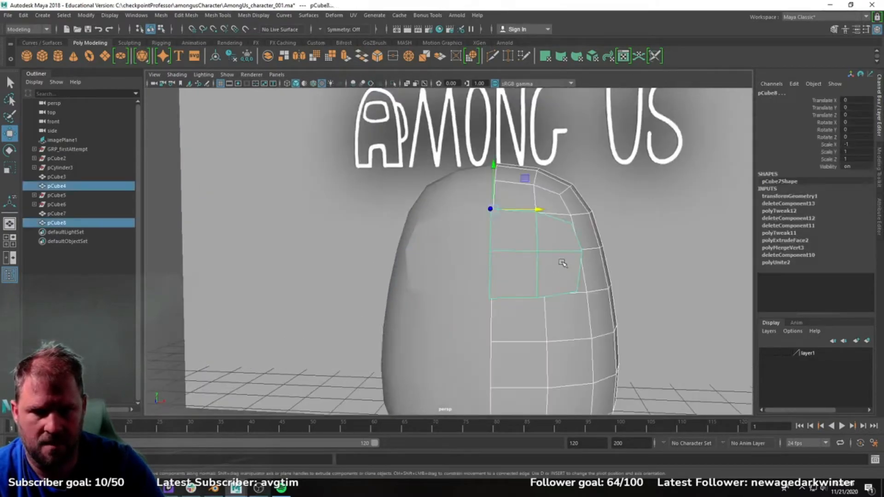
right_drag(554, 241, 544, 238)
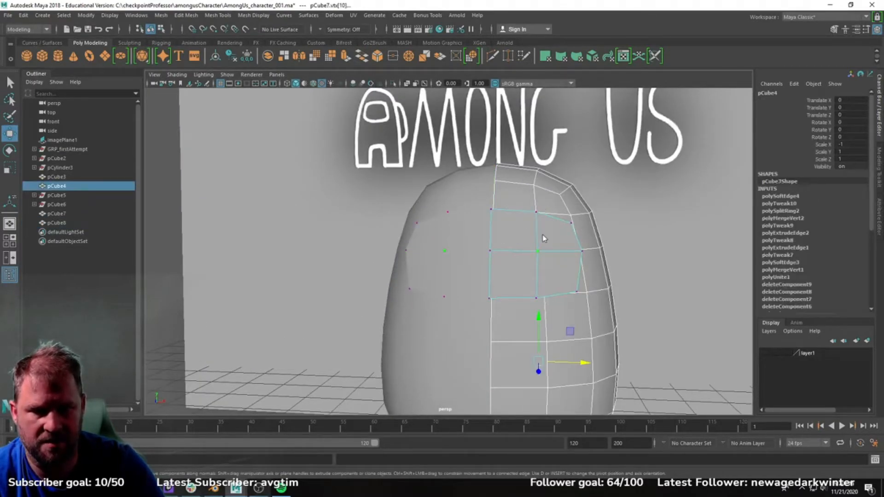
click(611, 196)
scroll(452, 260, down, 5)
click(585, 360)
alt+drag(585, 360, 434, 314)
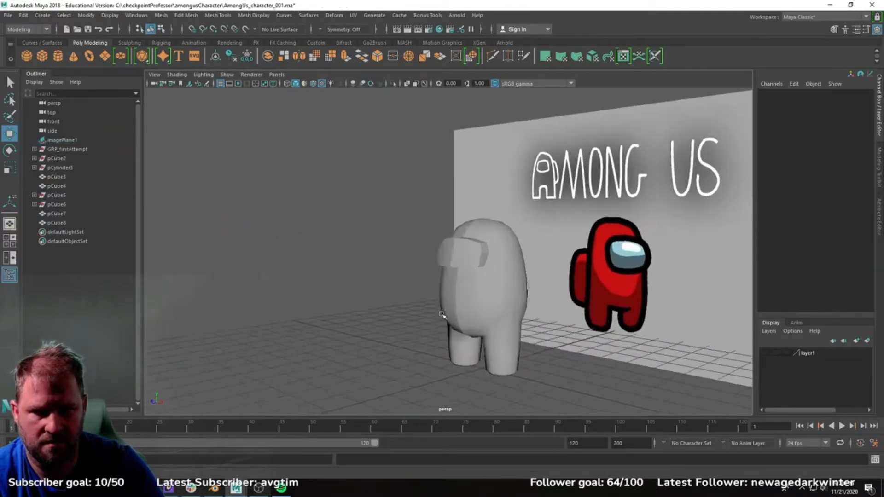
alt+right_drag(434, 314, 540, 329)
Nudge vertices of the mirrored visor half slightly to refine the visor's outline.
click(482, 242)
right_drag(481, 242, 465, 252)
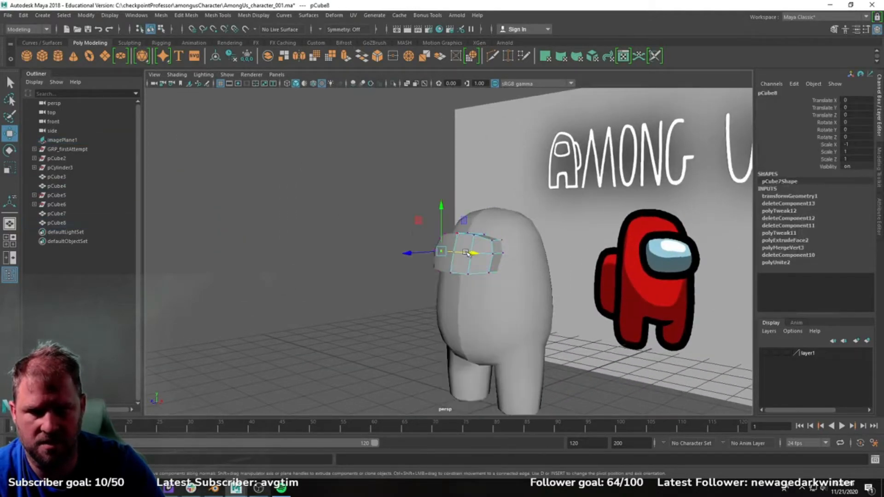
alt+drag(466, 252, 517, 285)
alt+right_drag(518, 285, 531, 292)
drag(530, 293, 556, 293)
drag(518, 234, 519, 230)
alt+drag(519, 230, 441, 206)
alt+right_drag(442, 205, 564, 253)
alt+drag(565, 252, 554, 243)
Select both visor halves and examine how their sides and underside sit against the body.
mouse_move(493, 222)
right_down()
mouse_move(502, 204)
mouse_move(476, 213)
mouse_move(484, 211)
right_up()
click(467, 214)
shift+click(488, 225)
alt+drag(488, 225, 529, 252)
alt+right_drag(529, 252, 486, 240)
alt+drag(487, 240, 506, 283)
alt+drag(444, 264, 497, 260)
alt+drag(479, 193, 505, 175)
alt+middle_drag(471, 209, 473, 162)
alt+right_drag(473, 162, 503, 282)
alt+drag(503, 282, 493, 173)
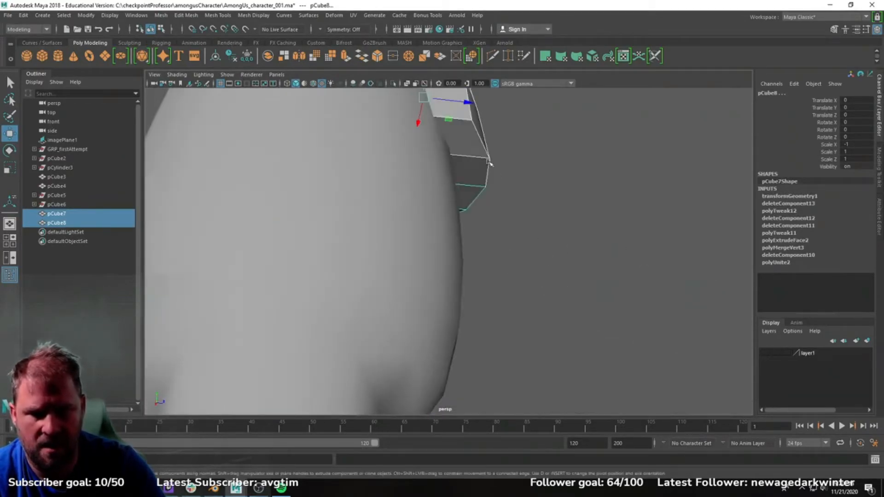
alt+right_drag(494, 173, 479, 210)
alt+drag(479, 211, 449, 197)
right_drag(450, 197, 452, 210)
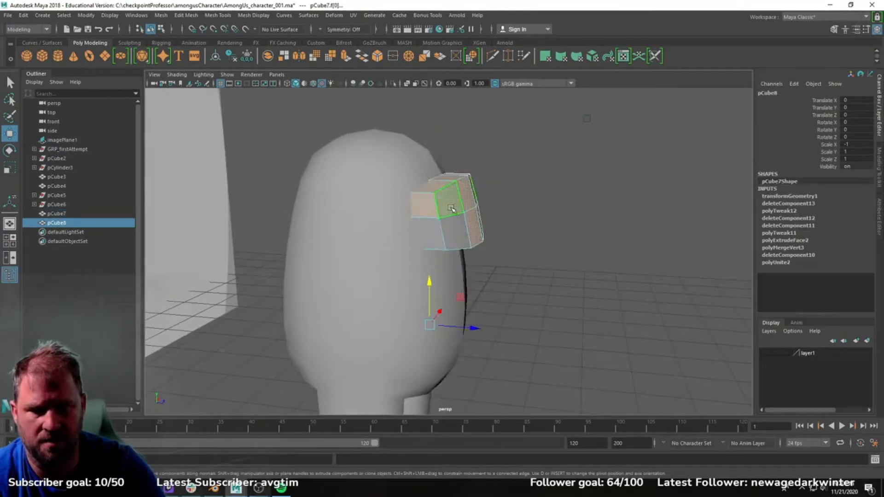
click(464, 195)
click(469, 202)
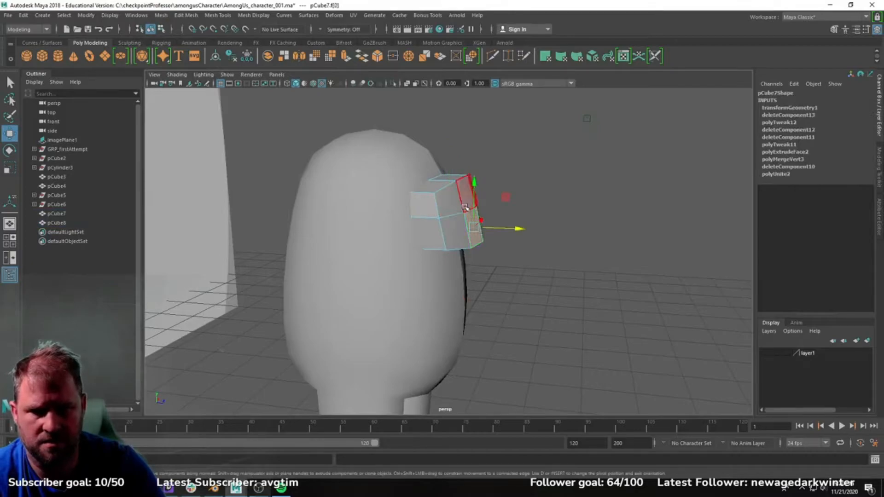
alt+drag(457, 229, 494, 212)
alt+drag(487, 197, 417, 223)
click(517, 248)
scroll(421, 232, up, 3)
Select both visor halves and combine them into a single mesh.
click(542, 171)
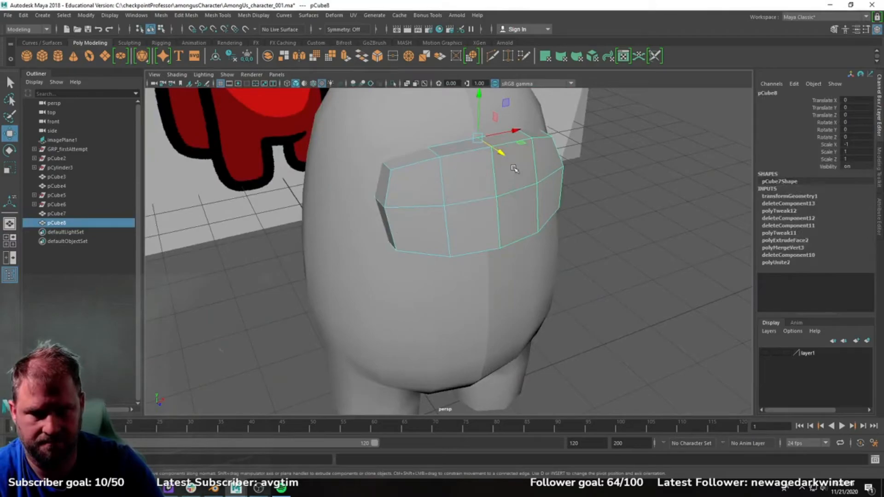
shift+click(437, 207)
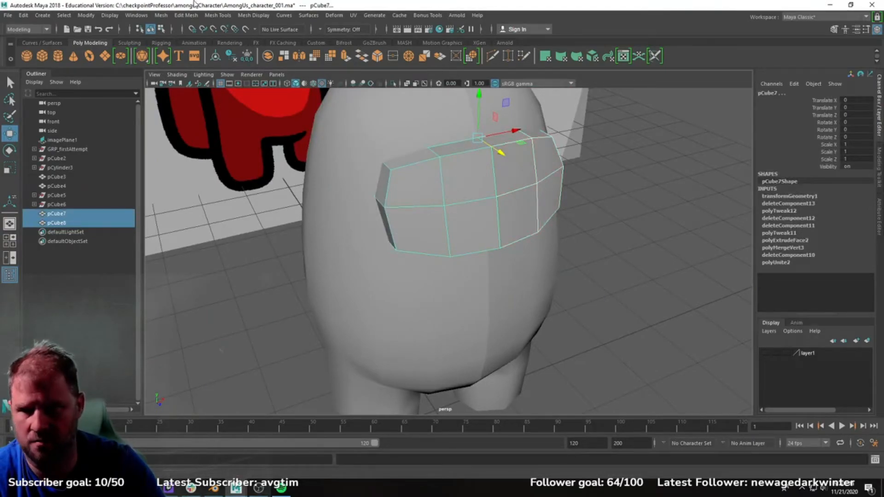
click(161, 15)
click(175, 49)
Select all vertices of the combined visor and merge them along the centre seam.
right_drag(445, 178, 389, 159)
scroll(389, 159, down, 4)
drag(389, 159, 543, 276)
shift+right_drag(488, 236, 516, 151)
Select the edges around the visor's front face and bevel them.
scroll(517, 151, up, 5)
right_drag(458, 177, 457, 152)
click(419, 163)
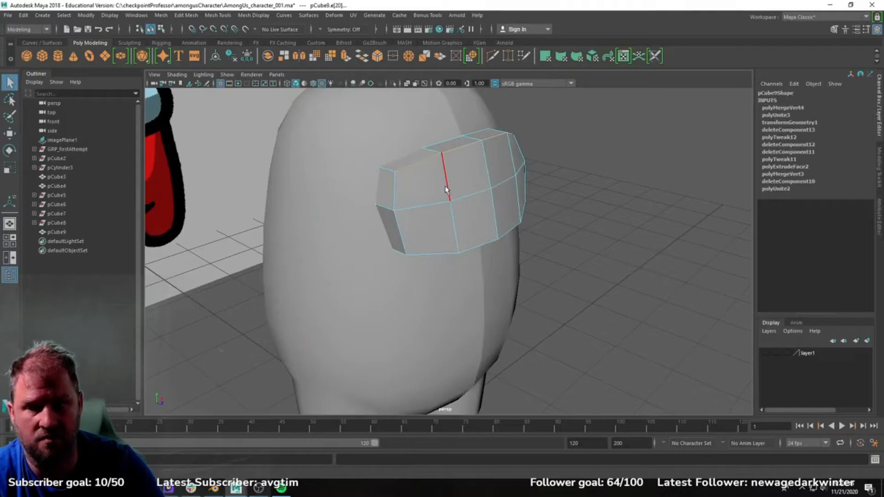
key(w)
shift+click(397, 194)
shift+click(450, 252)
alt+drag(450, 251, 479, 232)
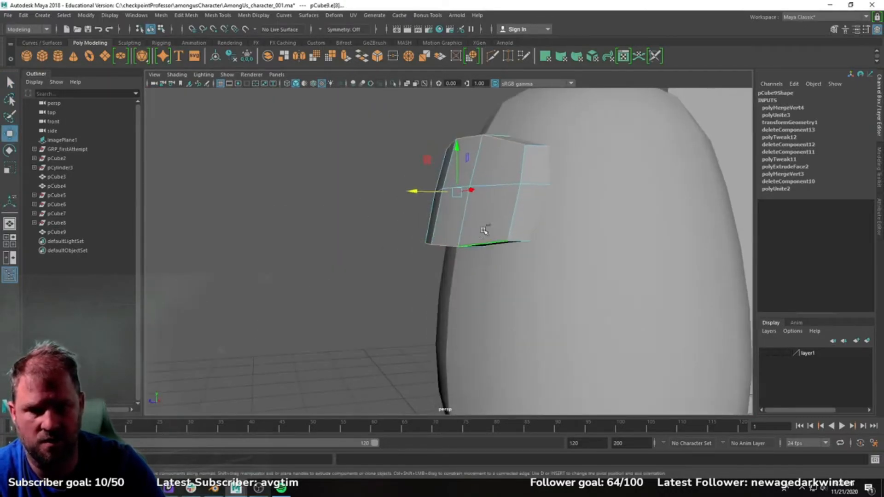
shift+right_drag(505, 180, 540, 184)
Set the visor bevel to 2 segments with a fraction of 0.7 and return to object mode.
alt+drag(548, 179, 616, 262)
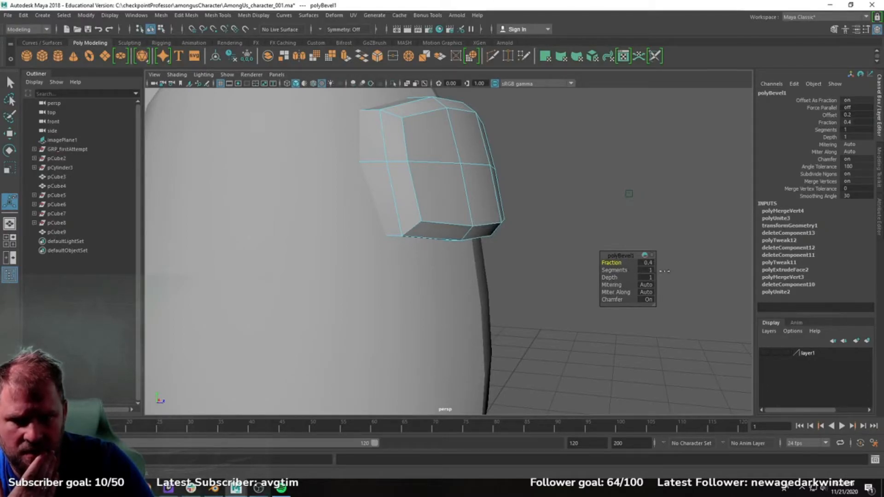
drag(605, 270, 625, 277)
alt+drag(532, 161, 559, 177)
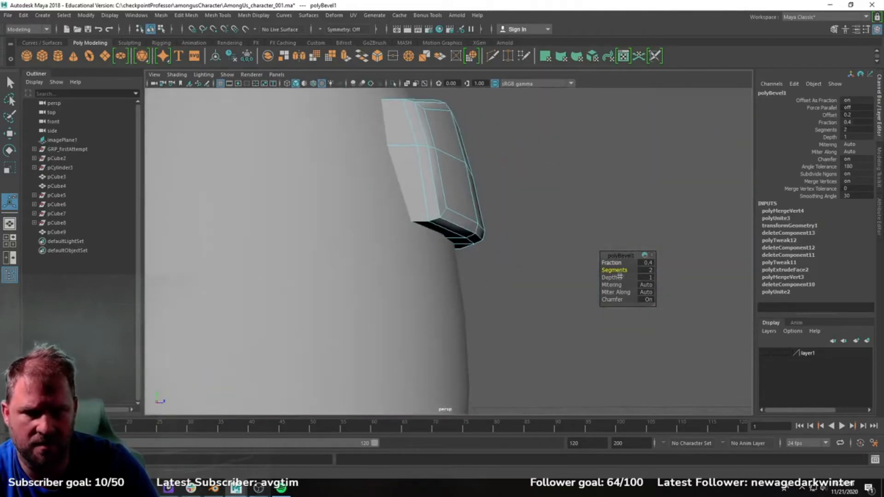
drag(619, 263, 617, 266)
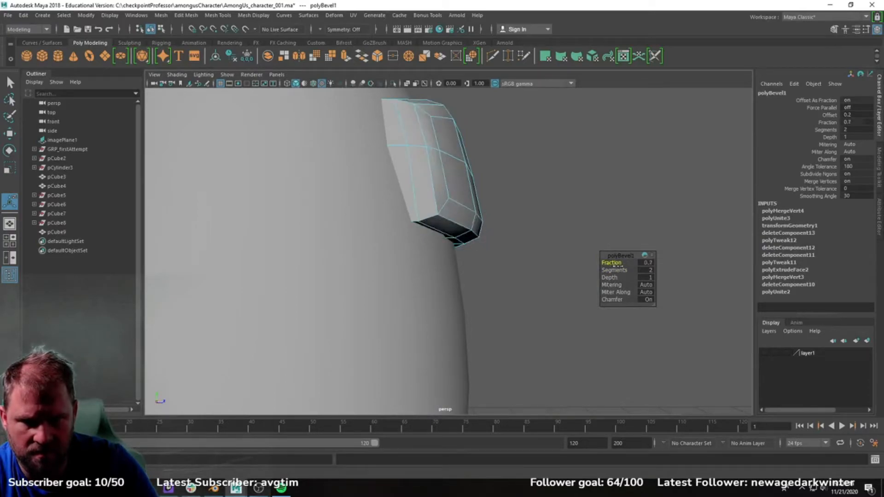
key(w)
scroll(528, 202, down, 4)
alt+drag(529, 202, 489, 244)
right_drag(472, 195, 523, 182)
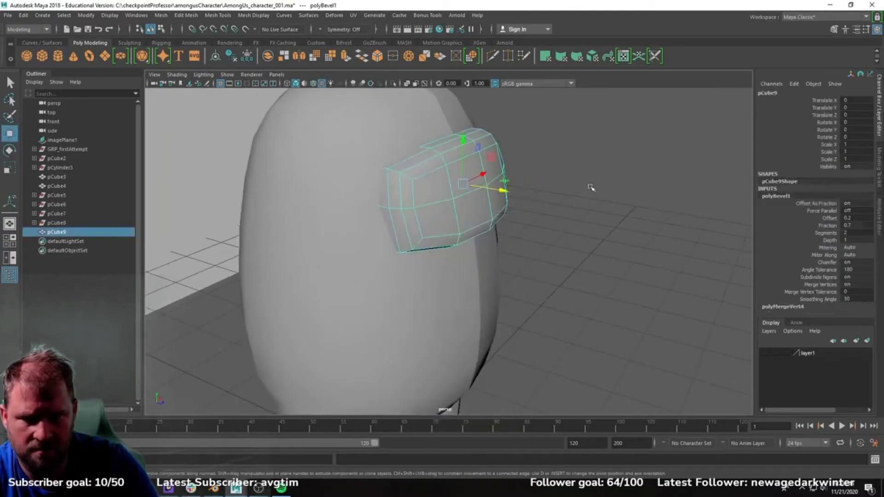
Preview the beveled visor with smooth mesh display and inspect its shape on the body.
key(3)
click(635, 257)
scroll(637, 260, down, 5)
alt+drag(638, 260, 596, 263)
scroll(507, 230, up, 5)
click(411, 203)
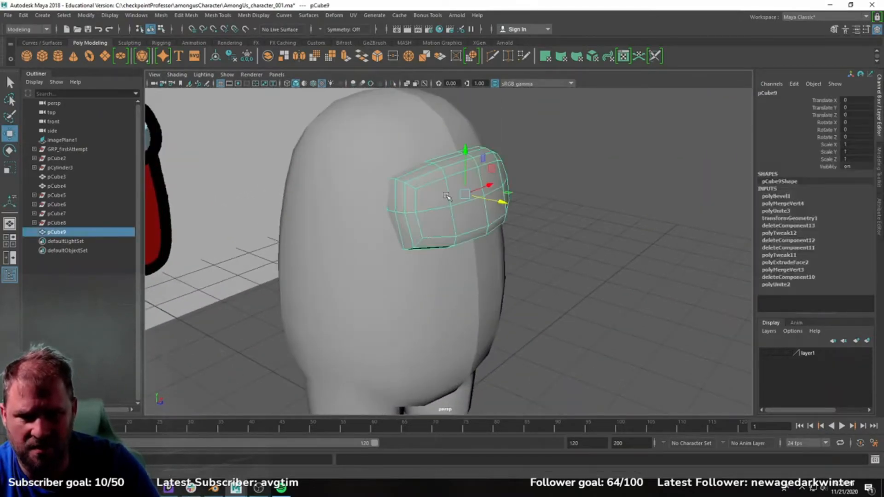
scroll(411, 203, up, 2)
alt+drag(411, 203, 449, 198)
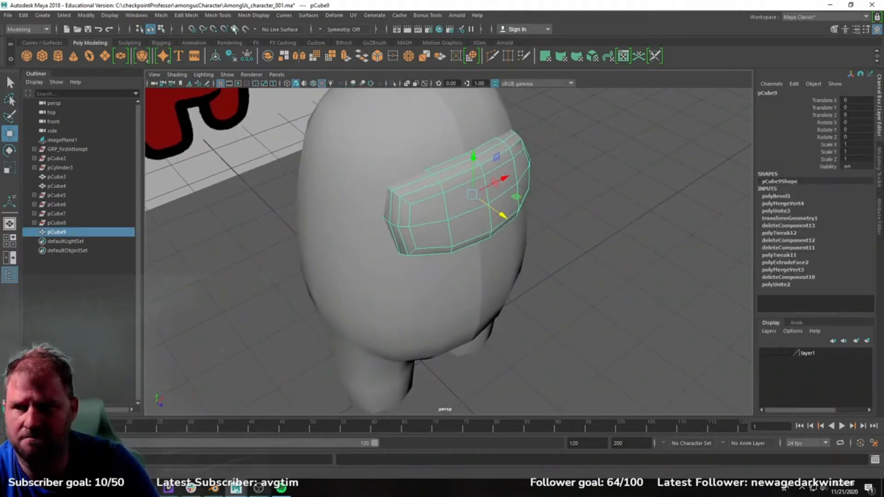
Select the visor's rear border edge loop and move it slightly back into the body.
alt+drag(365, 195, 366, 130)
alt+drag(384, 165, 427, 158)
right_drag(427, 158, 425, 135)
double_click(426, 136)
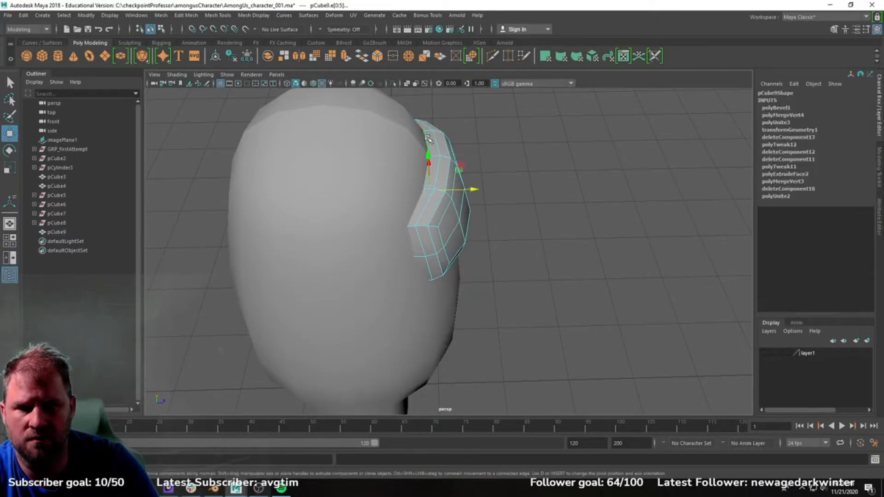
drag(469, 189, 463, 190)
alt+drag(515, 168, 455, 152)
Return the visor to object mode and apply Mesh Smooth to it.
right_drag(454, 184, 507, 152)
click(477, 204)
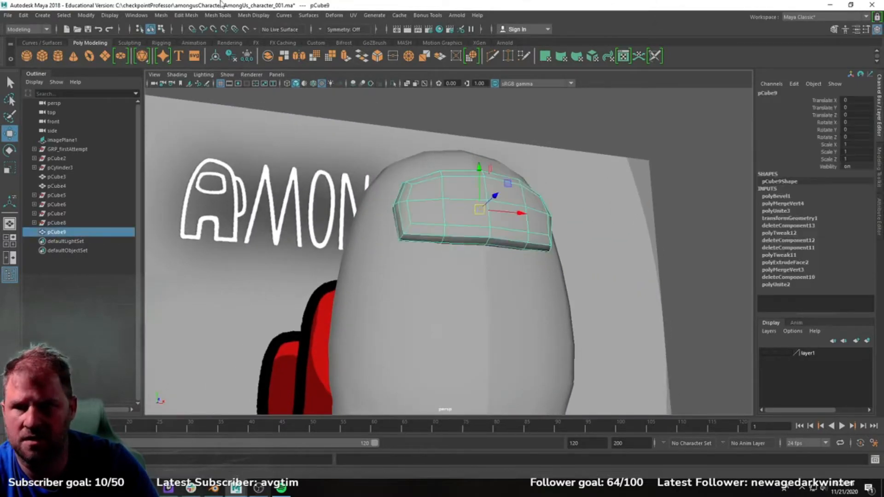
click(186, 16)
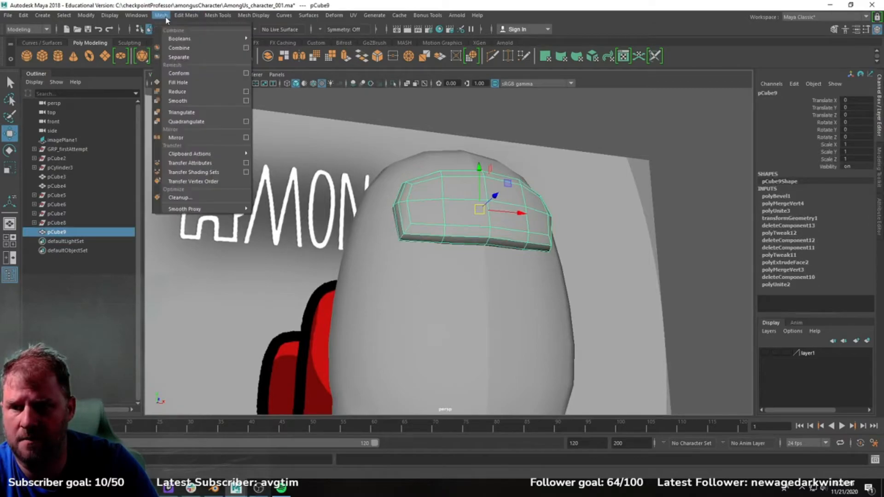
click(201, 99)
click(440, 120)
scroll(543, 191, down, 5)
alt+drag(546, 193, 617, 232)
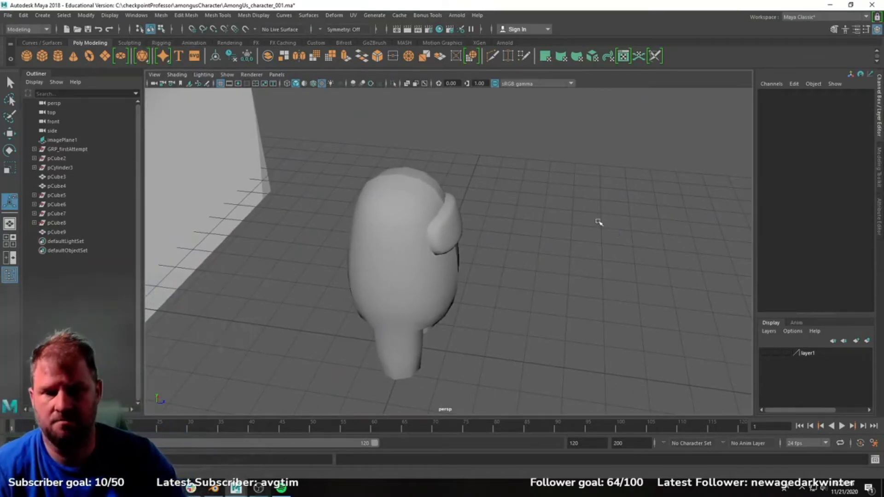
alt+drag(548, 217, 417, 241)
alt+right_drag(417, 241, 450, 249)
Scale the smoothed visor slightly taller.
click(452, 249)
key(e)
key(r)
drag(457, 206, 459, 195)
alt+drag(414, 216, 483, 248)
key(e)
key(w)
Create a polygon cube for the backpack and move it up and behind the body, to about Y 2.639 and Z -1.328.
click(559, 274)
alt+drag(559, 274, 462, 311)
alt+middle_drag(462, 311, 496, 272)
alt+right_drag(495, 272, 455, 310)
click(42, 56)
alt+drag(455, 311, 504, 302)
drag(470, 300, 466, 220)
alt+drag(467, 220, 548, 226)
drag(463, 272, 418, 276)
alt+drag(417, 277, 395, 265)
Scale the backpack cube to about 1.887 in X and 2.251 in Y.
key(e)
key(r)
drag(408, 236, 405, 187)
key(ctrl+z)
key(w)
alt+drag(309, 247, 454, 198)
key(r)
key(w)
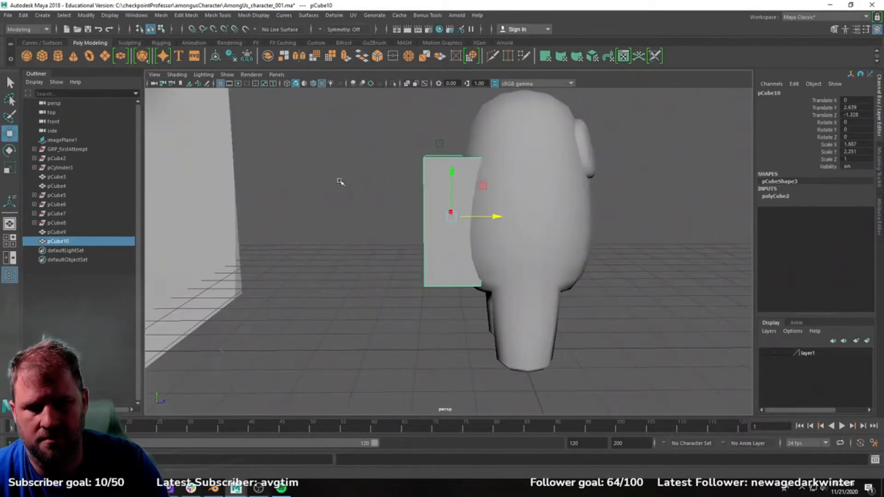
Split the backpack cube through its middle with a vertical and a horizontal edge loop.
alt+drag(339, 181, 396, 218)
right_click(396, 219)
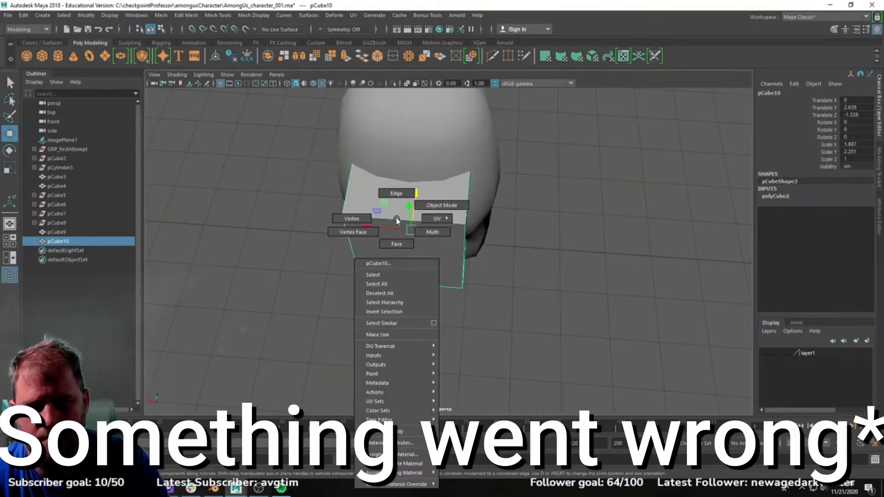
right_drag(396, 219, 396, 194)
click(377, 217)
ctrl+right_drag(377, 217, 382, 238)
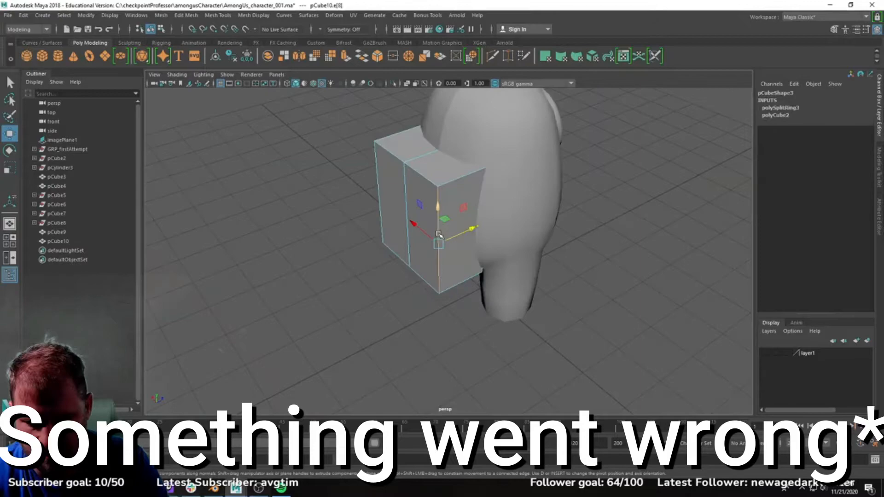
Delete the isolated backpack cube's faces on the side facing the body, then show the whole scene again.
right_click(450, 184)
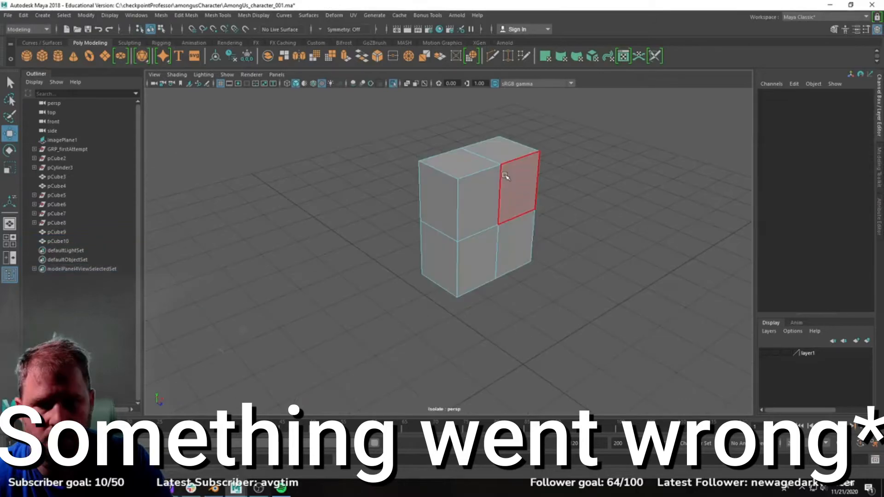
drag(505, 175, 486, 253)
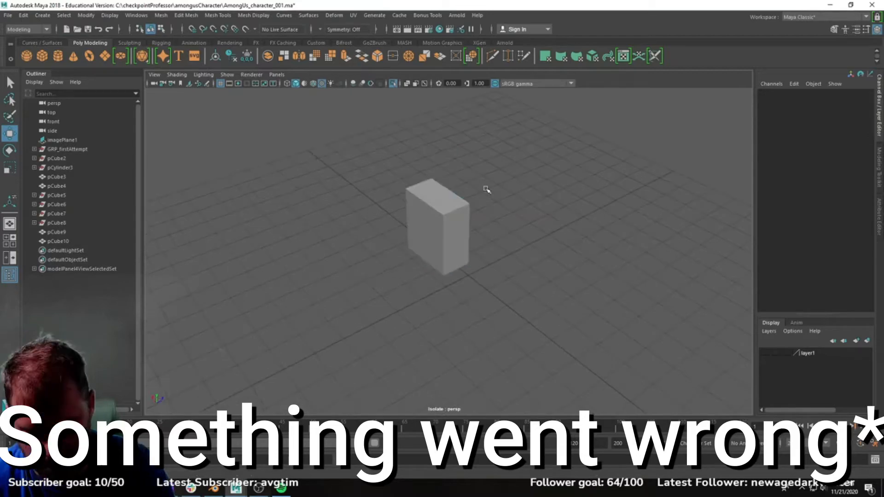
key(ctrl+1)
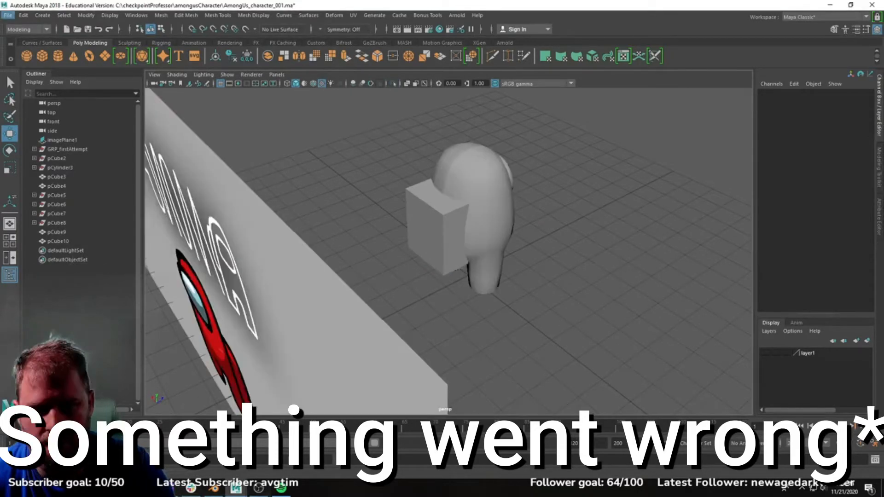
Move the backpack's outer rear side vertices toward the body so its back is angled from the centre line.
alt+drag(513, 161, 452, 118)
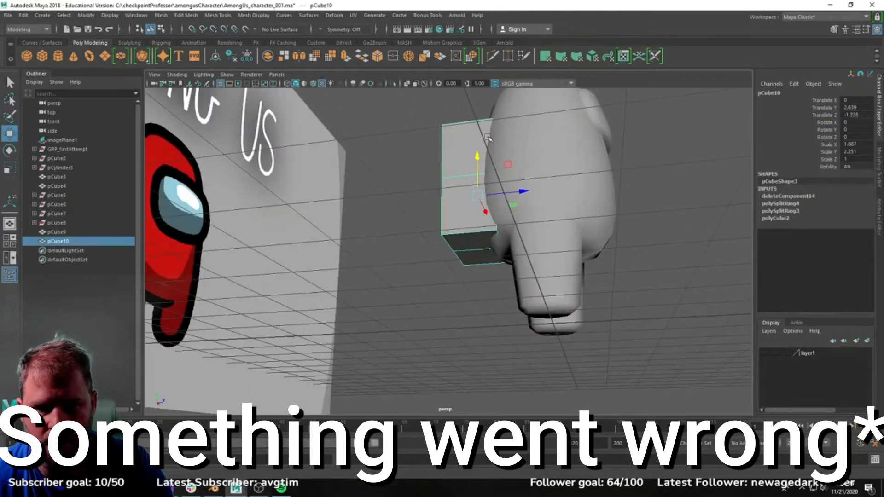
alt+drag(488, 138, 462, 211)
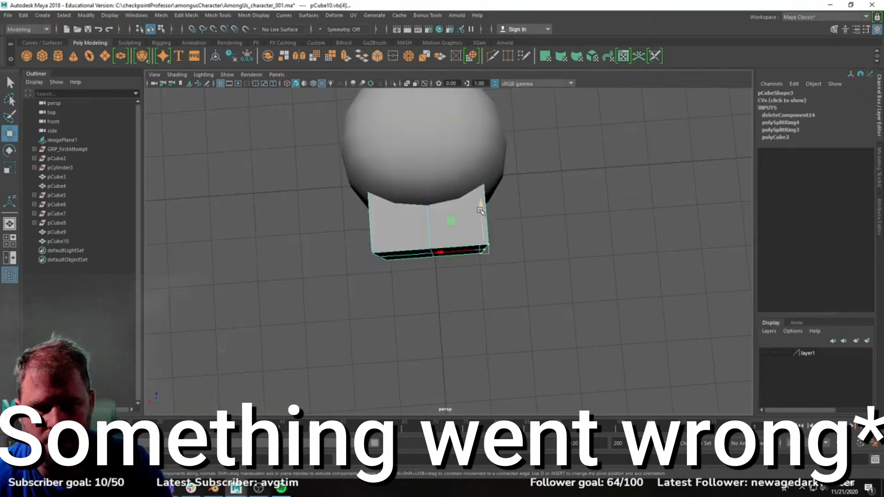
drag(400, 293, 400, 268)
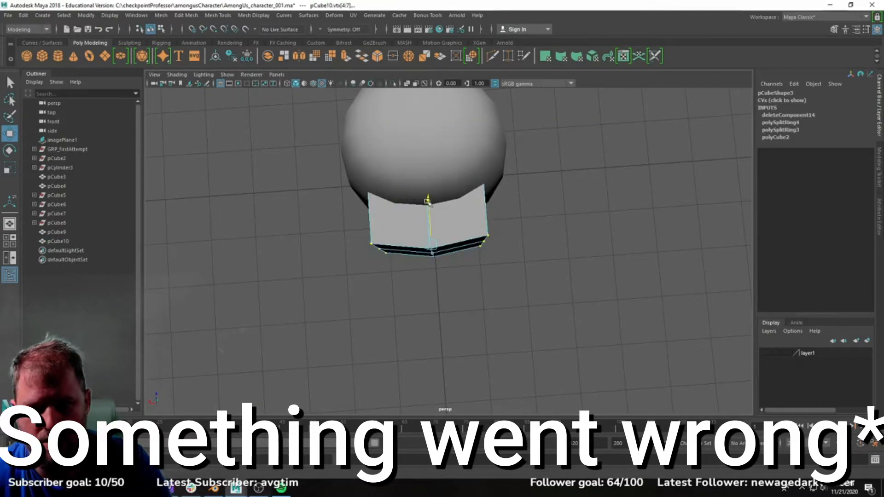
Move the backpack's lower rear vertices toward the body and lower its bottom vertices slightly.
alt+drag(433, 154, 502, 189)
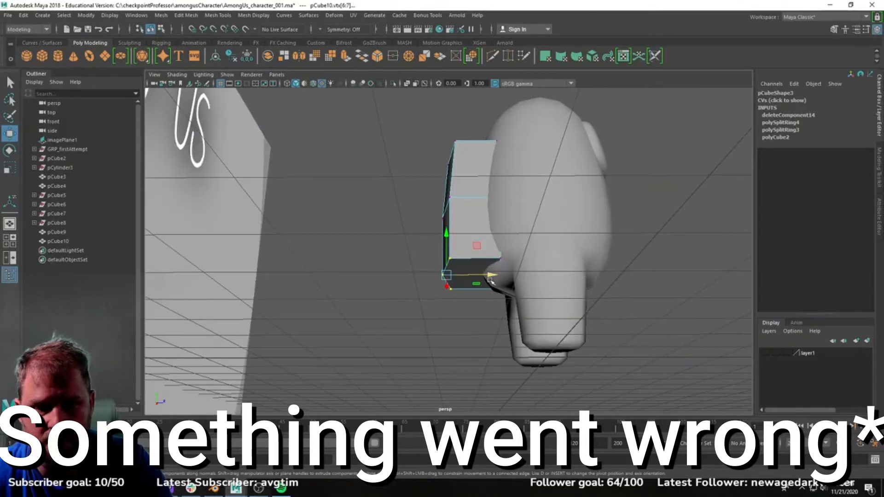
drag(495, 276, 501, 277)
drag(564, 327, 489, 250)
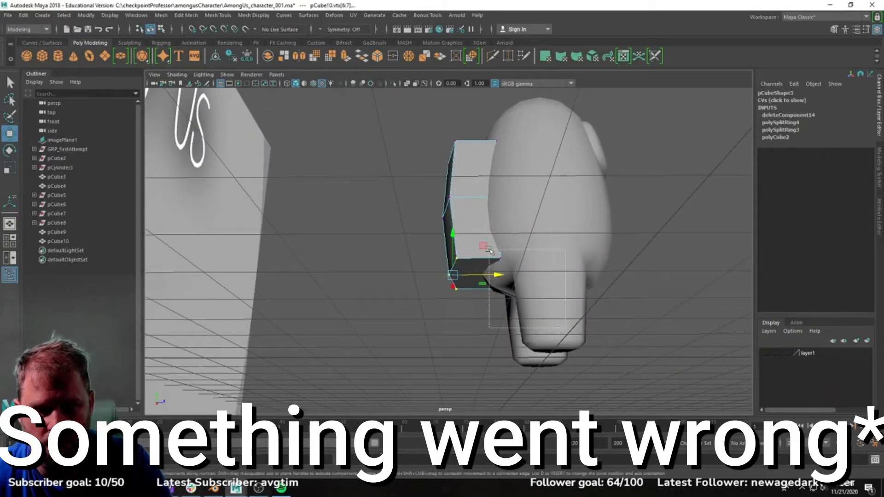
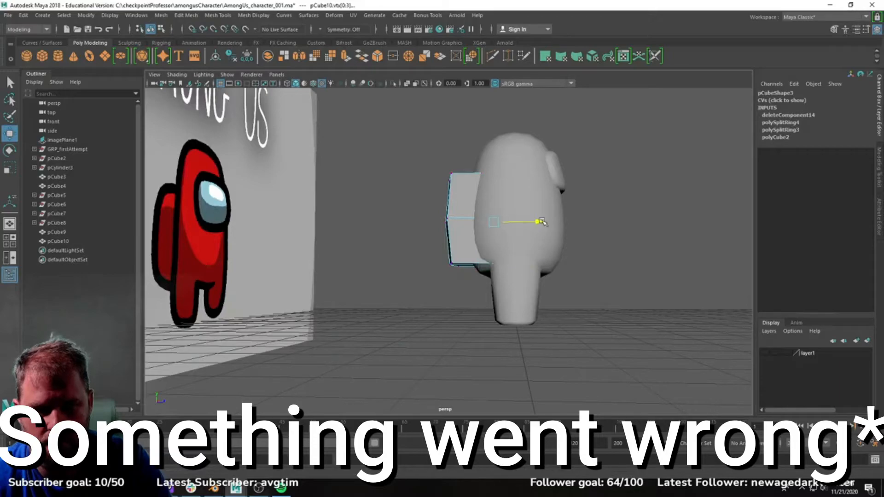
key(e)
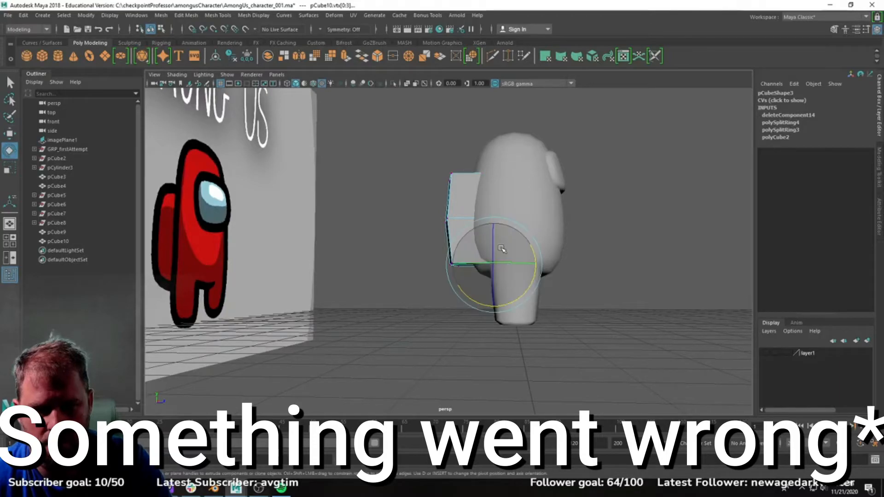
key(w)
drag(633, 325, 420, 236)
drag(476, 220, 475, 227)
alt+drag(536, 246, 355, 274)
Lower the backpack's top and middle vertex rows slightly, using the orthographic front and side views.
key(space)
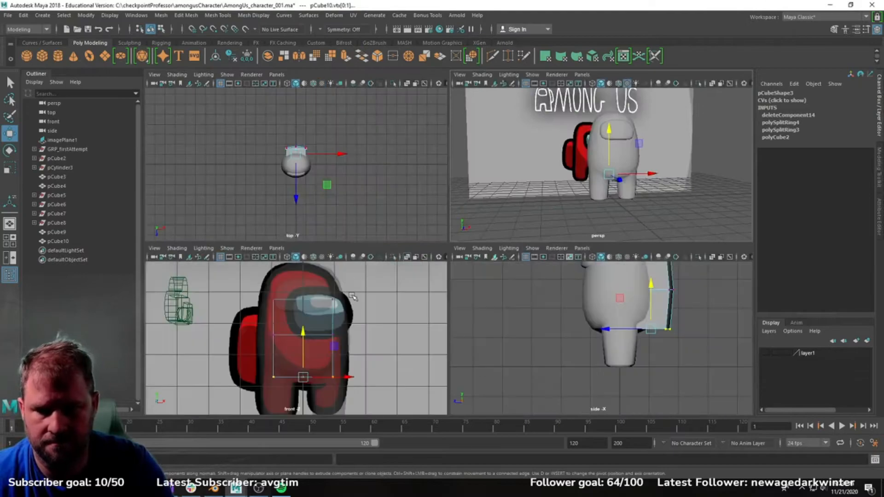
drag(395, 313, 224, 282)
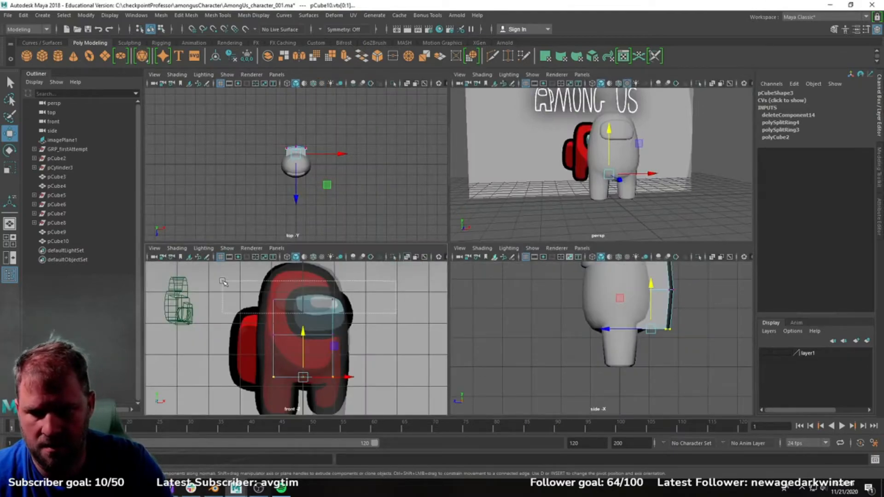
drag(303, 266, 305, 272)
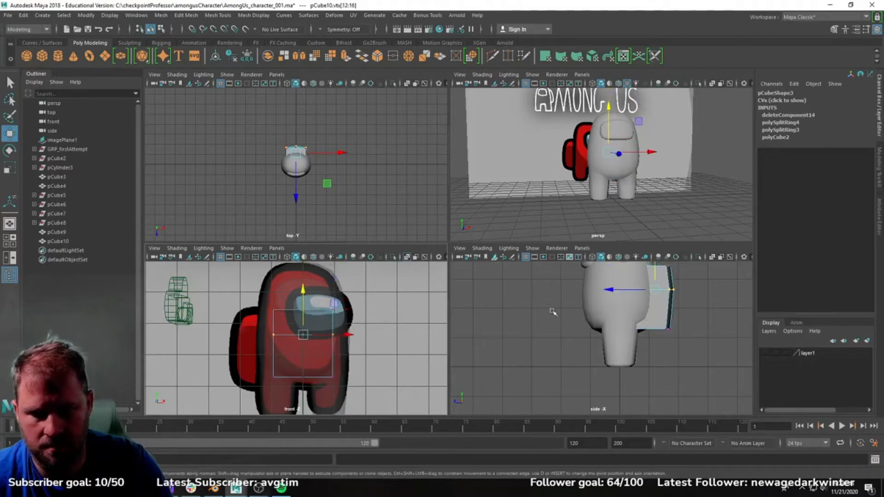
drag(653, 266, 654, 275)
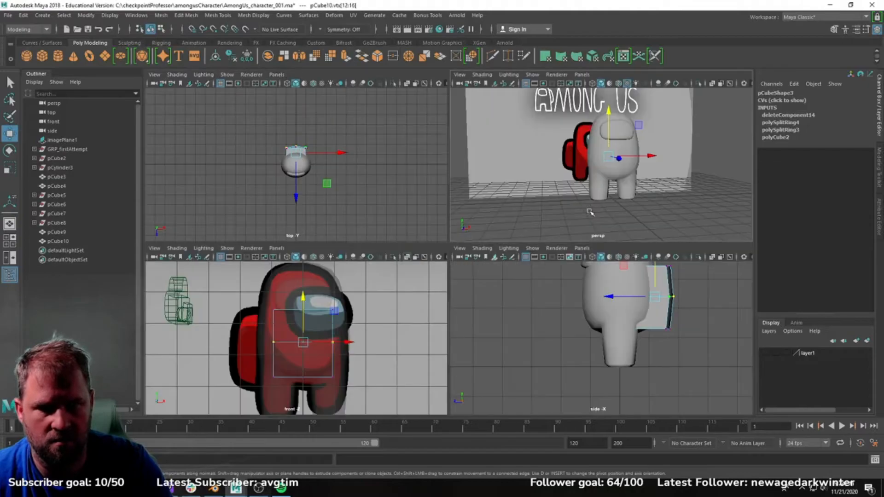
key(space)
Adjust the heights of the backpack's upper and lower rear vertices, lowering the selected bottom ones slightly.
alt+drag(649, 157, 438, 236)
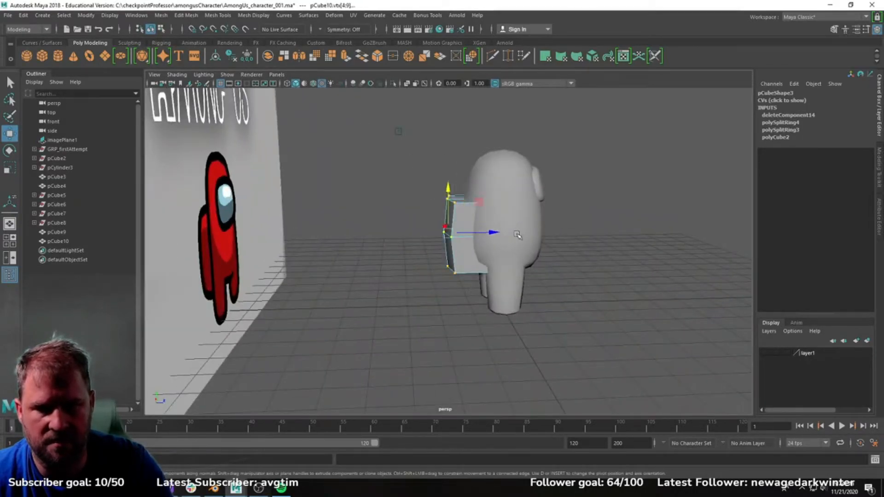
alt+drag(459, 218, 416, 267)
drag(397, 203, 397, 156)
drag(410, 371, 370, 319)
drag(391, 299, 391, 308)
Insert supporting edge loops close to the backpack's outer borders, along its sides, top, bottom and rear.
alt+drag(355, 253, 416, 280)
right_drag(416, 280, 461, 240)
click(545, 208)
alt+drag(545, 208, 446, 229)
click(448, 250)
scroll(462, 221, down, 5)
shift+right_drag(503, 215, 463, 229)
scroll(465, 226, up, 4)
alt+drag(465, 225, 471, 222)
drag(491, 159, 489, 160)
alt+drag(489, 161, 423, 177)
click(487, 195)
alt+drag(478, 195, 437, 217)
click(497, 259)
alt+drag(497, 258, 447, 194)
drag(456, 256, 461, 265)
key(w)
alt+drag(461, 265, 428, 317)
Try smoothing the backpack mesh with its supporting edge loops in place.
scroll(428, 318, down, 5)
key(F8)
click(367, 255)
click(396, 230)
click(206, 16)
mouse_move(161, 15)
click(183, 101)
click(285, 285)
alt+drag(295, 290, 545, 341)
key(ctrl+z)
Delete the backpack's supporting edge loops, keeping only the central vertical and horizontal ones.
alt+drag(539, 267, 493, 193)
key(w)
right_drag(493, 194, 501, 172)
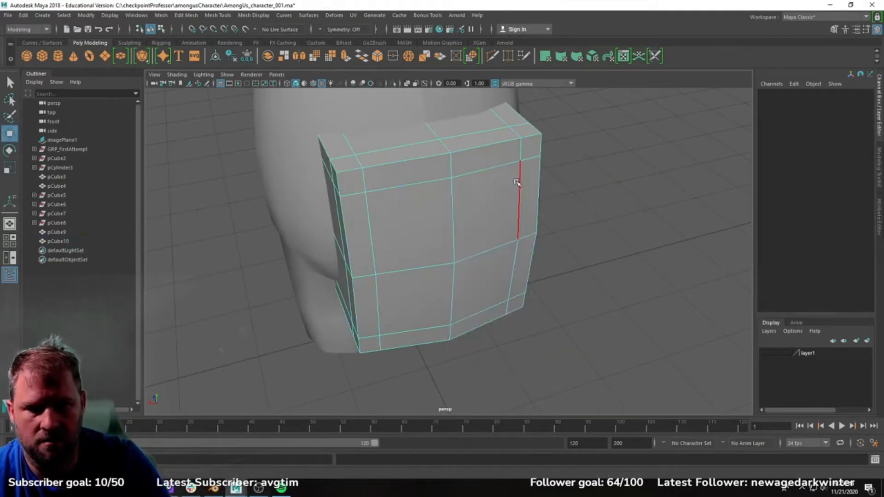
double_click(519, 183)
shift+double_click(491, 174)
shift+double_click(481, 319)
alt+drag(481, 318, 459, 305)
shift+right_drag(460, 305, 422, 321)
alt+drag(515, 207, 448, 225)
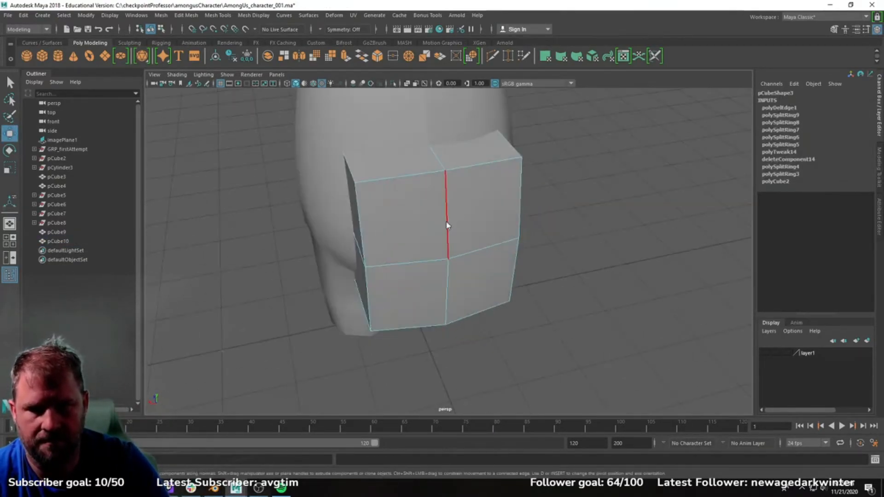
Try smoothing the simplified backpack mesh without supporting edge loops.
right_drag(448, 225, 476, 200)
click(161, 16)
click(177, 101)
alt+drag(576, 198, 479, 230)
key(ctrl+z)
Bevel the backpack's outer border edges around its rear and at its corners.
alt+right_drag(442, 230, 463, 224)
key(w)
right_drag(407, 194, 417, 184)
click(391, 166)
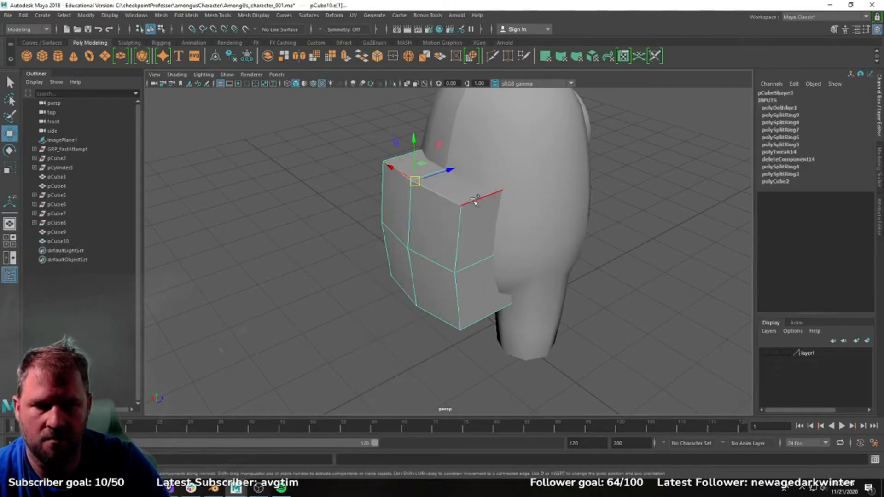
alt+drag(404, 298, 505, 257)
shift+double_click(474, 284)
alt+drag(474, 285, 454, 258)
shift+right_drag(489, 216, 533, 215)
Set the backpack bevel to 2 segments with a fraction of 0.4.
alt+drag(533, 209, 603, 171)
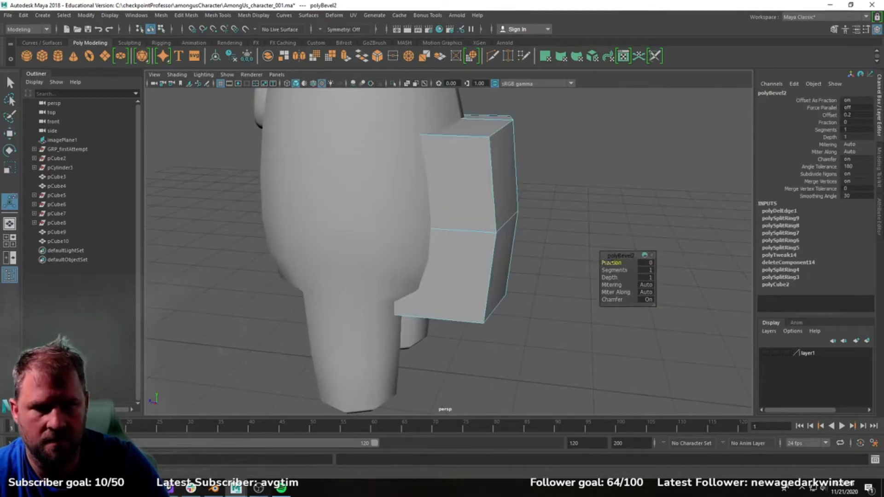
alt+drag(580, 190, 483, 181)
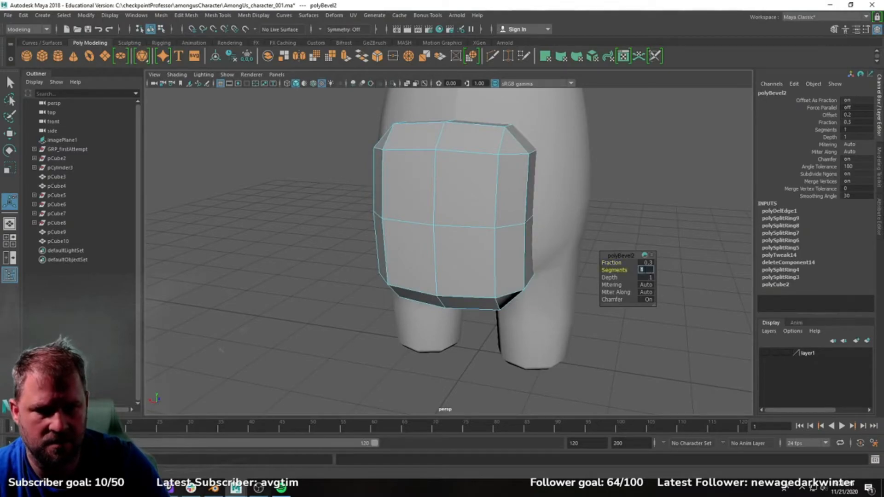
text(2)
key(Return)
alt+drag(644, 269, 616, 271)
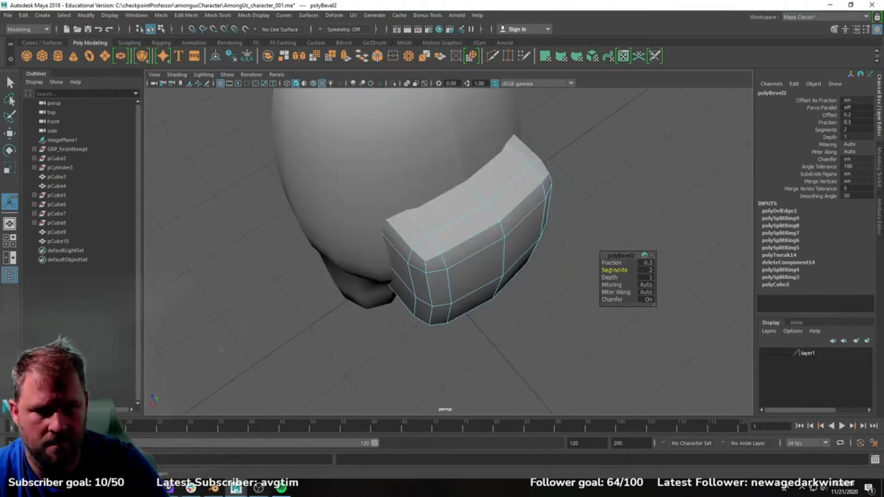
text(0.4)
key(Return)
alt+drag(635, 239, 497, 184)
Return the backpack to object mode and soften its edges with Soften/Harden Edges.
key(w)
right_drag(453, 166, 473, 153)
click(571, 217)
alt+drag(442, 234, 470, 230)
click(465, 221)
click(253, 16)
click(288, 106)
click(507, 194)
alt+drag(506, 193, 608, 190)
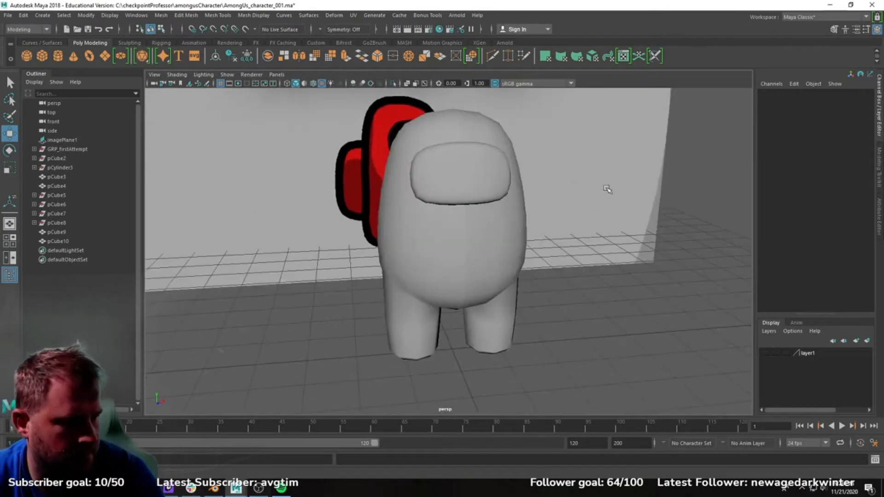
Move the backpack's rear vertices away from the body to deepen it and return to object mode.
alt+drag(544, 191, 435, 216)
click(436, 217)
right_drag(436, 216, 405, 217)
drag(384, 154, 450, 338)
drag(467, 231, 452, 231)
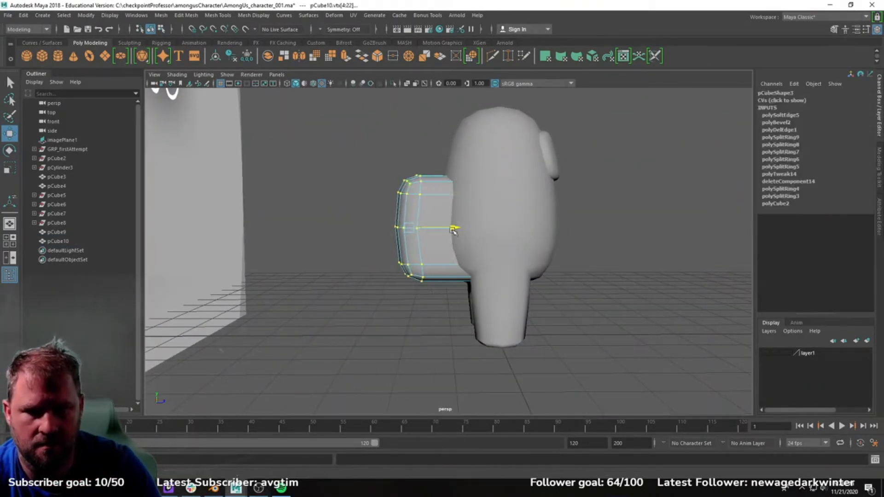
drag(384, 218, 428, 233)
alt+drag(481, 220, 517, 217)
right_drag(430, 204, 431, 179)
alt+drag(566, 220, 434, 202)
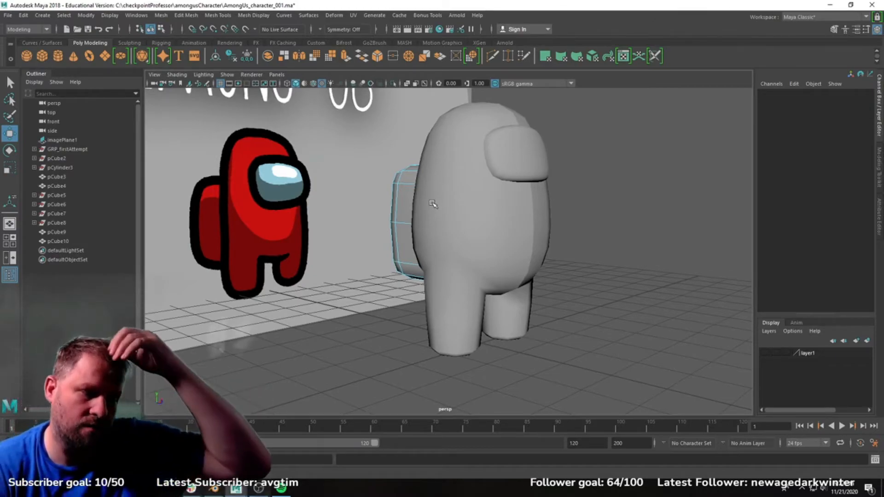
alt+drag(432, 204, 604, 237)
right_click(416, 201)
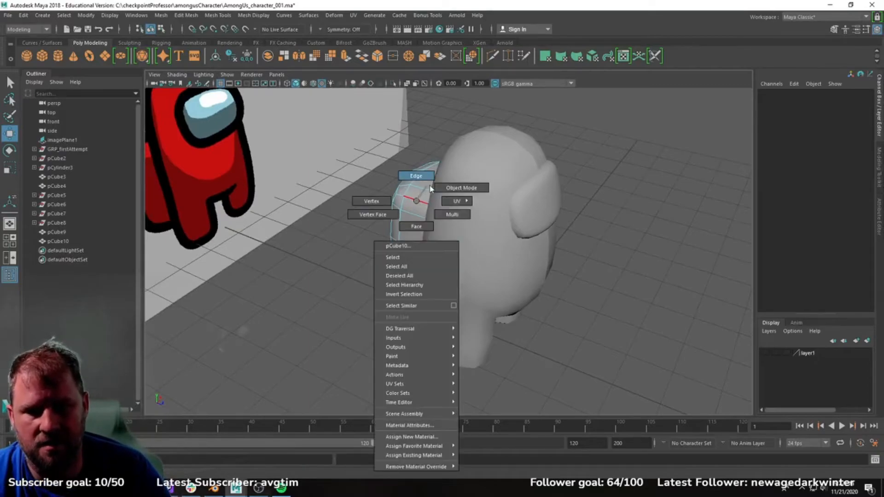
right_drag(430, 189, 460, 188)
click(616, 183)
alt+drag(615, 184, 577, 155)
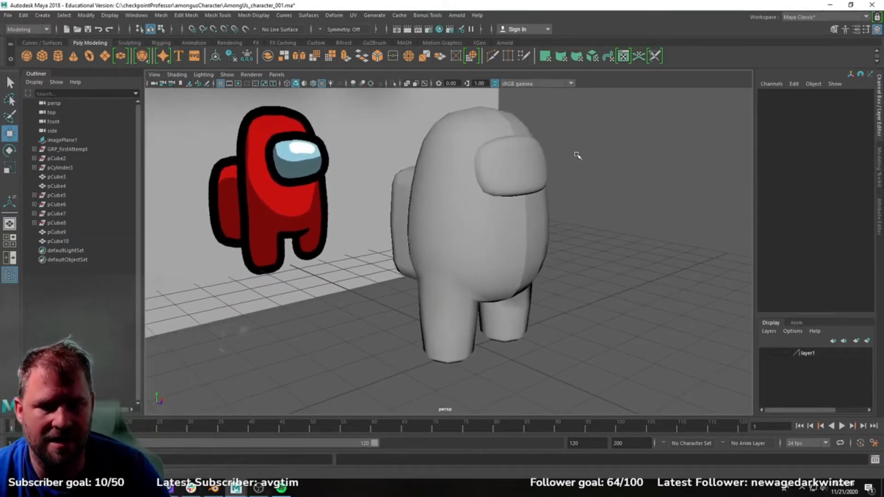
Combine the two body halves, pCube3 and pCube4, into a single mesh.
click(518, 237)
alt+drag(548, 241, 515, 257)
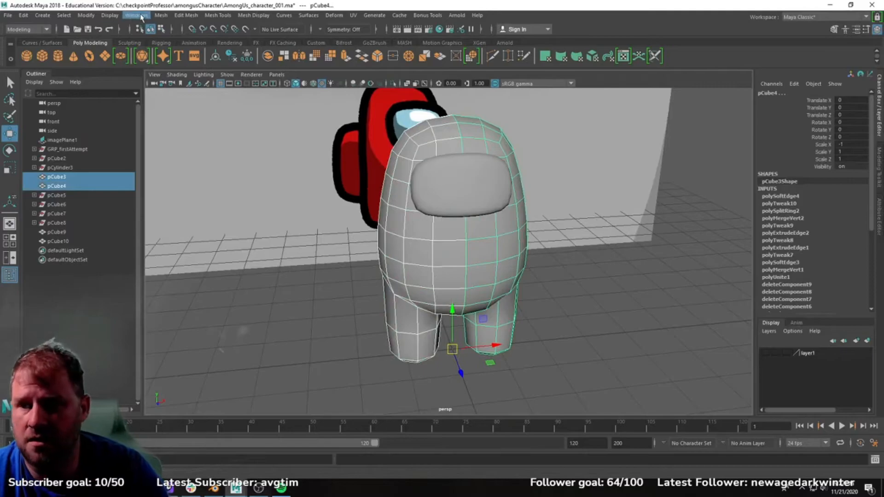
click(160, 15)
click(185, 47)
alt+drag(459, 243, 464, 246)
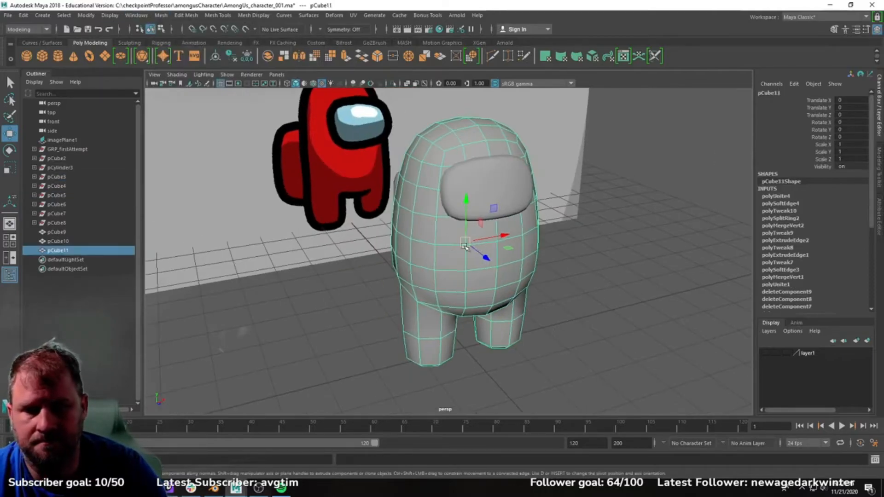
Merge the overlapping vertices of the combined body mesh along its centre seam.
right_drag(446, 222, 392, 226)
scroll(401, 209, down, 5)
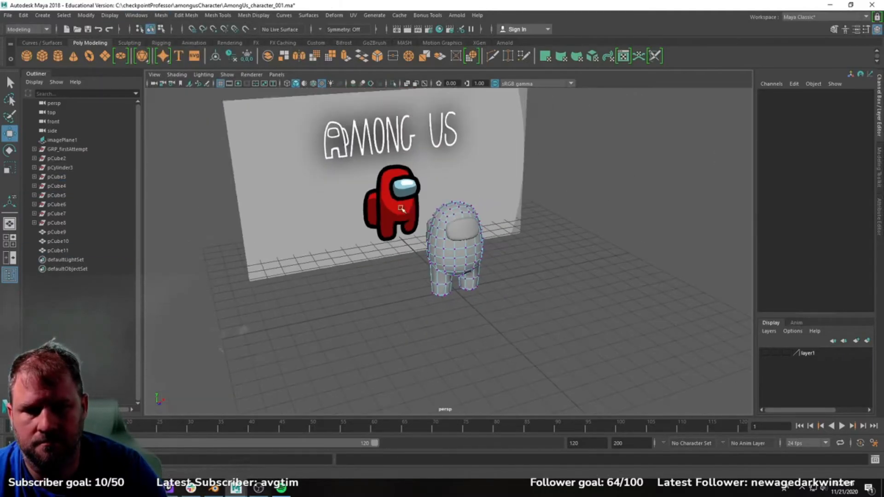
drag(566, 389, 567, 390)
shift+right_drag(451, 260, 514, 189)
scroll(519, 257, up, 4)
click(521, 242)
key(w)
click(505, 271)
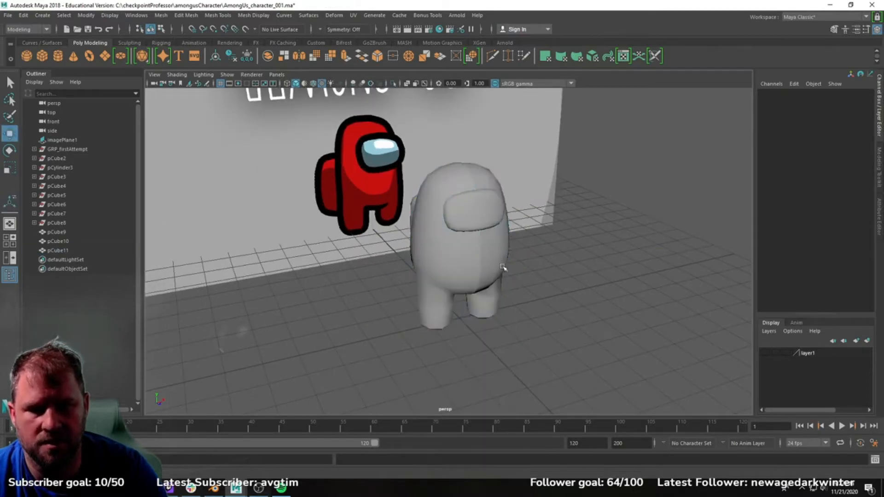
Soften all edges of the combined body mesh so the centre seam shades smoothly.
alt+drag(501, 268, 503, 257)
click(503, 257)
alt+drag(565, 257, 557, 233)
click(553, 264)
alt+drag(503, 262, 462, 263)
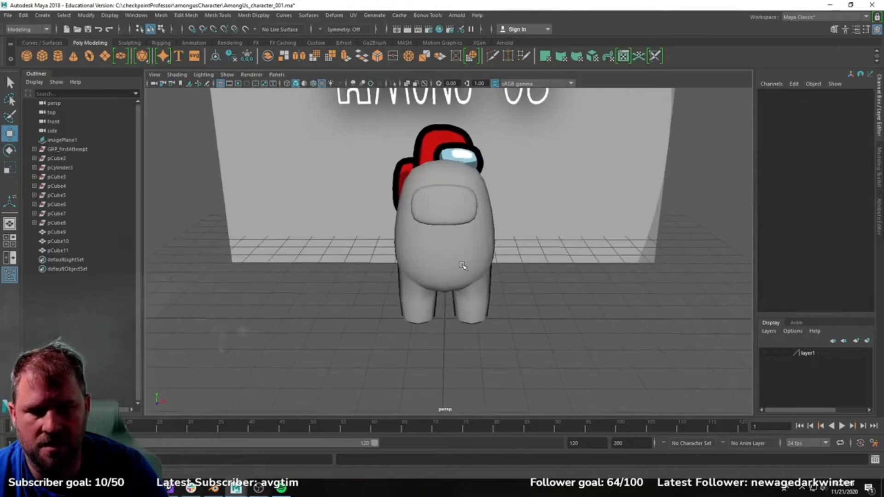
click(461, 263)
click(161, 15)
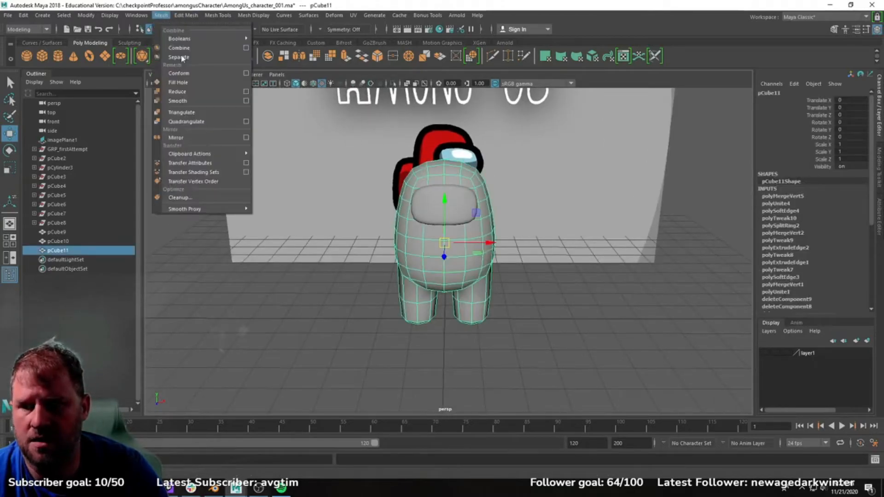
click(253, 16)
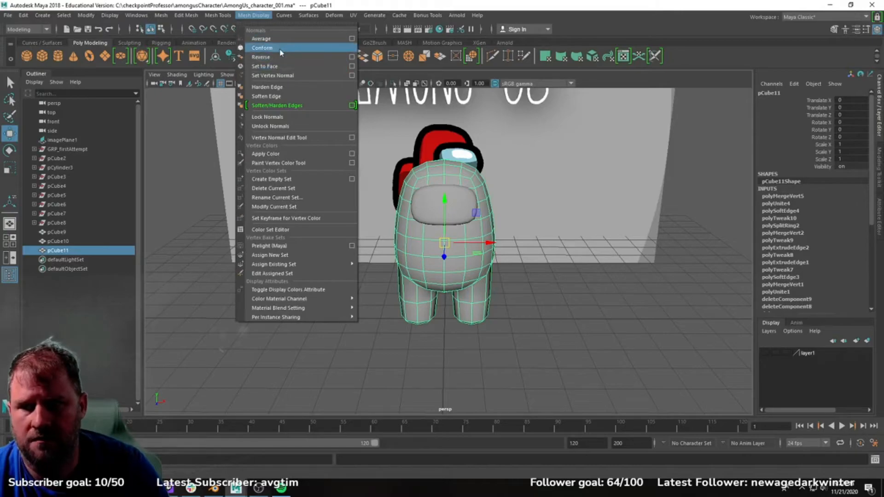
click(289, 99)
click(499, 313)
Try smoothing the combined body mesh with one division and inspect the area between the legs.
alt+drag(487, 271, 533, 253)
scroll(547, 284, up, 2)
click(496, 313)
click(162, 15)
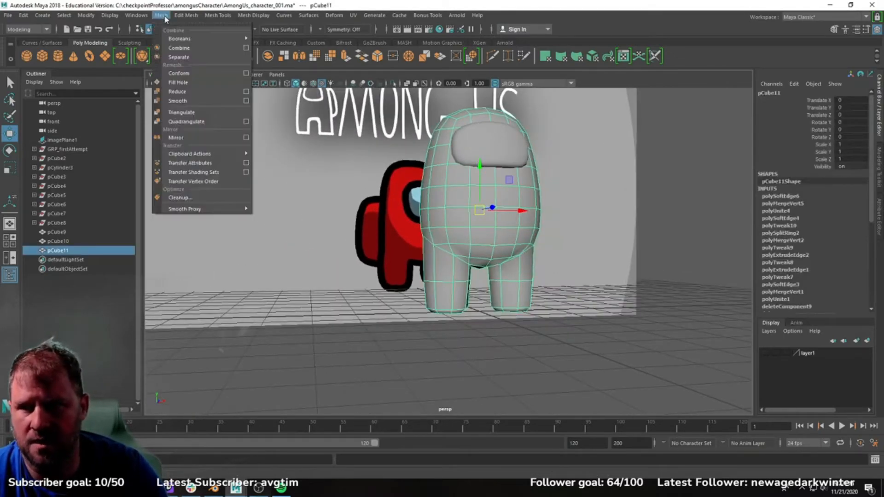
click(206, 101)
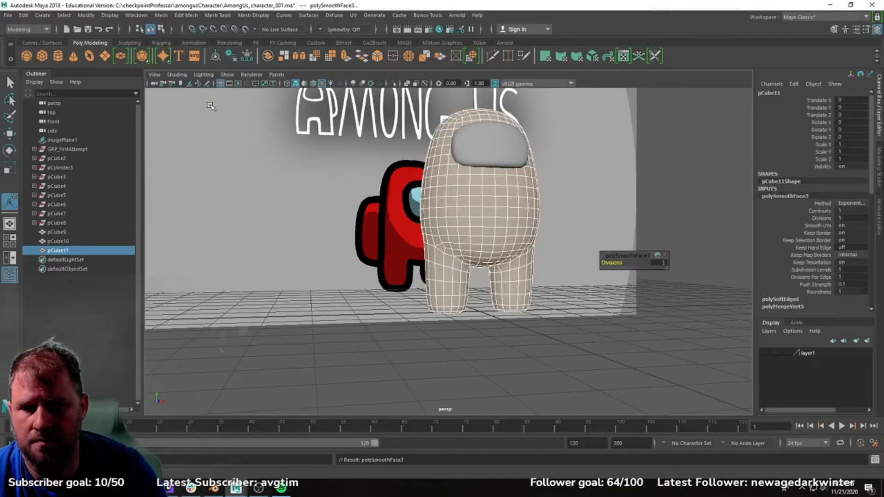
click(372, 290)
alt+drag(378, 288, 486, 290)
click(485, 290)
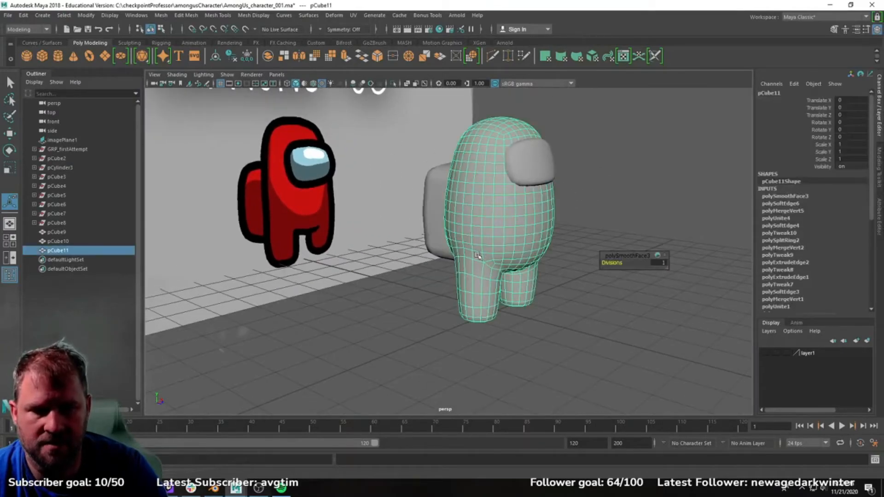
click(621, 289)
alt+drag(621, 290, 485, 264)
click(449, 251)
scroll(482, 232, up, 5)
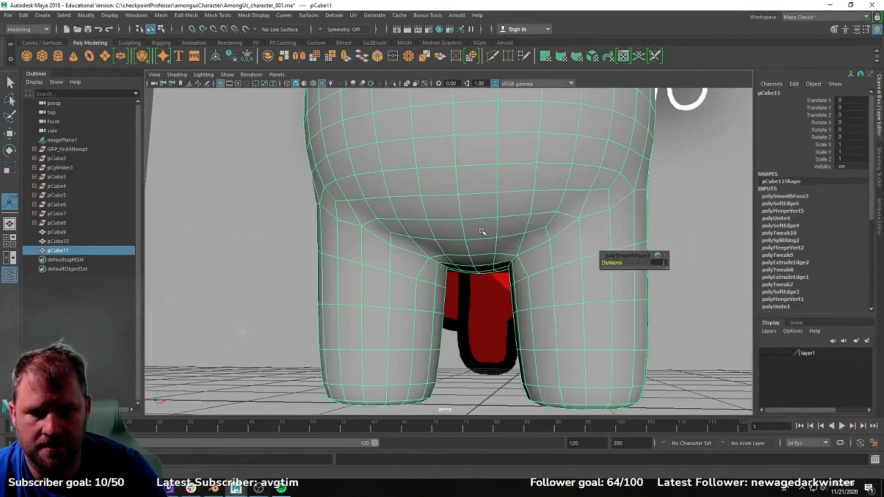
alt+drag(499, 244, 506, 250)
Undo the smoothing of the body mesh.
key(ctrl+z)
key(ctrl+z)
key(ctrl+z)
key(ctrl+z)
key(ctrl+z)
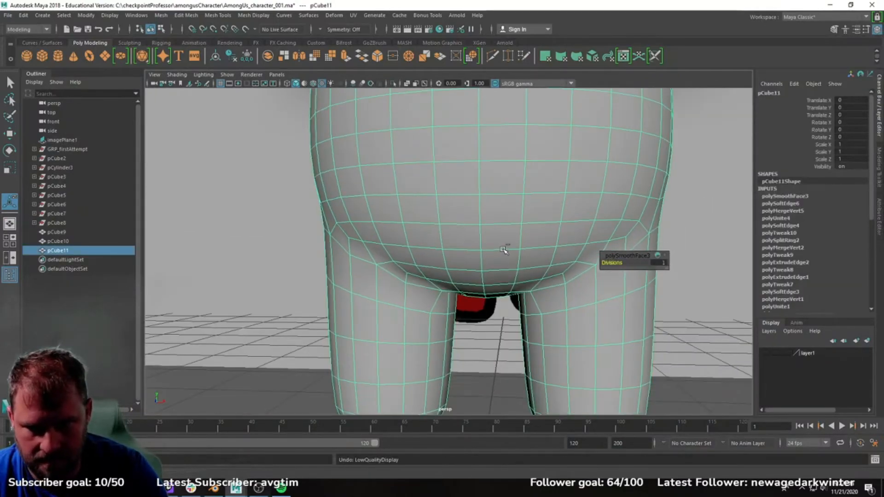
key(ctrl+z)
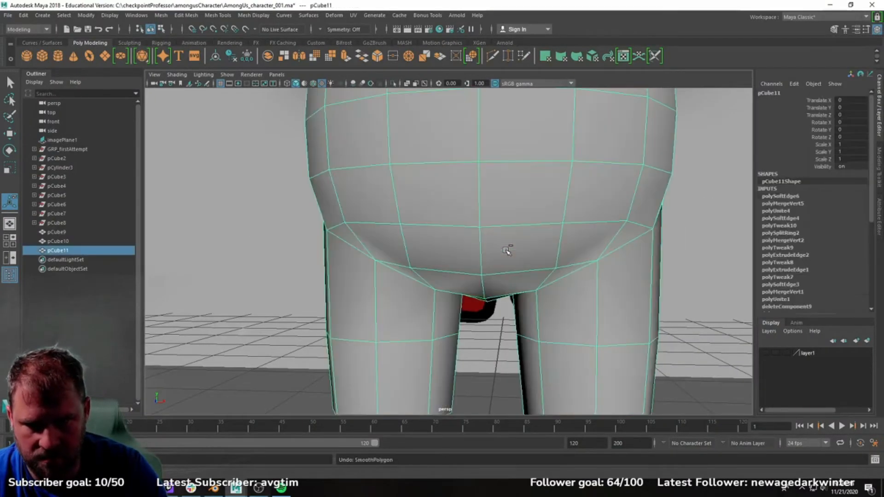
Delete the body mesh's faces on the positive X side of the centre line, leaving one half.
alt+drag(498, 251, 564, 154)
right_drag(559, 143, 589, 133)
scroll(556, 195, down, 5)
alt+drag(556, 196, 494, 195)
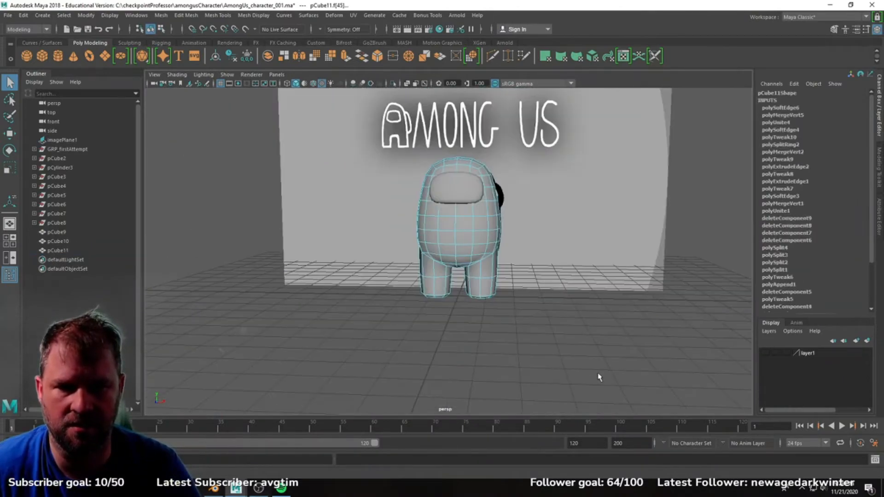
alt+drag(467, 119, 463, 144)
key(Delete)
alt+right_drag(463, 144, 455, 203)
alt+drag(456, 203, 429, 211)
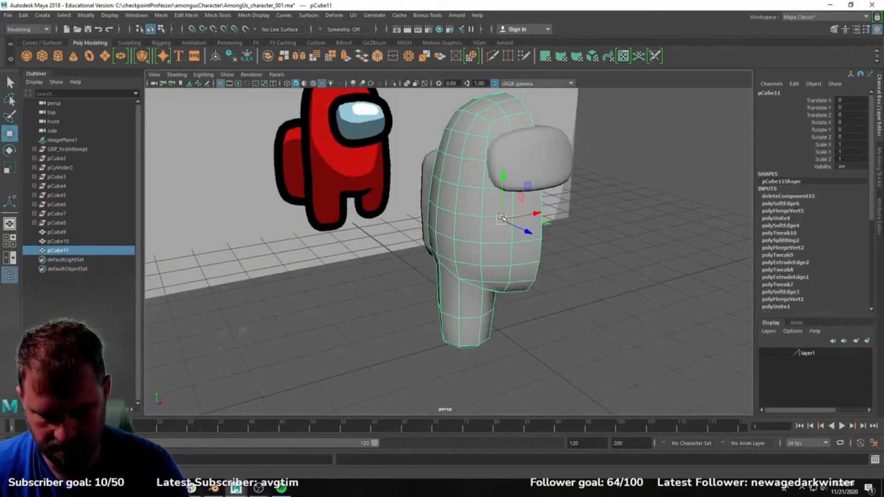
Isolate the half body, cut a new edge on the underside beside the leg, and delete the redundant edge there.
key(ctrl+1)
alt+drag(442, 244, 507, 220)
alt+right_drag(506, 221, 565, 229)
alt+drag(565, 229, 463, 199)
shift+right_drag(485, 192, 446, 192)
alt+drag(447, 192, 502, 231)
click(522, 271)
key(w)
alt+drag(523, 270, 507, 225)
click(473, 200)
key(Delete)
Adjust the underside vertex beside the leg and cut a new edge path through the faces between the inner leg and centre line.
click(494, 211)
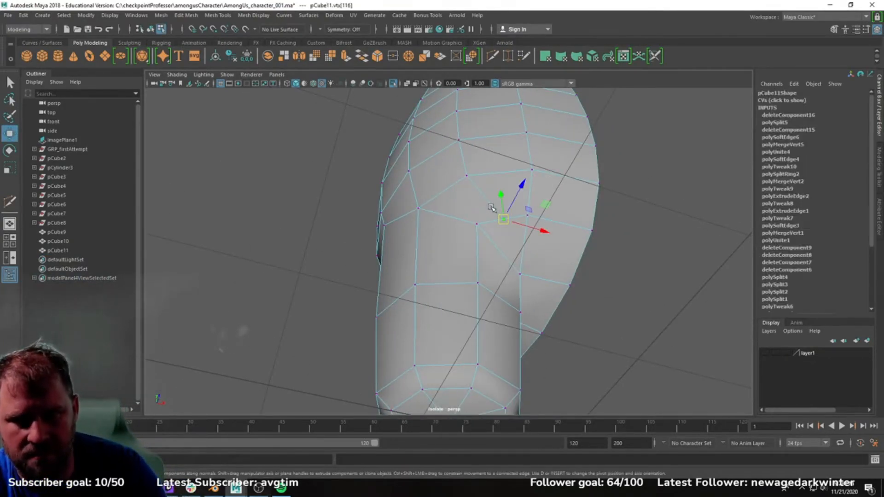
scroll(474, 207, down, 4)
click(589, 302)
alt+drag(475, 207, 455, 185)
alt+drag(489, 258, 556, 286)
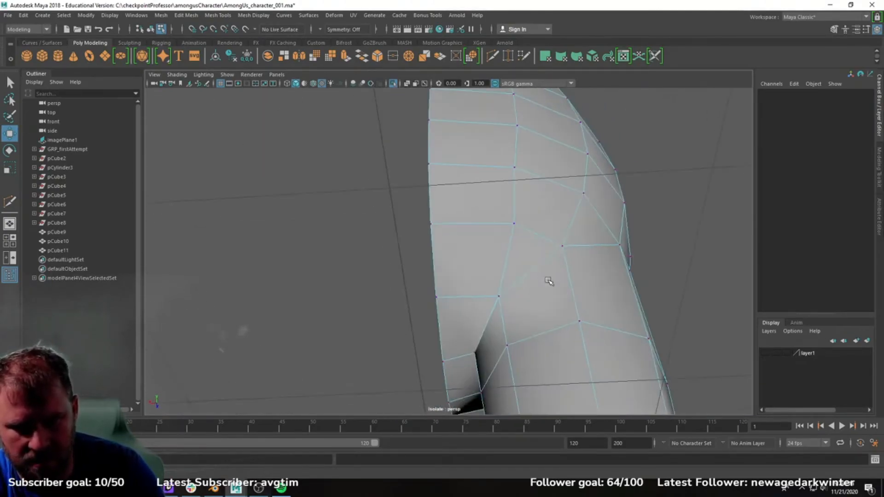
alt+drag(481, 300, 453, 220)
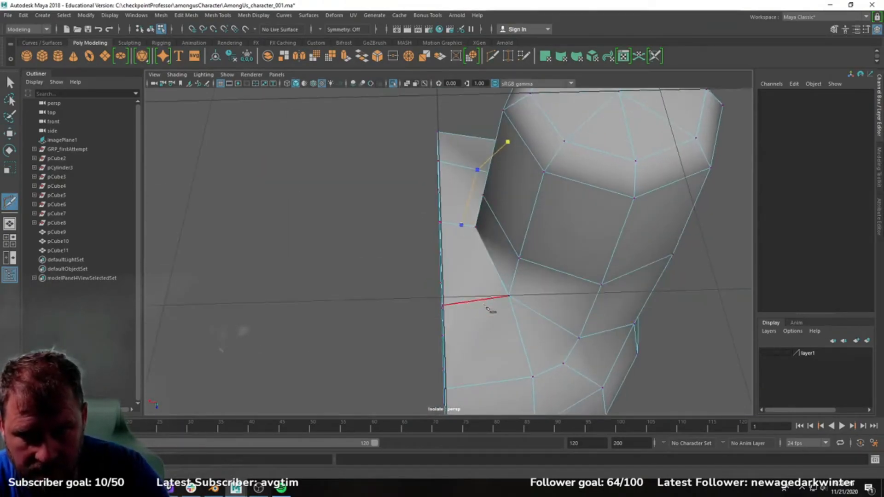
click(564, 363)
key(w)
Collapse the short edge at the inner leg junction and delete the leftover edge next to it.
alt+drag(564, 361, 440, 215)
click(448, 230)
shift+right_drag(448, 230, 508, 198)
click(444, 213)
key(Delete)
Reposition the underside vertices between the leg and the centre line to even out the edge flow.
alt+drag(476, 318, 460, 172)
right_drag(460, 170, 427, 170)
click(434, 125)
alt+drag(452, 184, 425, 216)
click(428, 185)
click(393, 155)
alt+drag(390, 140, 444, 218)
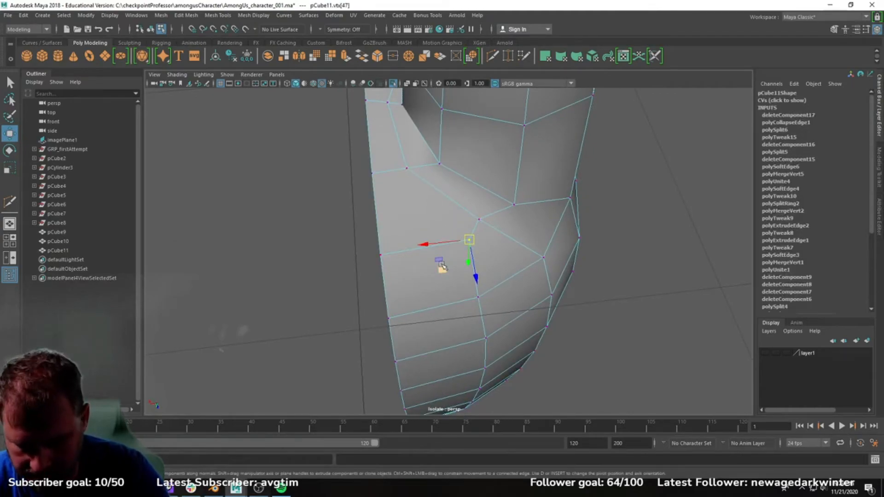
Cut new edges with Multi-Cut across the faces where the leg meets the body's underside.
right_drag(439, 242, 461, 205)
shift+right_drag(460, 205, 411, 210)
key(w)
scroll(391, 199, down, 3)
alt+drag(391, 199, 496, 232)
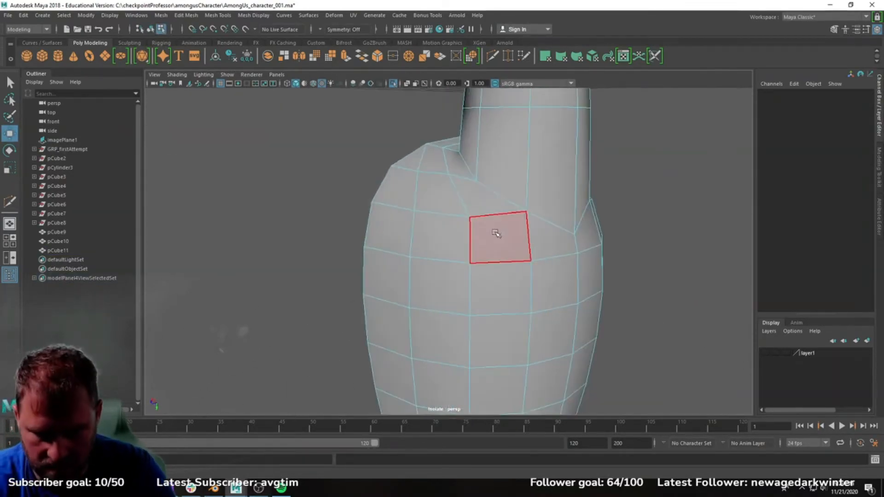
alt+drag(527, 261, 466, 312)
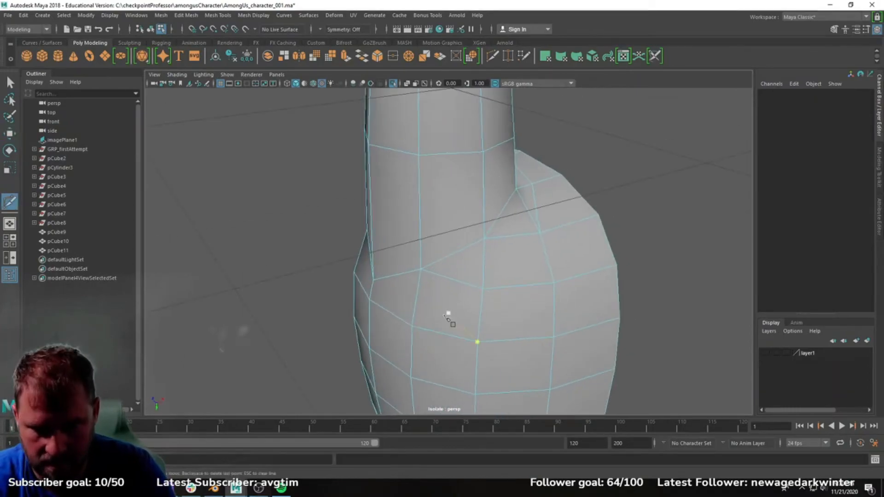
Delete the redundant edges around the junction of the leg and the body's underside.
alt+drag(539, 234, 603, 223)
right_drag(604, 223, 603, 199)
click(584, 259)
key(Delete)
alt+drag(583, 258, 541, 245)
Adjust the underside vertex near the inner leg and cut a new edge path through the faces around it.
click(523, 265)
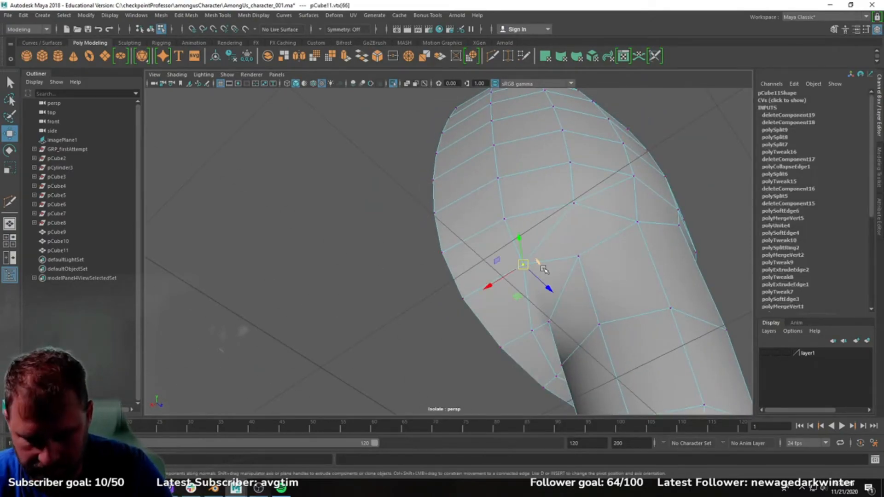
alt+drag(553, 260, 588, 220)
shift+right_drag(587, 220, 536, 228)
click(606, 211)
click(579, 255)
click(574, 301)
alt+drag(575, 301, 530, 276)
key(w)
Reposition the vertices on the outer side of the hip, just above the leg.
right_drag(530, 222, 493, 224)
click(529, 279)
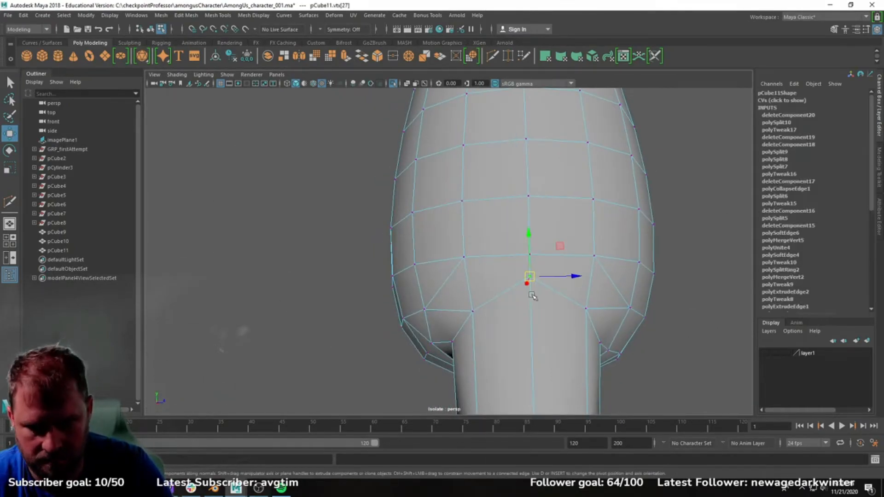
middle_drag(534, 301, 534, 292)
mouse_move(533, 291)
alt+mouse_down()
mouse_move(575, 298)
mouse_move(546, 280)
alt+mouse_up()
click(511, 255)
key(v)
middle_drag(510, 256, 512, 260)
Cut another edge across the underside by the inner leg and delete the redundant edge beside it.
alt+drag(511, 219, 565, 239)
alt+right_drag(566, 238, 525, 248)
alt+drag(525, 248, 493, 268)
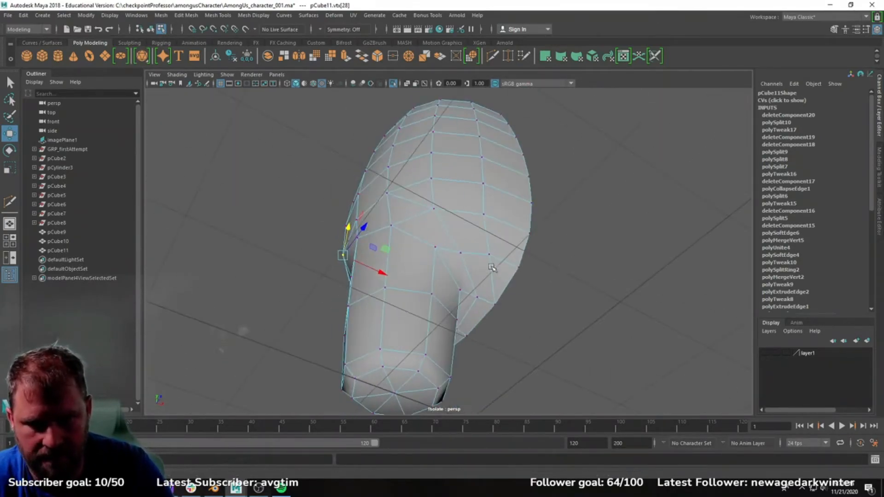
alt+right_drag(493, 269, 543, 271)
alt+middle_drag(543, 271, 462, 261)
alt+right_drag(502, 277, 473, 280)
alt+drag(474, 279, 435, 286)
key(y)
key(w)
right_drag(440, 223, 440, 198)
click(433, 260)
key(Delete)
Cut one more edge on the underside and shift the vertex near the centre line to suit the new layout.
key(y)
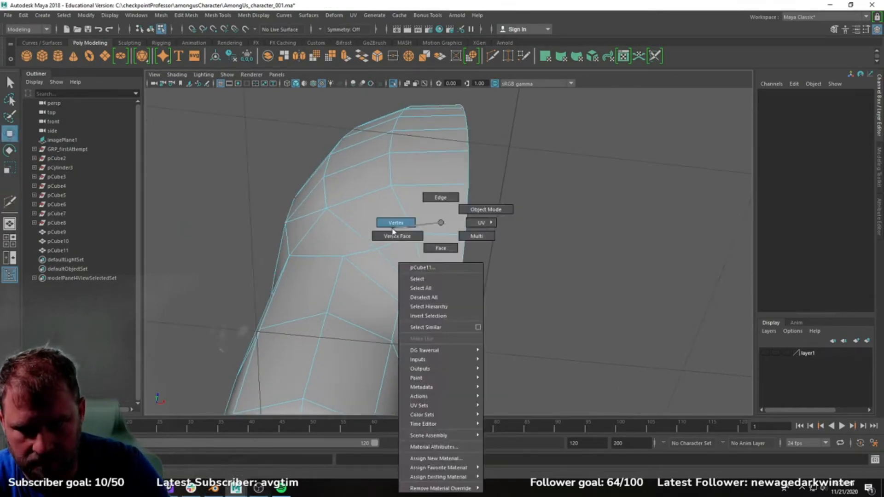
key(w)
drag(468, 273, 474, 275)
alt+drag(473, 274, 428, 294)
alt+right_drag(428, 294, 513, 255)
click(492, 247)
alt+drag(485, 215, 427, 235)
alt+drag(377, 249, 521, 226)
right_drag(520, 222, 516, 248)
right_drag(505, 223, 542, 201)
Collapse the surplus short edges around the inner leg and underside one after another to simplify the topology.
alt+right_drag(539, 207, 483, 239)
alt+drag(483, 239, 453, 271)
right_drag(444, 223, 443, 199)
click(438, 255)
shift+right_drag(510, 258, 546, 204)
alt+drag(556, 219, 463, 251)
click(505, 251)
shift+click(547, 251)
shift+right_drag(535, 241, 573, 221)
click(505, 257)
shift+click(547, 258)
alt+drag(573, 246, 506, 256)
click(462, 254)
shift+right_drag(480, 208, 490, 218)
Cut a new edge across the face beside the leg junction and collapse the short edge next to it.
alt+drag(488, 226, 523, 265)
click(524, 265)
shift+right_drag(542, 267, 523, 203)
click(489, 304)
click(532, 293)
key(w)
click(521, 295)
shift+right_drag(523, 292, 593, 274)
shift+right_drag(524, 294, 555, 254)
Split the remaining face near the leg junction with another cut and move the adjacent vertex to smooth the surface.
alt+drag(556, 253, 651, 271)
right_drag(471, 222, 470, 250)
key(y)
click(464, 302)
key(w)
right_drag(450, 223, 405, 212)
click(464, 301)
drag(422, 307, 408, 308)
alt+drag(428, 317, 476, 305)
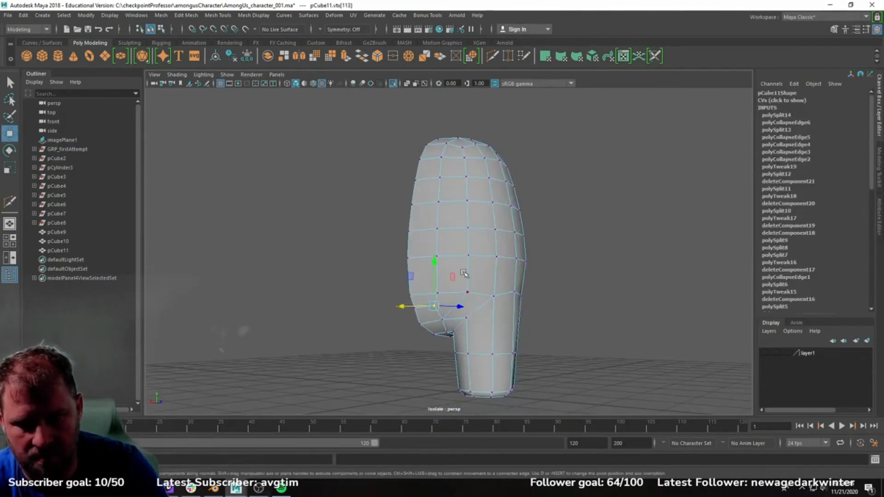
Examine the half body's hip, underside and leg junction for uneven shading and vertex placement.
right_drag(477, 305, 506, 280)
click(603, 294)
click(499, 294)
click(598, 299)
alt+drag(598, 299, 462, 207)
click(483, 290)
right_drag(455, 206, 426, 200)
drag(424, 198, 467, 213)
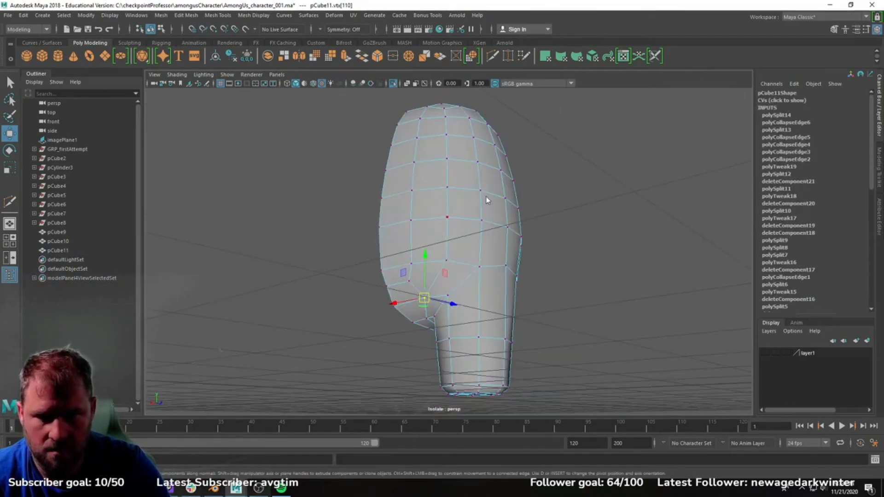
right_drag(467, 213, 497, 188)
click(548, 277)
alt+drag(530, 285, 470, 326)
click(451, 276)
alt+drag(451, 276, 460, 294)
Leave the isolated view and create a mirrored copy of the half body with Duplicate Special.
click(328, 290)
key(ctrl+1)
click(478, 299)
click(23, 15)
click(74, 159)
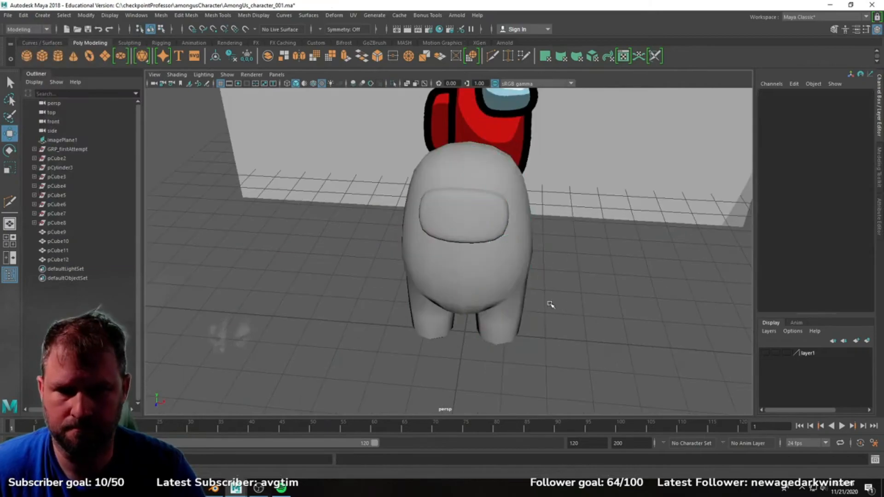
Combine the two body halves into one mesh and merge their vertices along the centre seam.
alt+drag(504, 251, 465, 244)
click(160, 15)
click(179, 48)
alt+drag(543, 239, 513, 271)
right_drag(513, 272, 474, 271)
drag(598, 392, 349, 106)
shift+right_drag(470, 235, 511, 187)
alt+drag(548, 299, 545, 271)
key(F8)
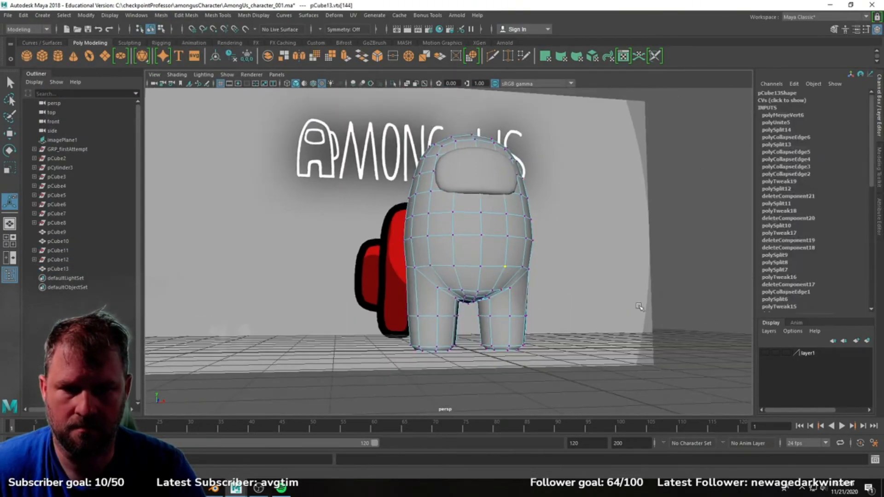
Try smoothing the merged body mesh, inspect the crotch underside, and undo the smoothing.
alt+drag(704, 255, 374, 112)
click(161, 18)
click(184, 101)
click(299, 310)
alt+drag(300, 313, 281, 285)
alt+right_drag(280, 285, 466, 347)
alt+drag(465, 347, 465, 180)
click(465, 301)
key(1)
key(ctrl+z)
key(ctrl+z)
key(ctrl+z)
key(ctrl+z)
Merge the remaining unwelded vertices along the crotch's centre seam in two groups.
alt+right_drag(465, 180, 548, 261)
alt+drag(547, 260, 591, 131)
right_drag(591, 131, 539, 134)
drag(491, 200, 476, 173)
shift+right_drag(476, 173, 516, 155)
alt+drag(516, 154, 377, 249)
alt+right_drag(377, 249, 500, 243)
drag(424, 191, 453, 227)
key(g)
key(w)
Return the body to object selection and smooth its mesh with one division.
alt+right_drag(481, 232, 527, 159)
click(350, 198)
alt+drag(349, 197, 497, 200)
click(437, 203)
click(159, 16)
click(177, 101)
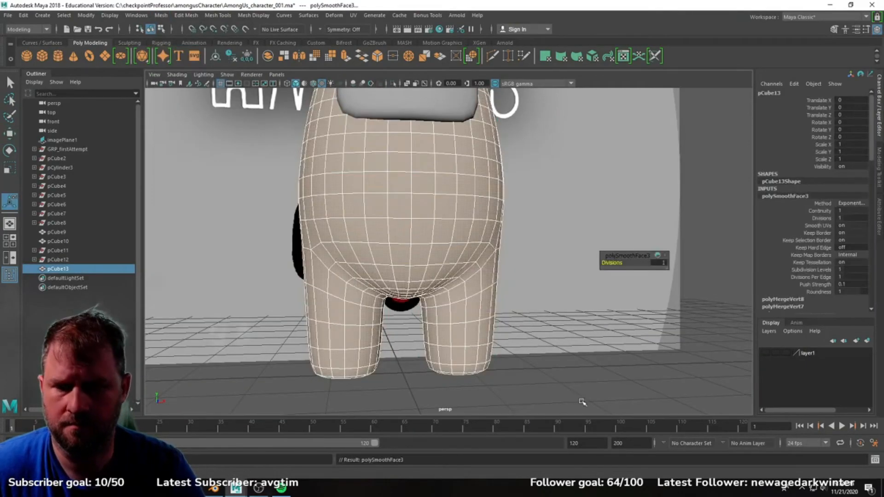
click(552, 365)
Examine the smoothed body's legs, hips and underside from several angles for shading problems.
alt+right_drag(552, 365, 543, 322)
alt+drag(543, 323, 413, 298)
alt+right_drag(413, 298, 417, 256)
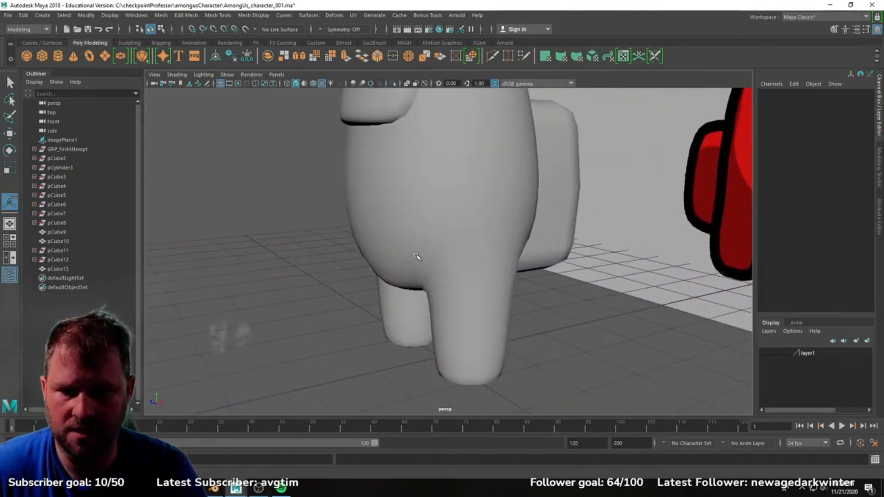
alt+right_drag(421, 299, 412, 263)
alt+drag(412, 263, 591, 273)
alt+middle_drag(481, 262, 512, 267)
alt+drag(527, 270, 557, 217)
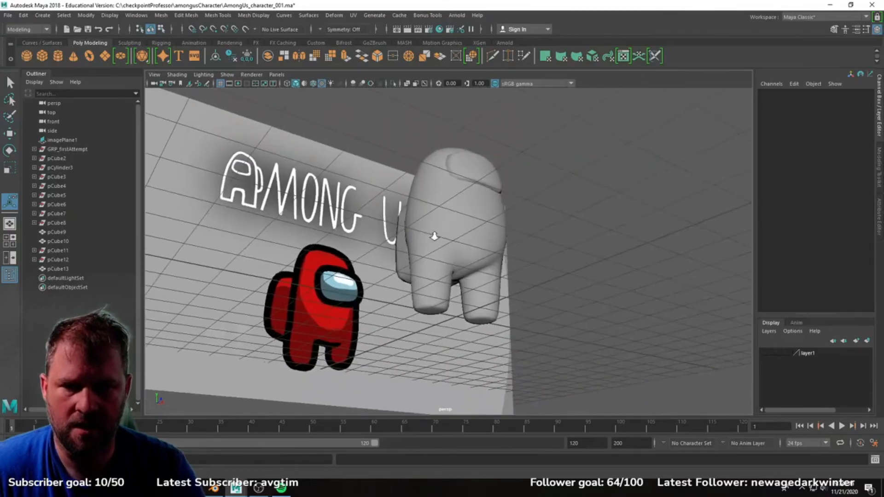
alt+right_drag(434, 234, 515, 288)
alt+drag(516, 288, 566, 290)
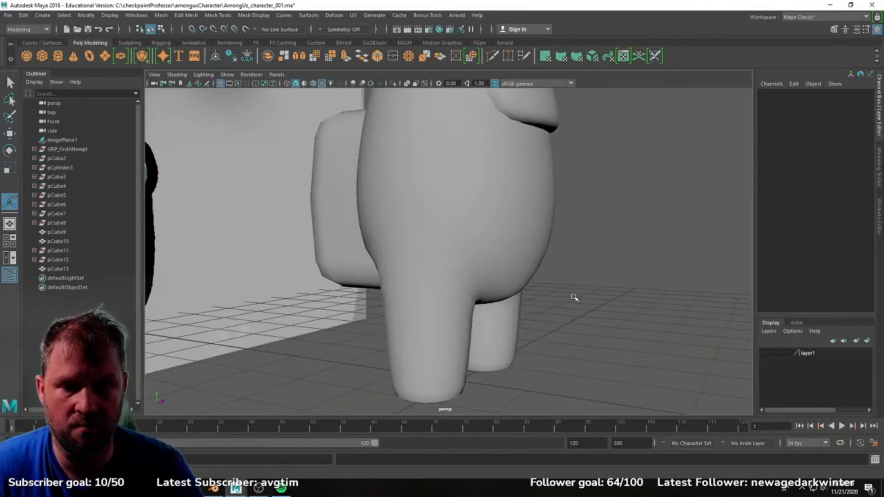
alt+right_drag(566, 290, 559, 228)
alt+drag(560, 227, 581, 276)
Smooth the backpack mesh with one division and check the visor's smoothing history.
key(w)
click(495, 230)
shift+click(401, 216)
alt+right_drag(582, 276, 590, 285)
click(590, 284)
click(432, 240)
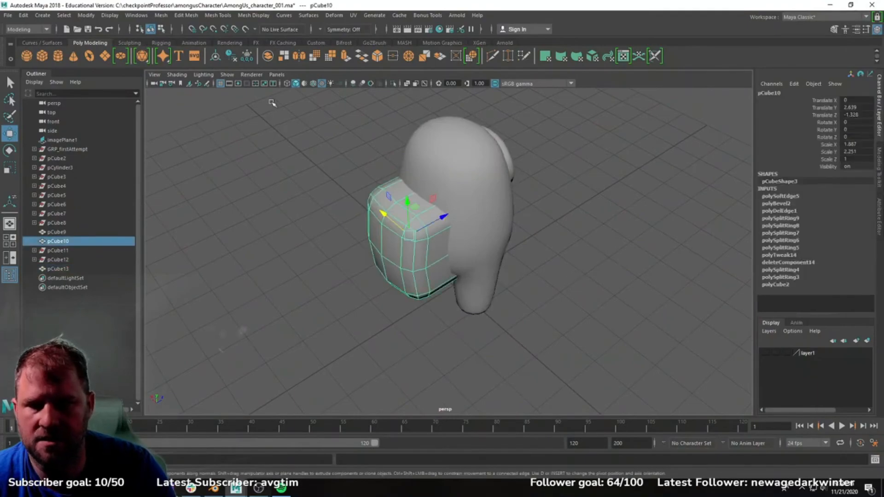
click(161, 14)
click(205, 101)
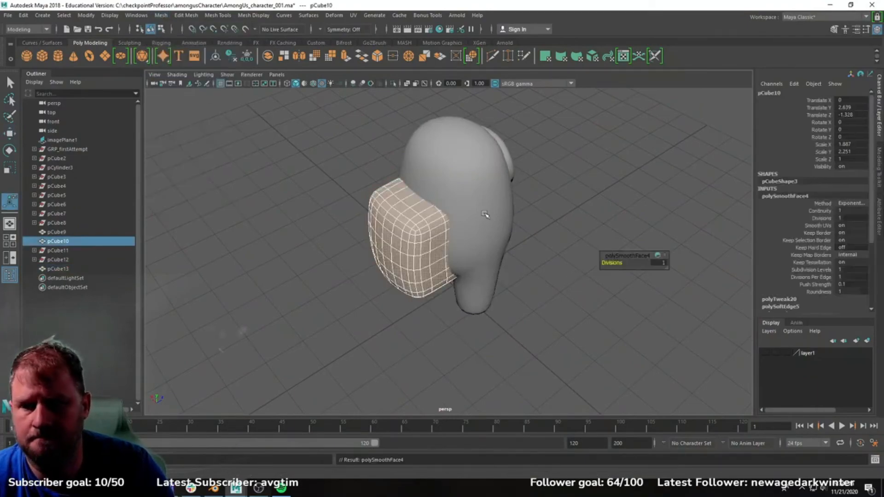
click(592, 249)
alt+drag(592, 249, 507, 205)
click(507, 204)
click(522, 165)
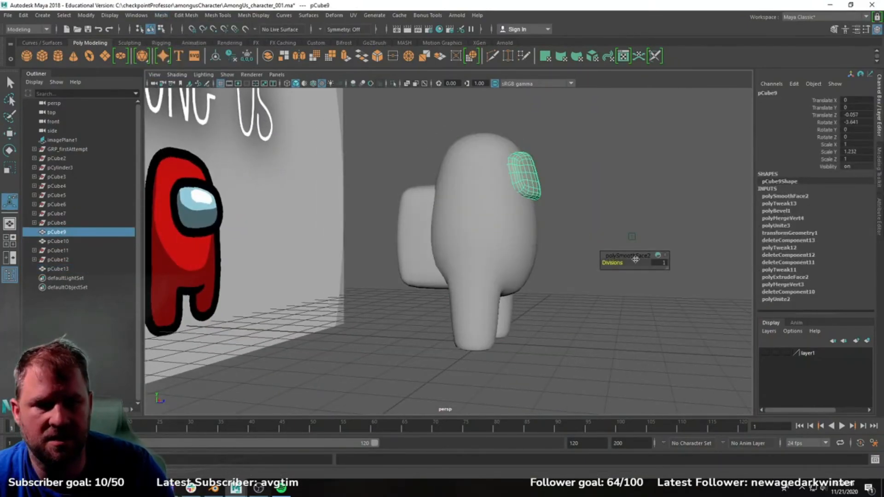
click(650, 255)
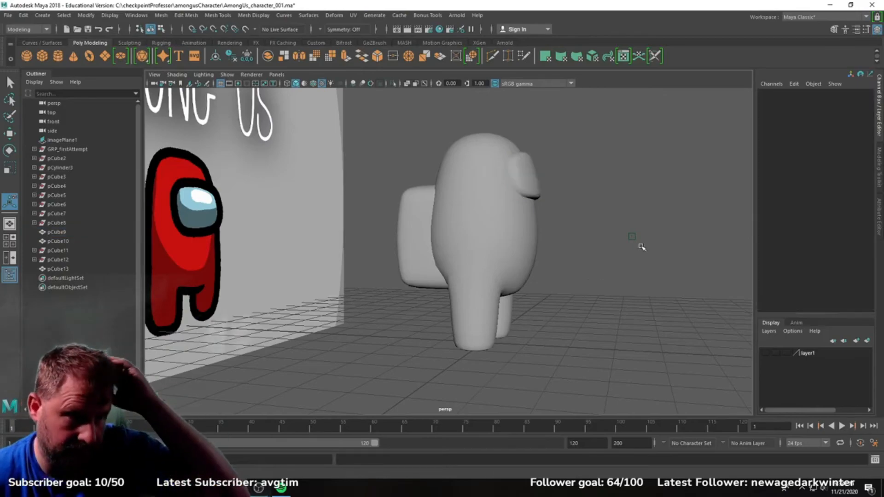
Create a Phong E material in the Hypershade, clear the editor from the viewport, and assign the material to the body.
click(110, 15)
mouse_move(153, 48)
mouse_move(133, 17)
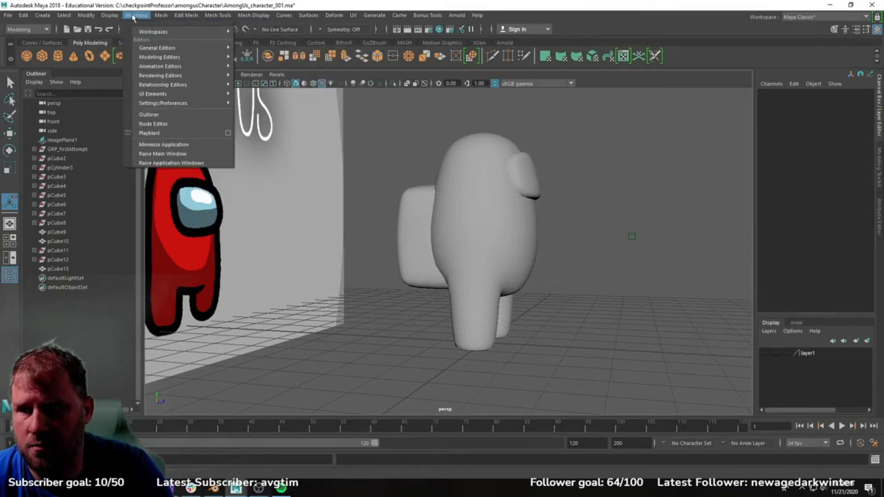
mouse_move(192, 75)
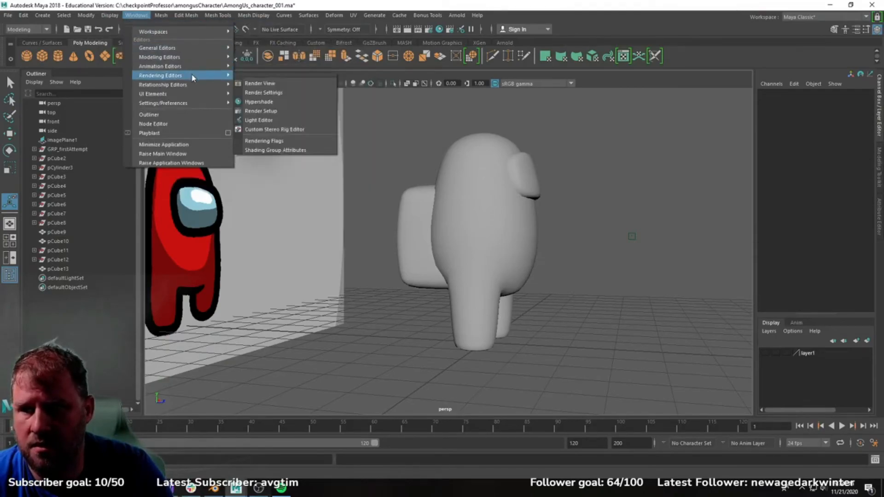
click(282, 99)
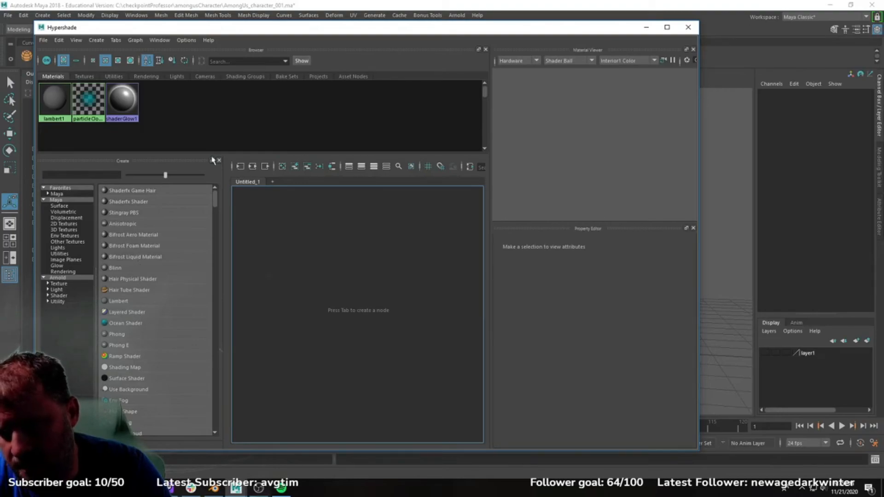
click(133, 348)
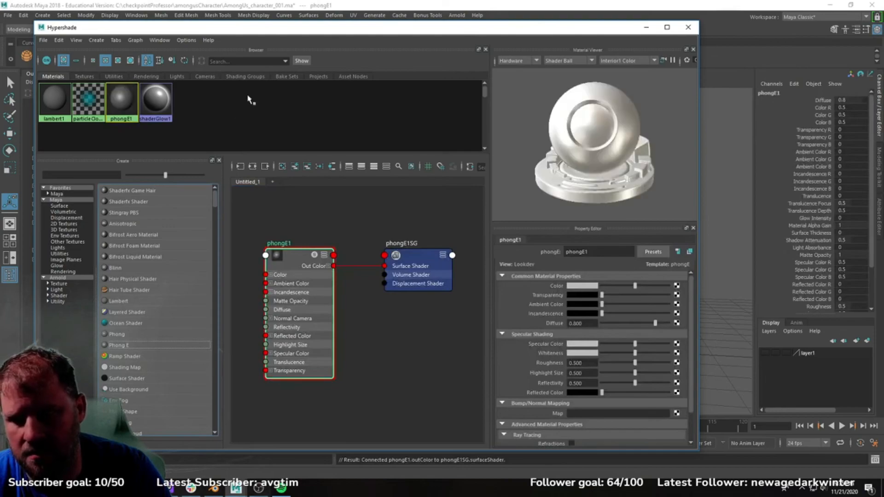
drag(177, 31, 883, 92)
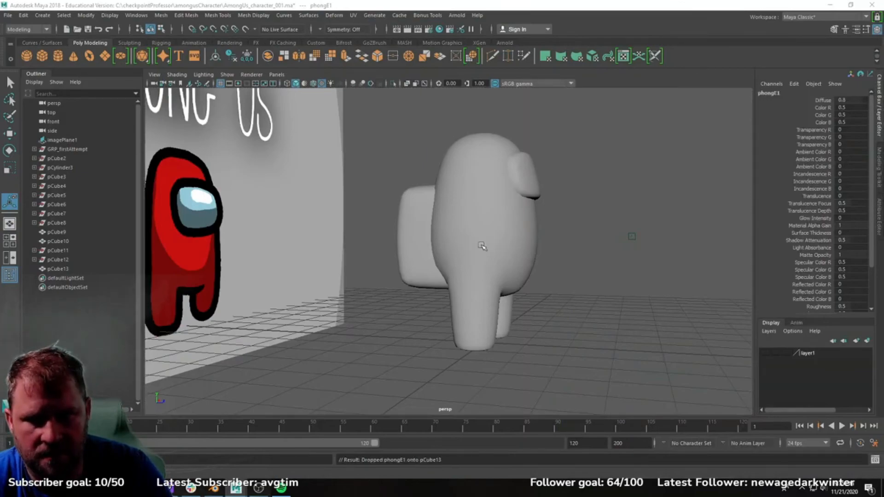
Colour the body and backpack with the red Phong E material and give the visor a light-blue duplicate of it.
alt+drag(636, 221, 426, 219)
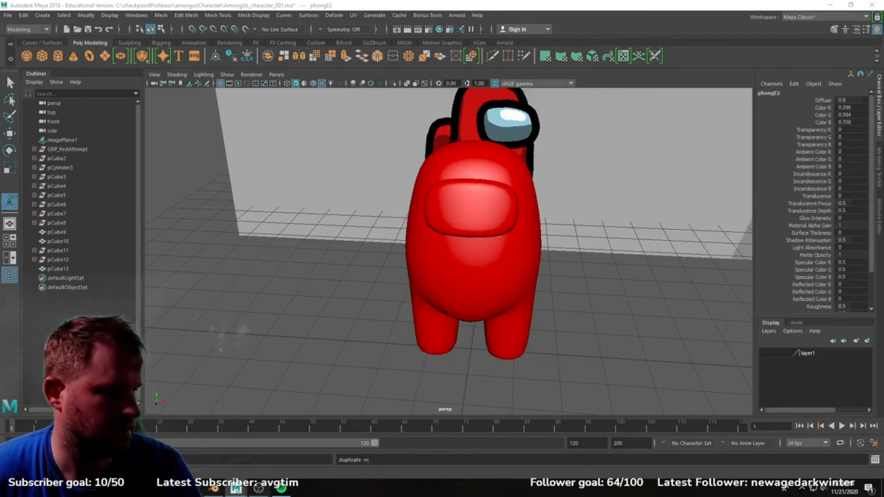
alt+drag(441, 237, 706, 268)
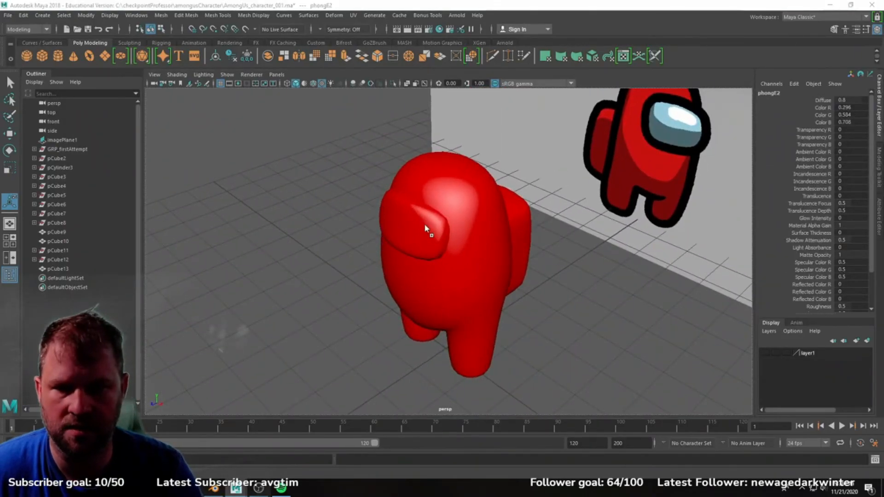
alt+drag(479, 240, 505, 221)
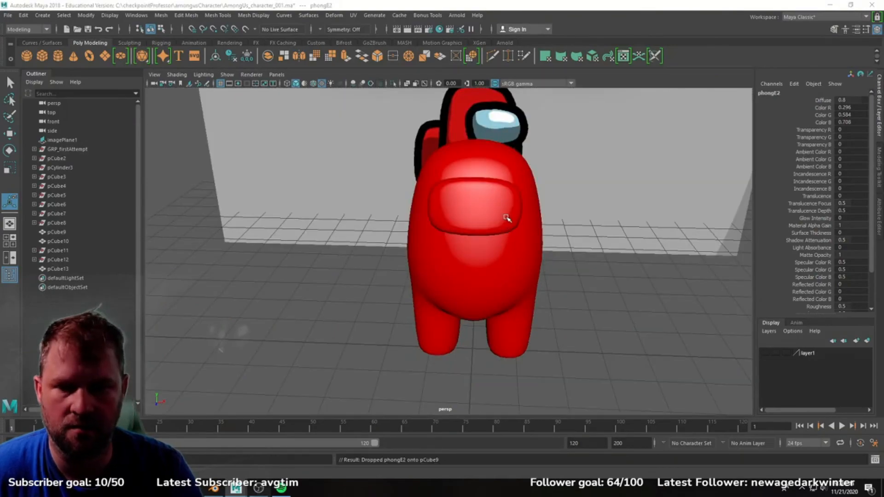
click(506, 220)
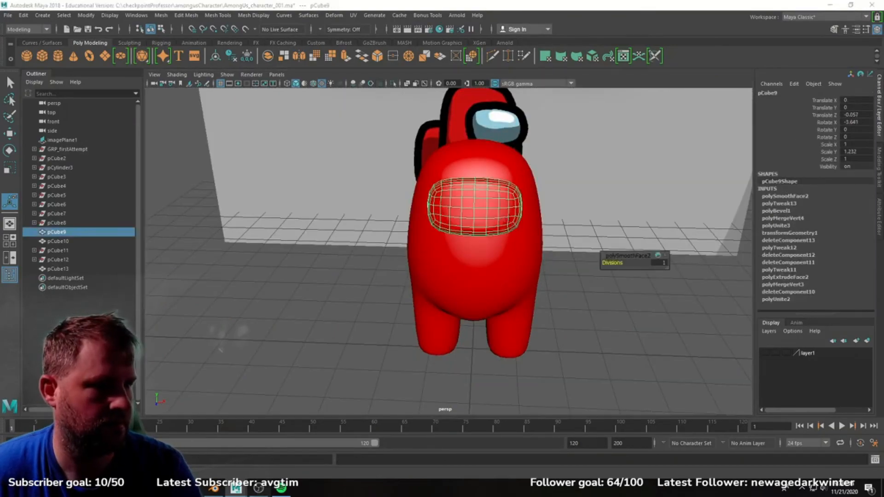
click(746, 288)
Hide the reference image plane and the viewport grid.
alt+drag(670, 302, 570, 273)
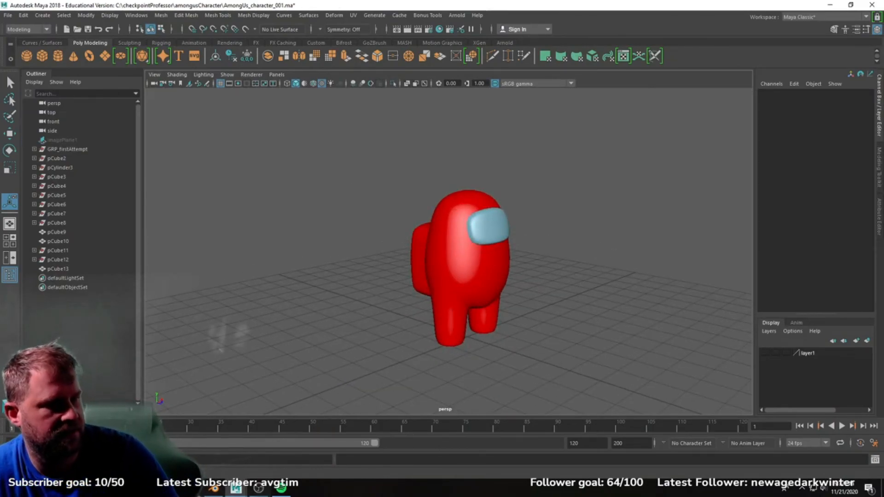
alt+drag(571, 242, 532, 244)
click(227, 75)
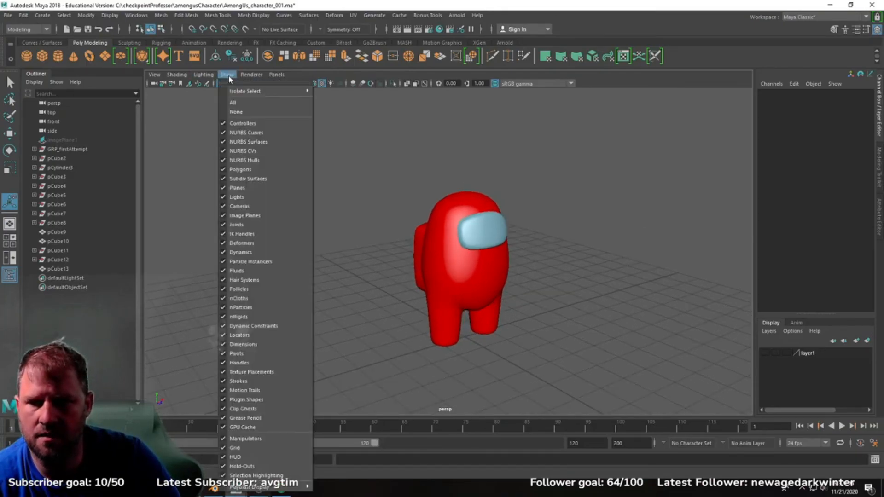
click(235, 447)
Frame the crewmate in a three-quarter view and capture it with the Snipping Tool.
alt+right_drag(322, 246, 364, 240)
alt+middle_drag(365, 239, 351, 225)
mouse_move(351, 225)
alt+mouse_down()
mouse_move(347, 235)
mouse_move(358, 229)
alt+mouse_up()
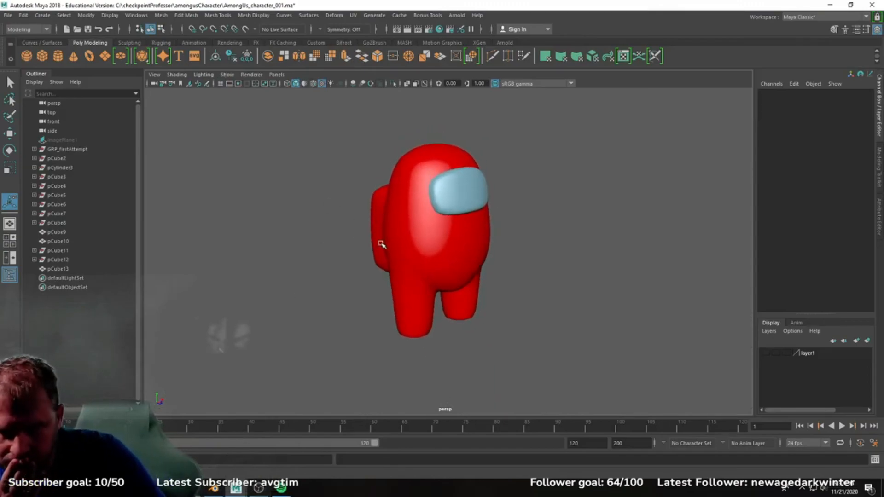
alt+drag(535, 263, 552, 250)
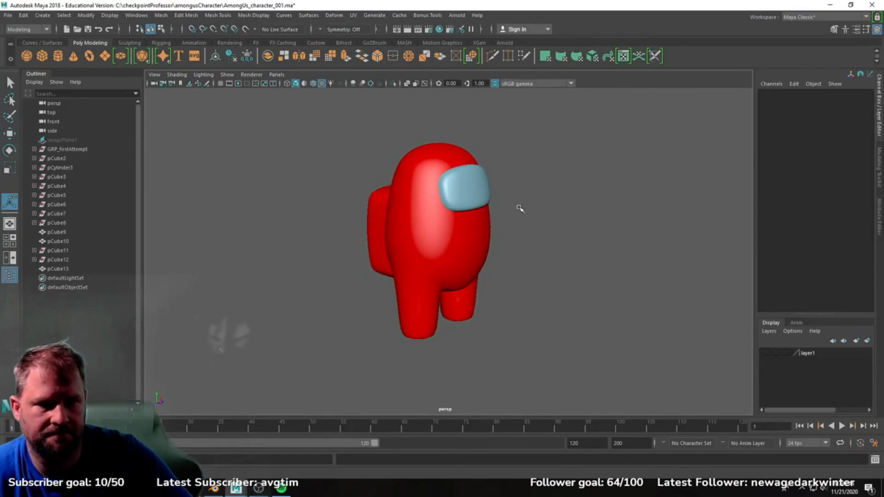
alt+drag(519, 208, 593, 242)
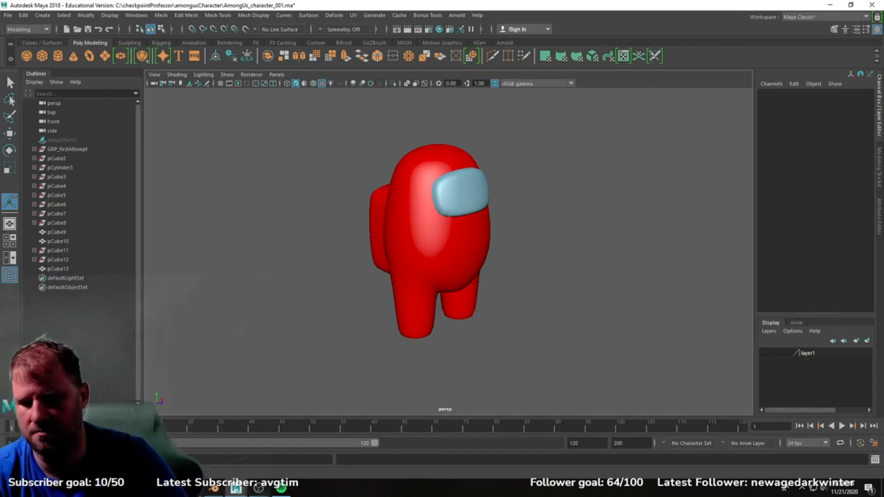
key(super)
text(snip)
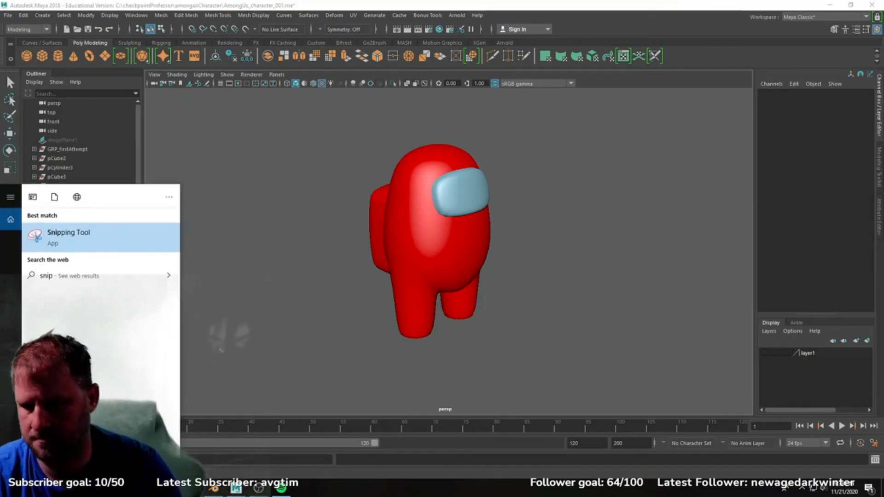
key(Return)
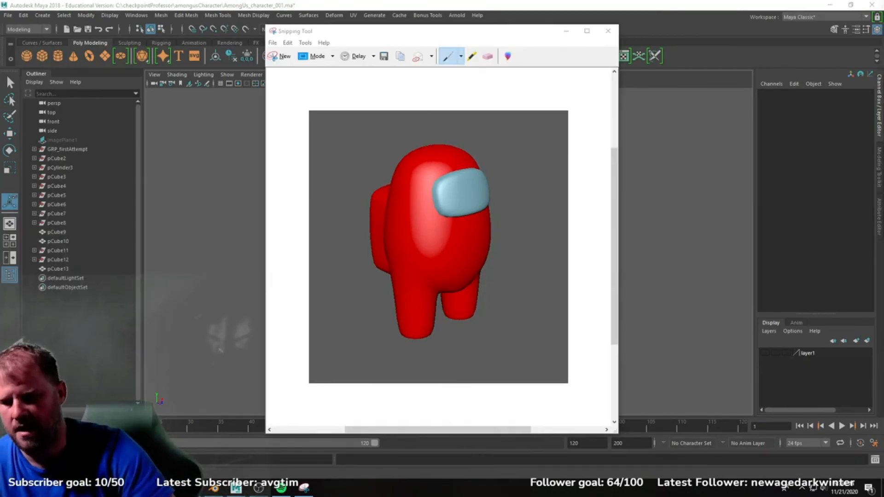